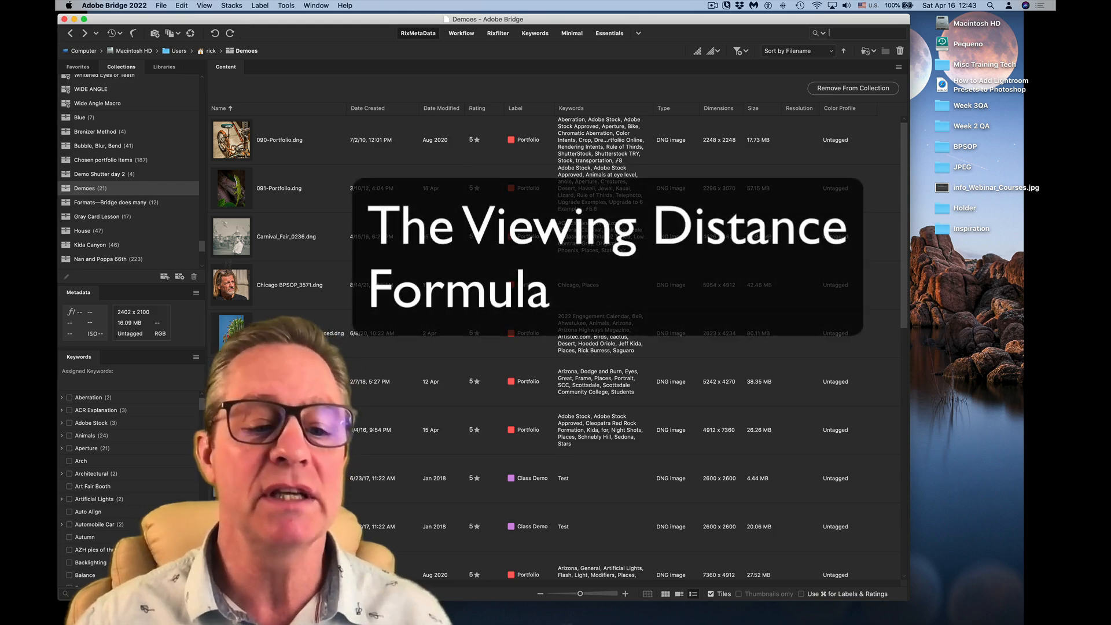
# - Close the Bridge window and open the Zips-Handouts folder inside the desktop's BPSOP folder
pyautogui.press('super+w')
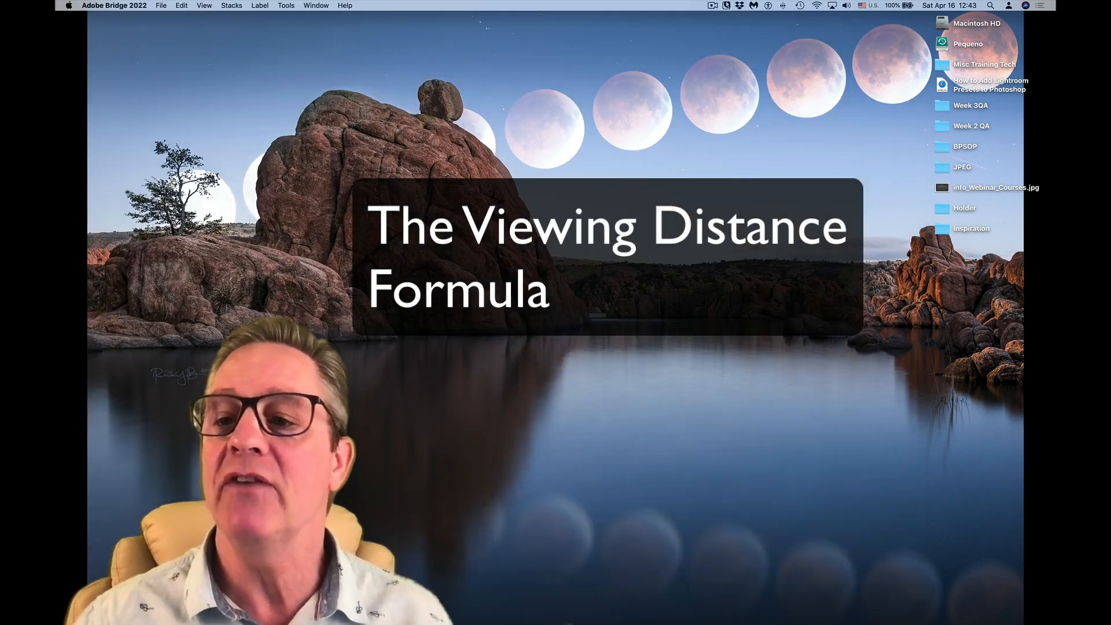
pyautogui.click(979, 261)
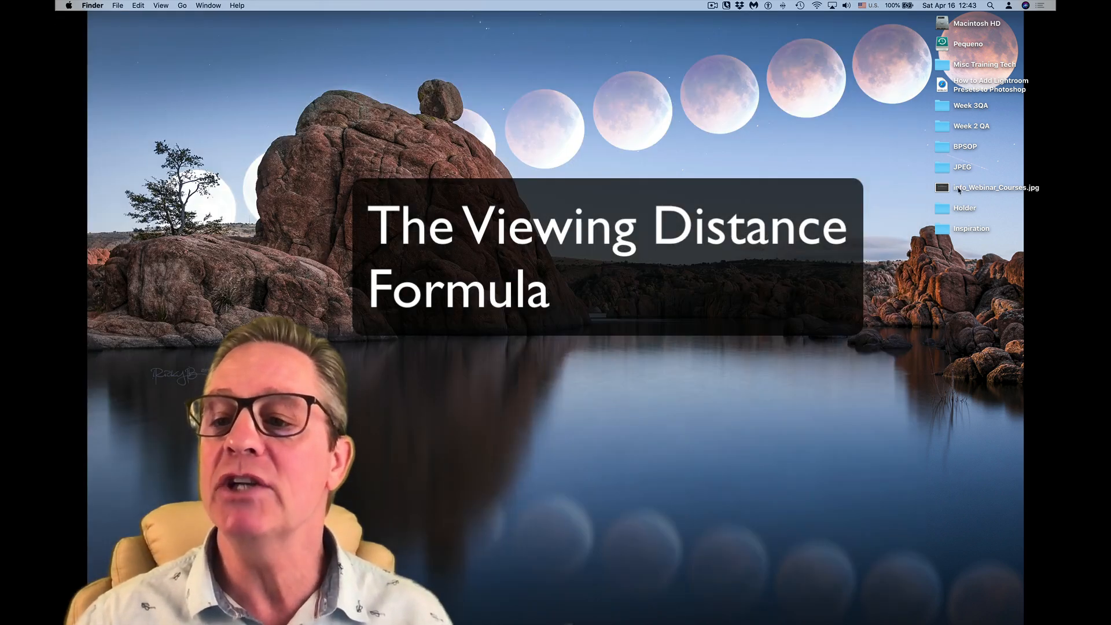
pyautogui.doubleClick(943, 148)
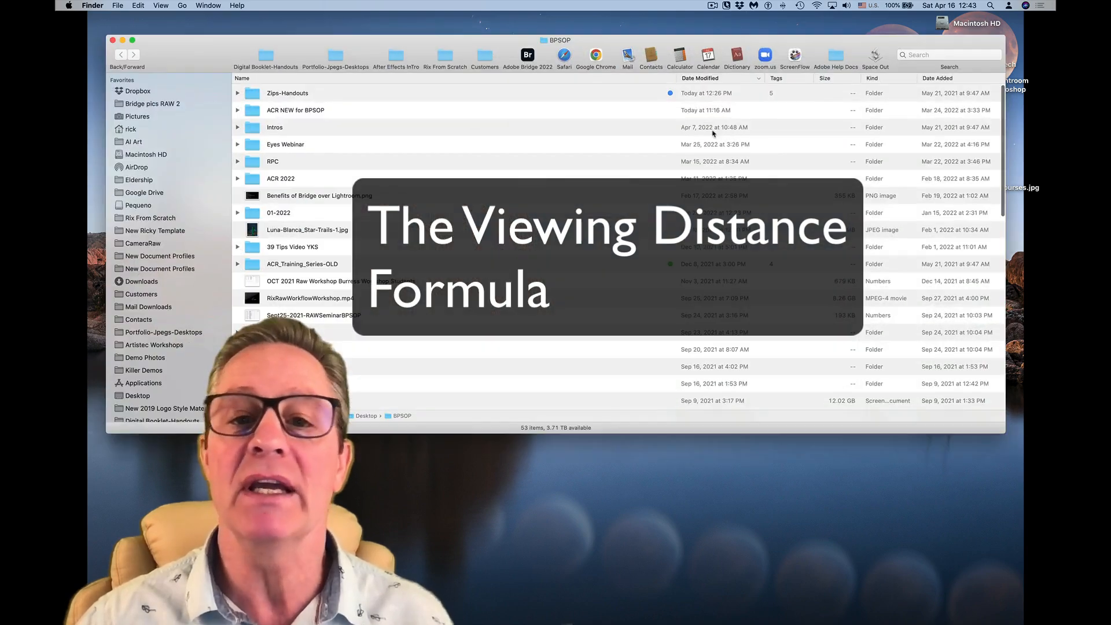
pyautogui.click(253, 99)
pyautogui.doubleClick(252, 100)
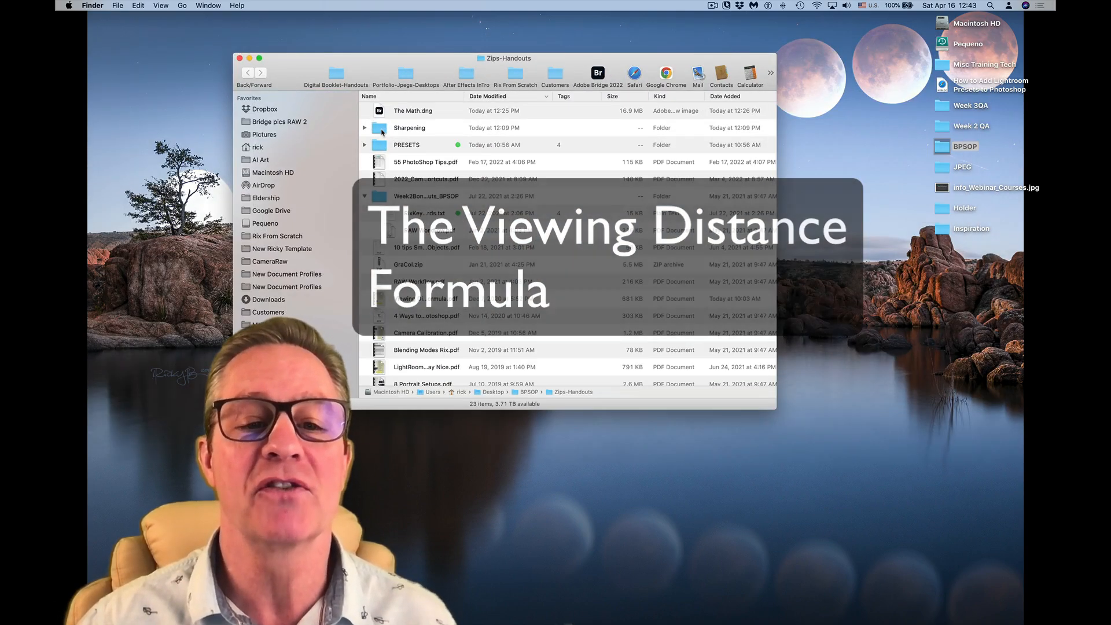
# - Preview Viewing Distance Formula.pdf from the handouts folder, and close the preview and the folder window
pyautogui.scroll(-1, 380, 294)
pyautogui.click(380, 294)
pyautogui.press('space')
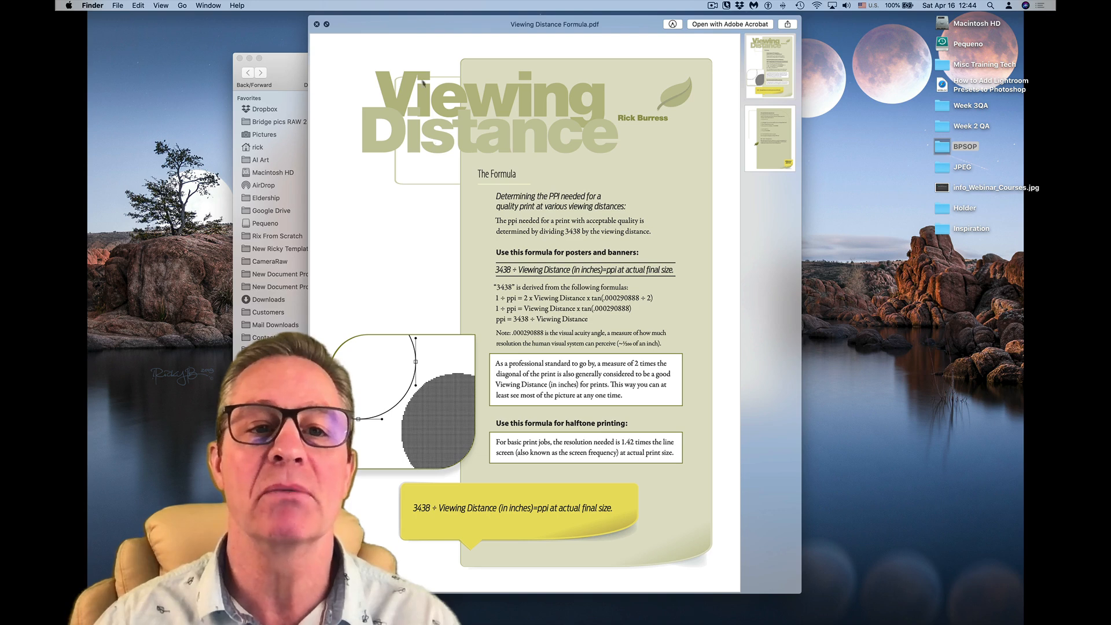
pyautogui.press('space')
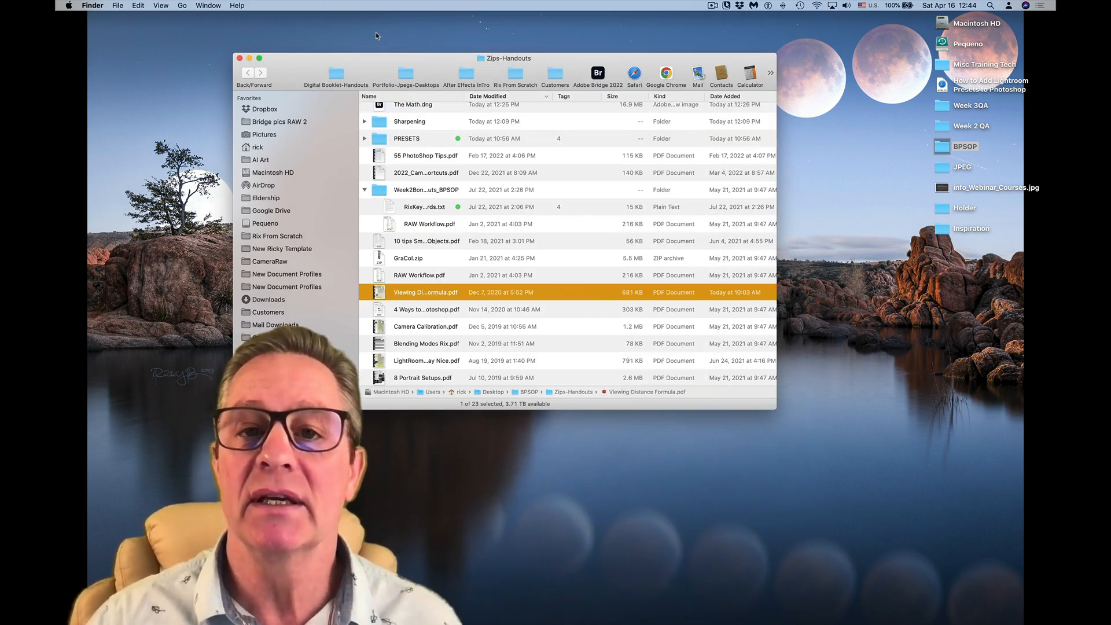
pyautogui.press('super+w')
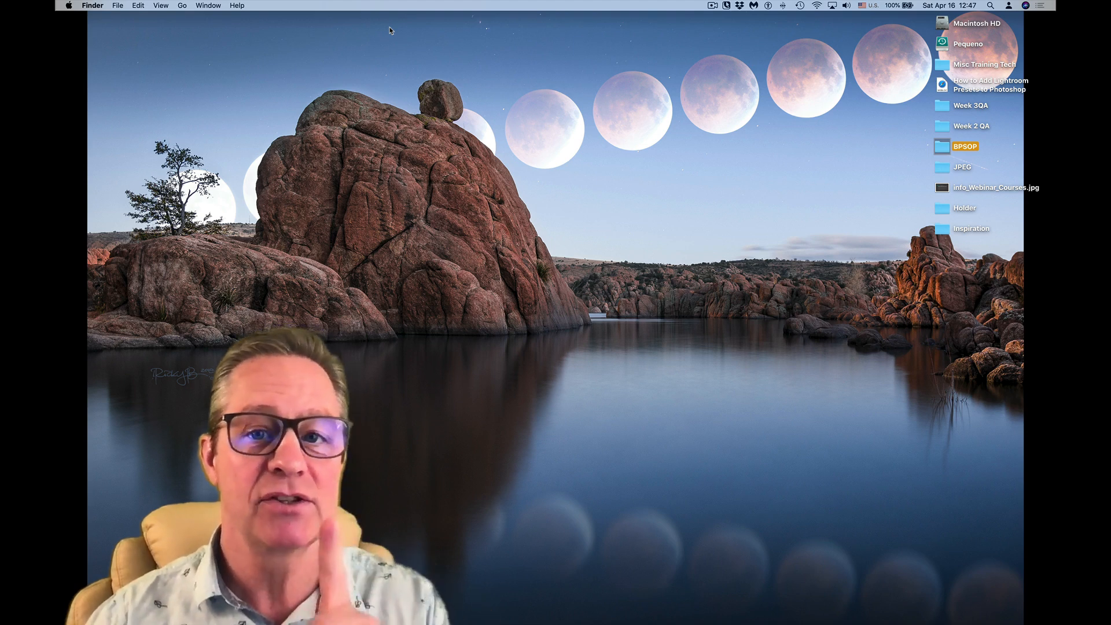
# - Open Calculator and move its window clear of the desktop icons
pyautogui.moveTo(751, 623)
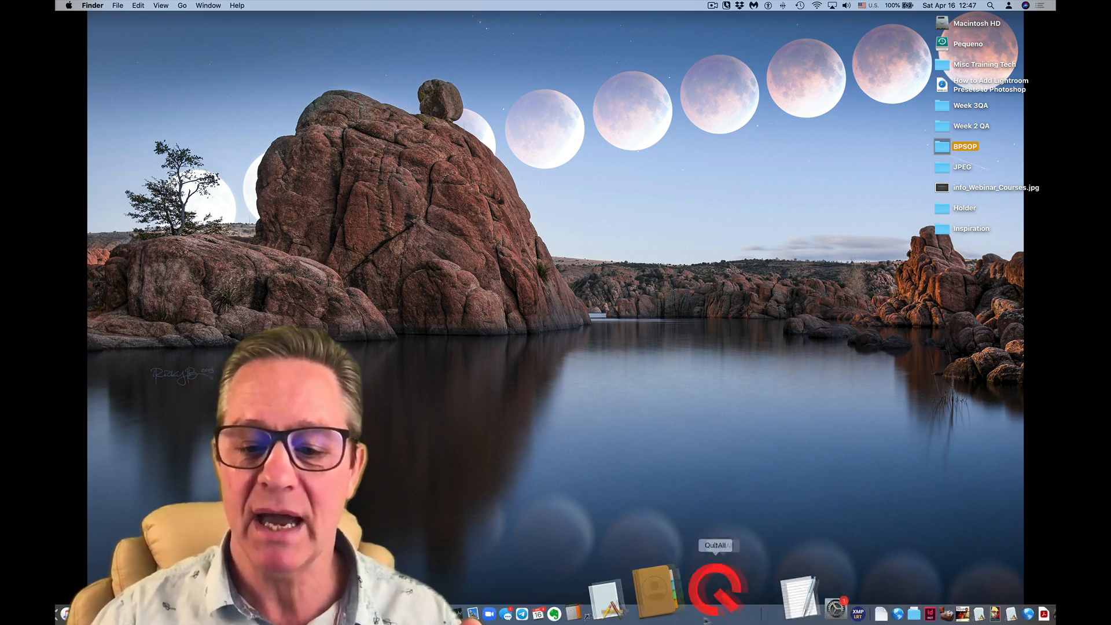
pyautogui.click(664, 620)
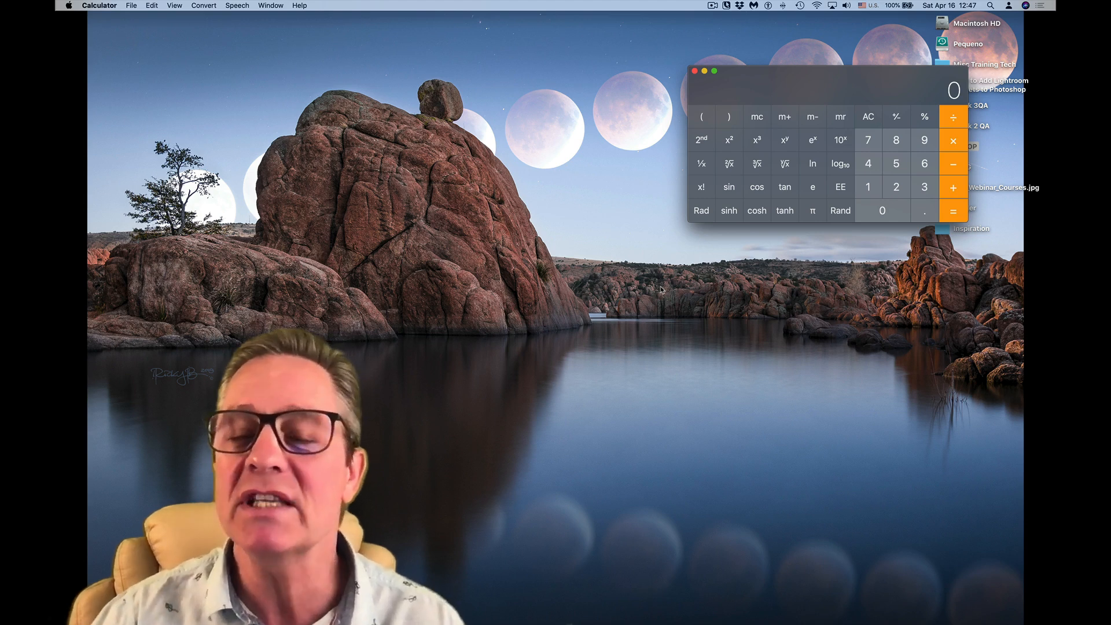
pyautogui.moveTo(873, 96); pyautogui.dragTo(767, 101)
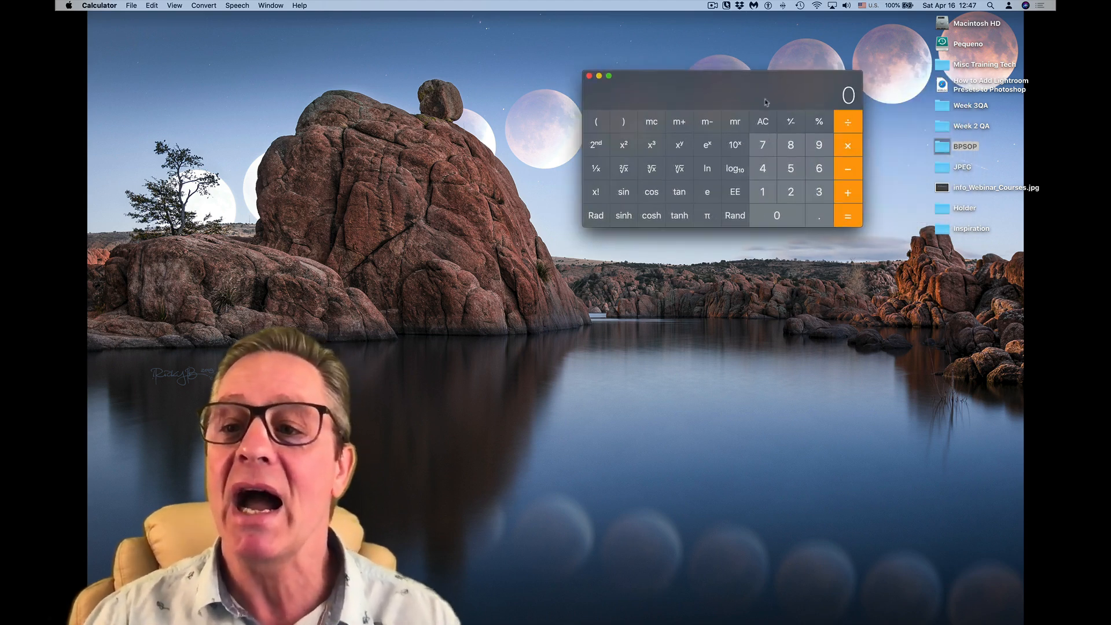
pyautogui.press('super+Tab')
pyautogui.press('super+Tab')
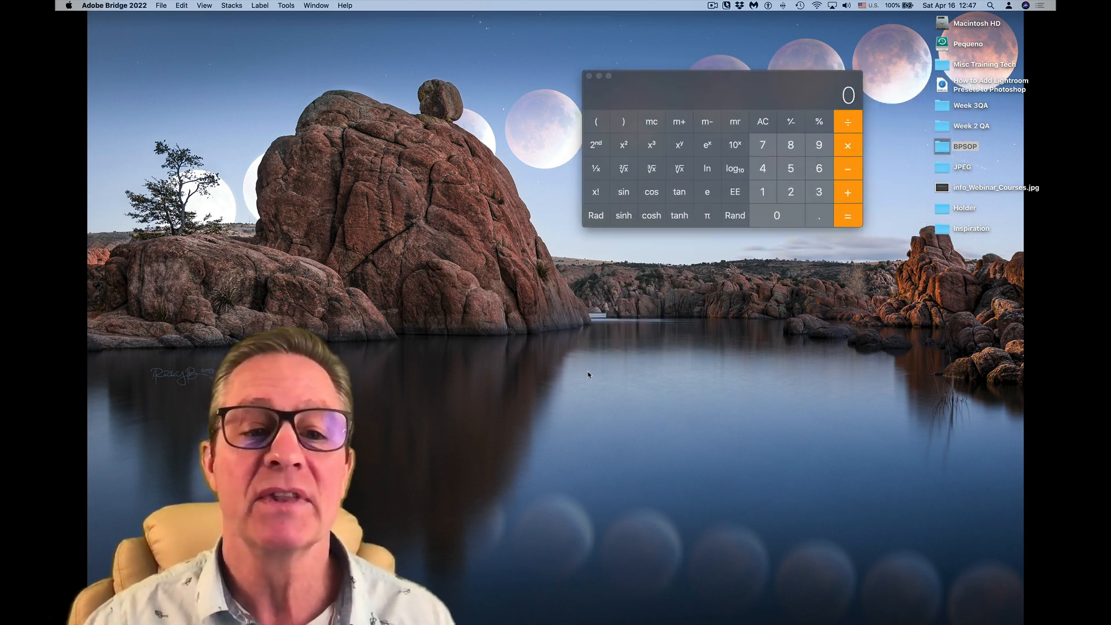
pyautogui.press('super+Tab')
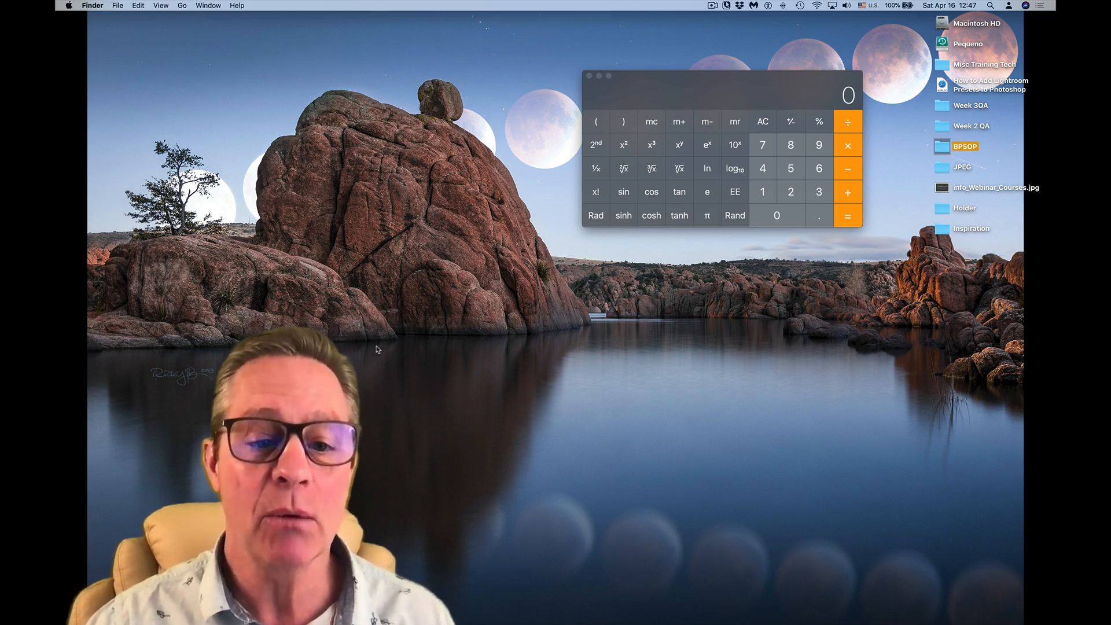
pyautogui.press('super+n')
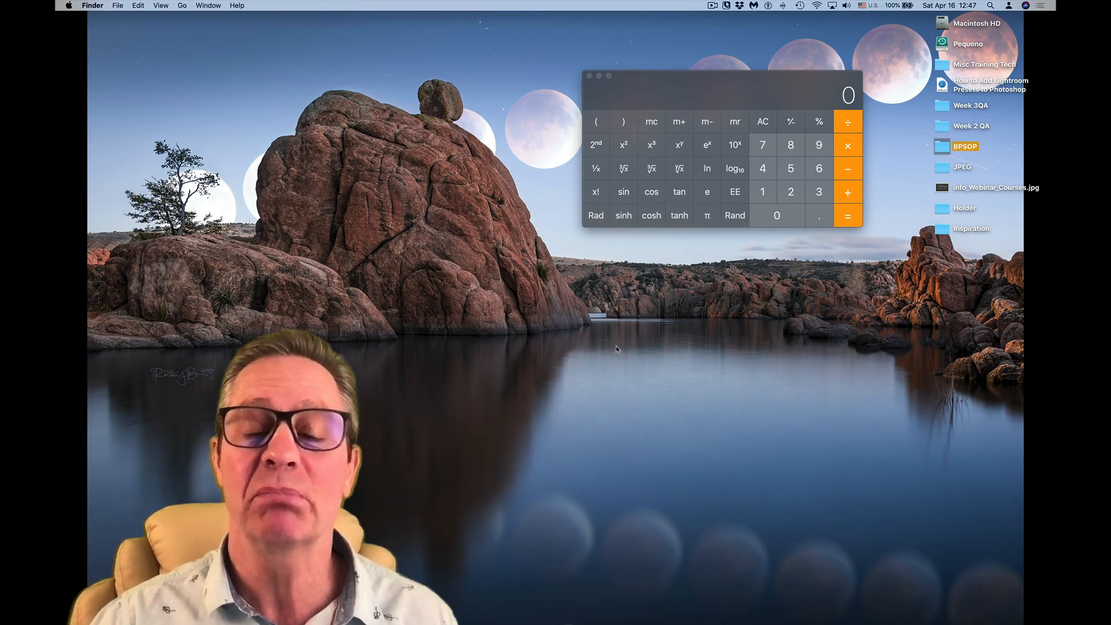
# - Return to Calculator, divide 3438 by 17 and trim the decimals from the result
pyautogui.click(647, 91)
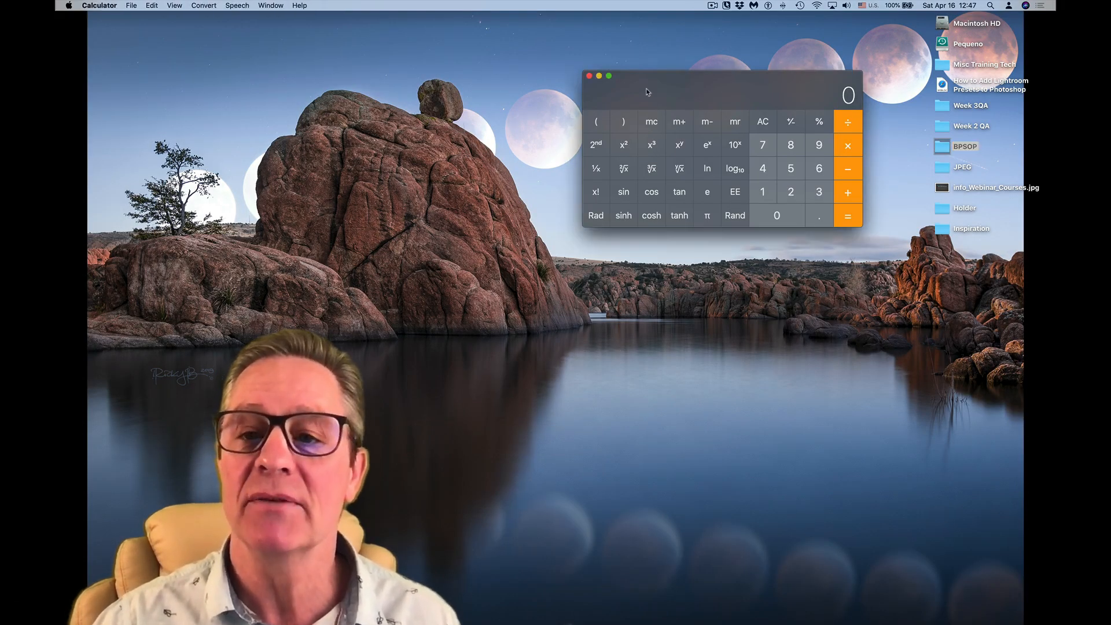
pyautogui.moveTo(647, 91); pyautogui.dragTo(633, 151)
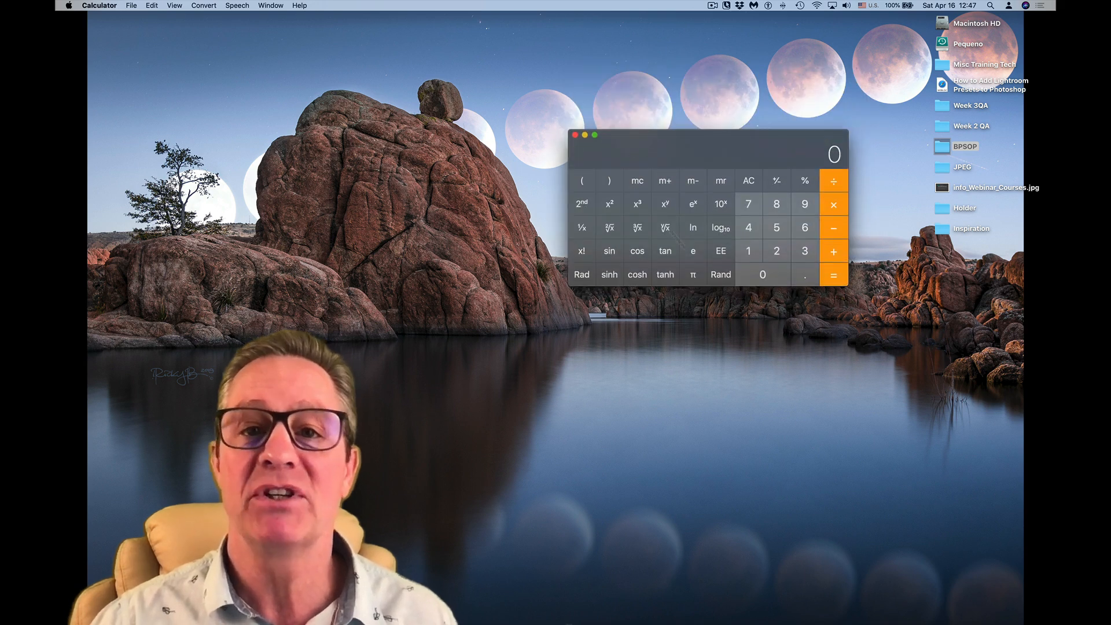
pyautogui.click(793, 258)
pyautogui.press('4')
pyautogui.click(793, 258)
pyautogui.press('8')
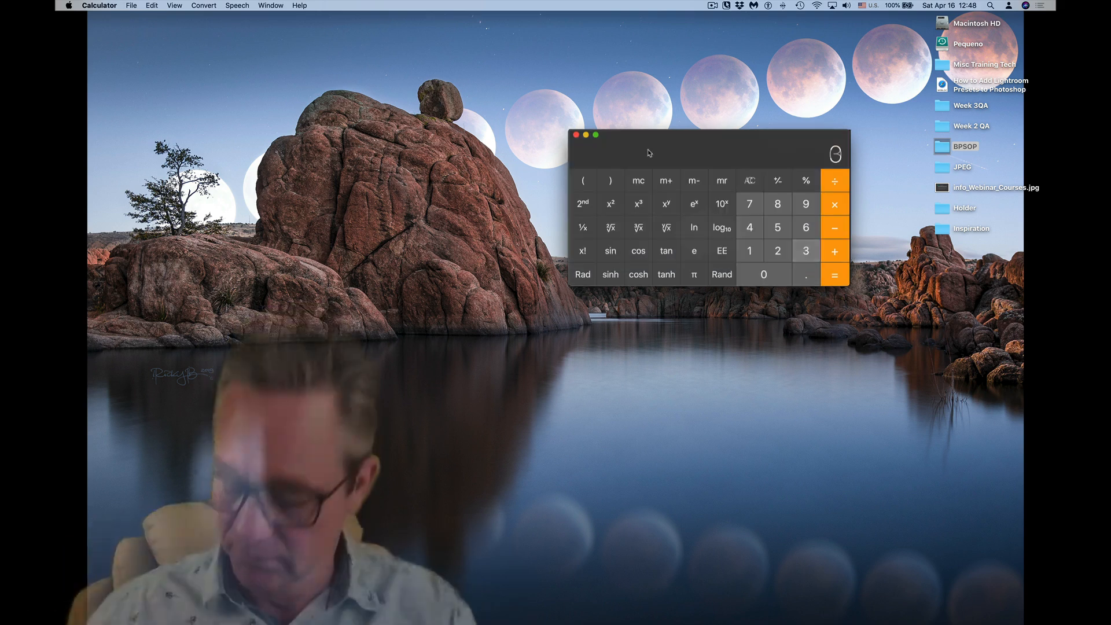
pyautogui.write('3438')
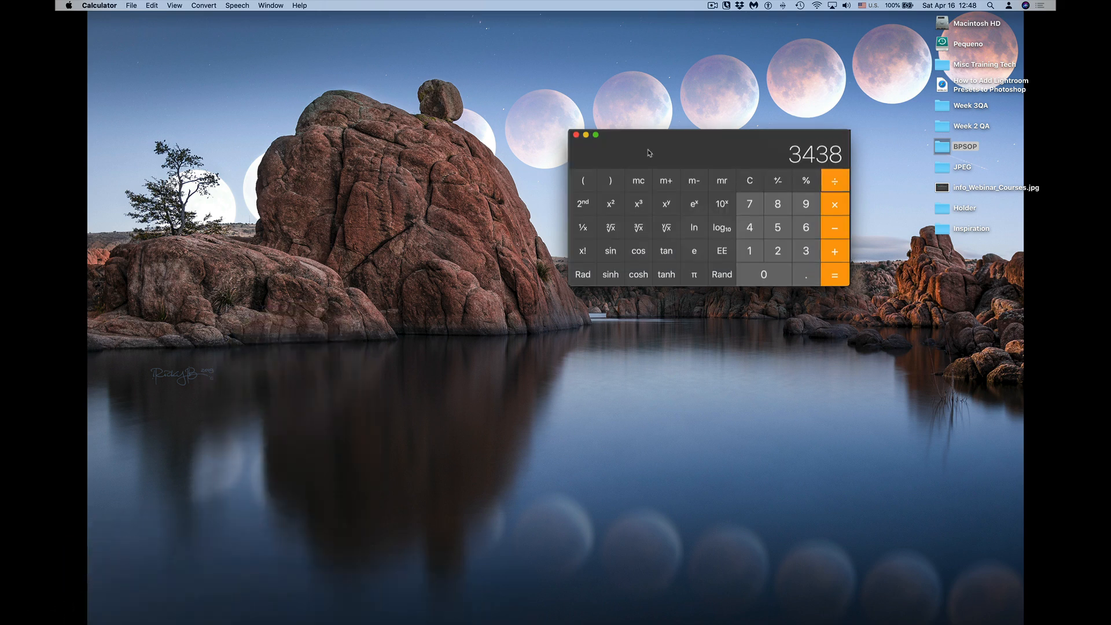
pyautogui.write('17')
pyautogui.press('Return')
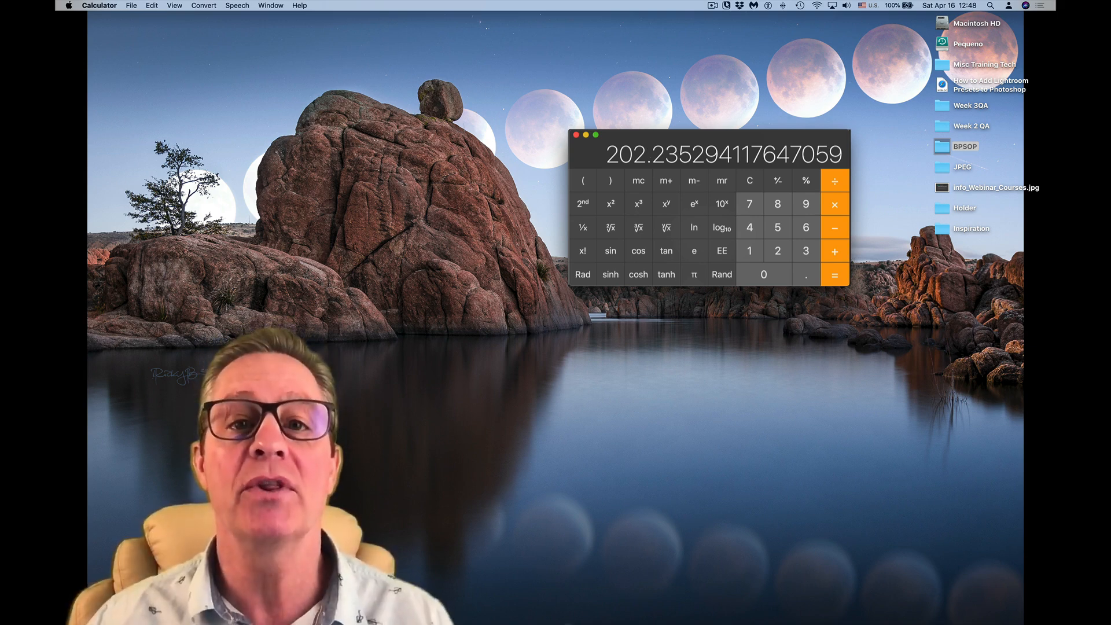
pyautogui.press('BackSpace')
pyautogui.press('BackSpace')
pyautogui.press('BackSpace')
pyautogui.press('BackSpace')
pyautogui.press('BackSpace')
pyautogui.press('BackSpace')
pyautogui.press('BackSpace')
pyautogui.press('BackSpace')
pyautogui.press('BackSpace')
pyautogui.press('BackSpace')
pyautogui.press('BackSpace')
pyautogui.press('BackSpace')
pyautogui.press('BackSpace')
pyautogui.press('BackSpace')
pyautogui.press('BackSpace')
pyautogui.press('BackSpace')
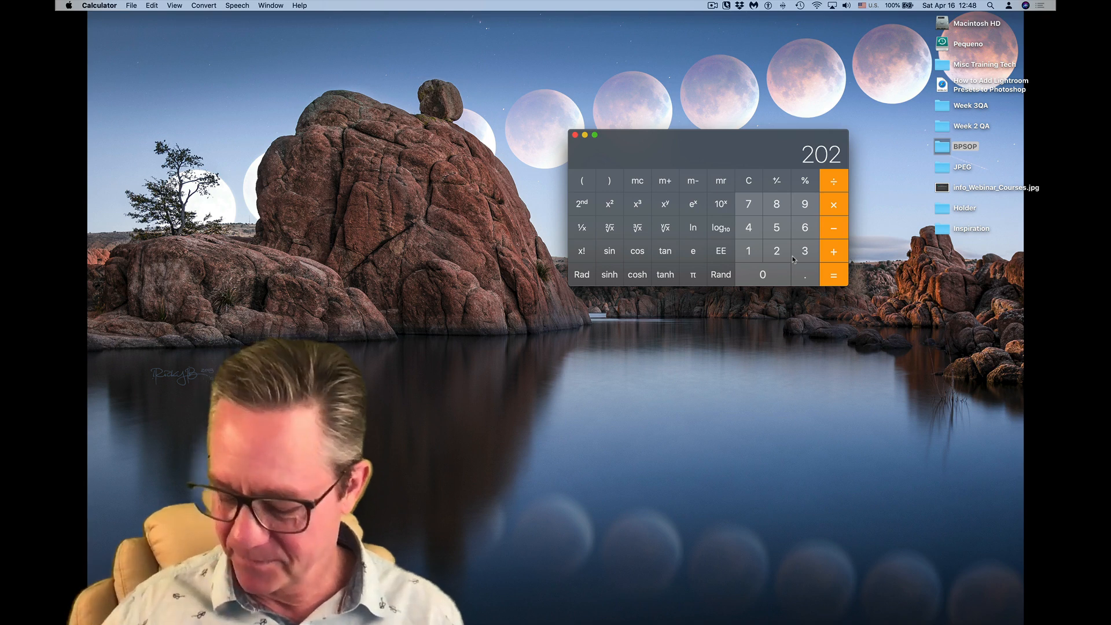
# - Start a new calculation dividing 3438 by 8, and clear and quit Calculator when done
pyautogui.press('Escape')
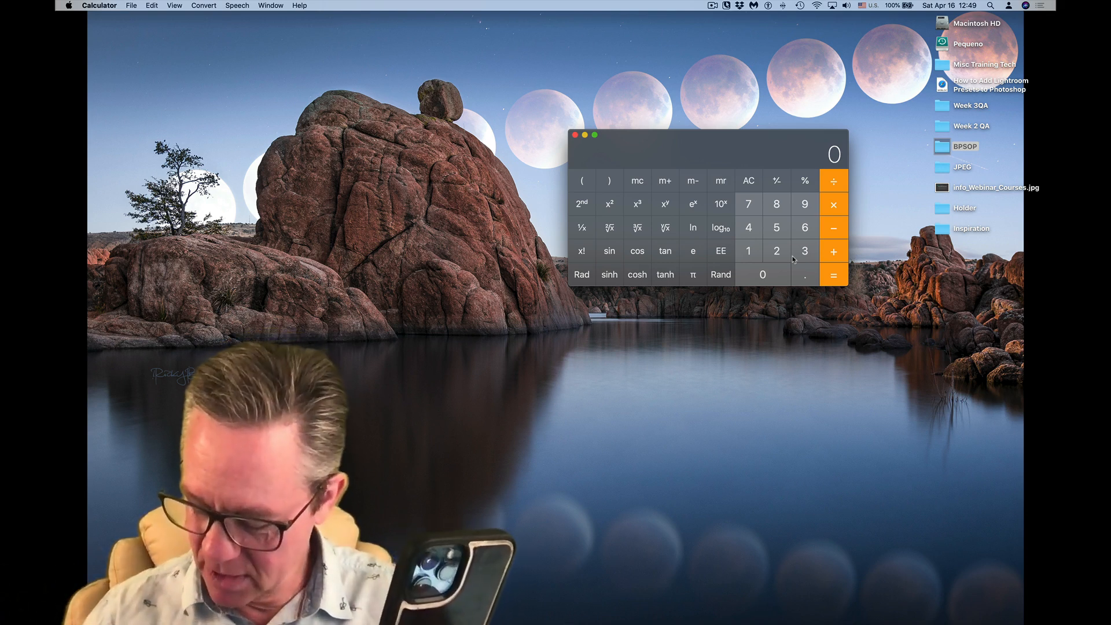
pyautogui.write('3438')
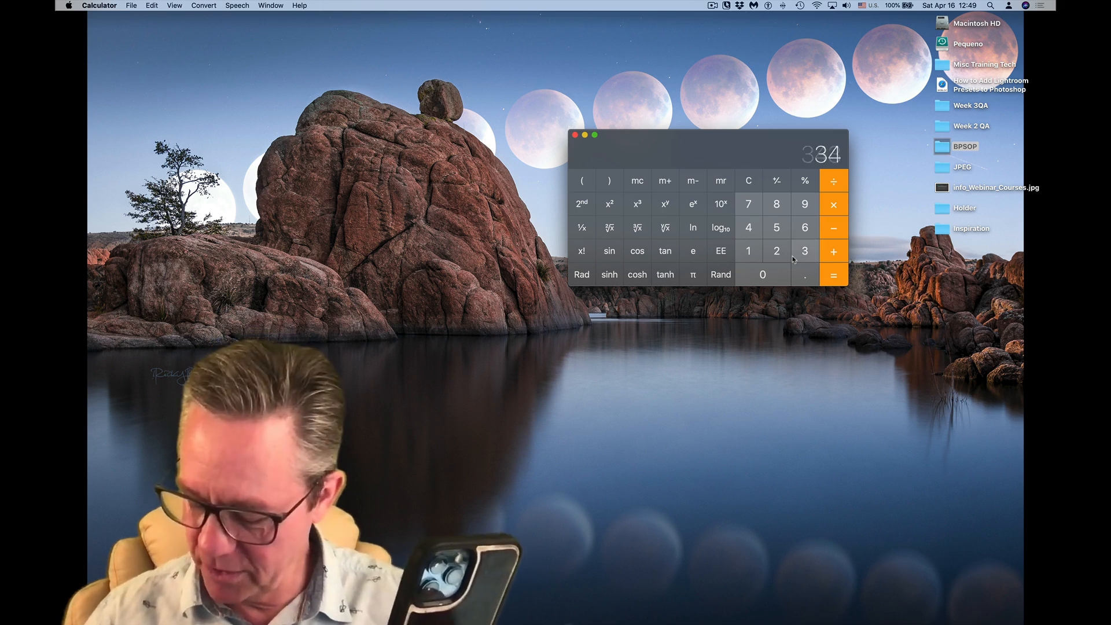
pyautogui.write('/')
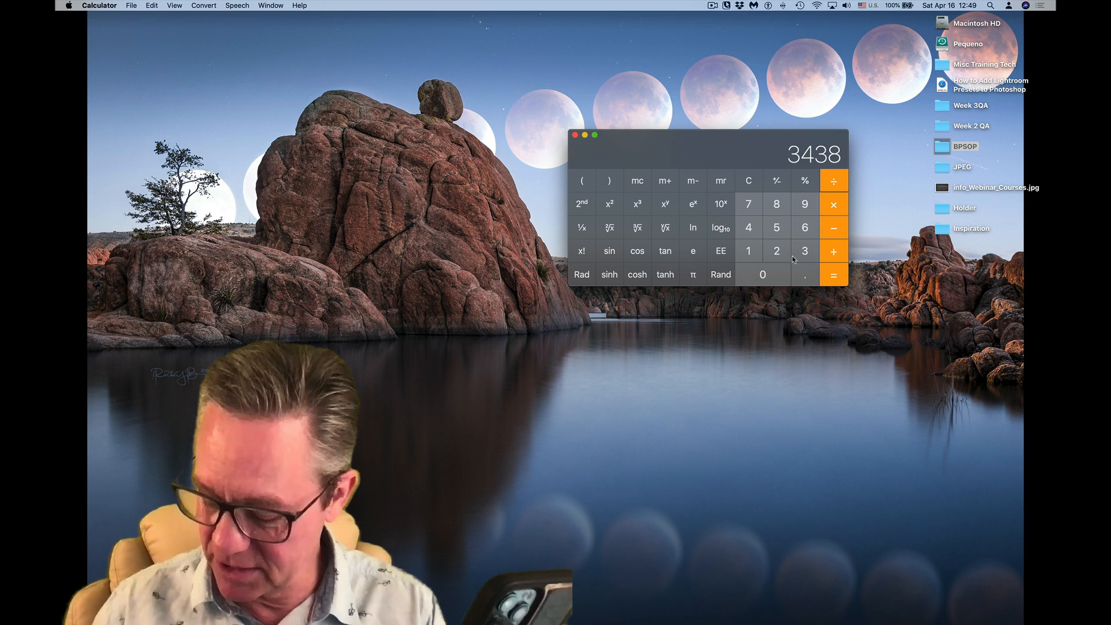
pyautogui.write('8')
pyautogui.press('Return')
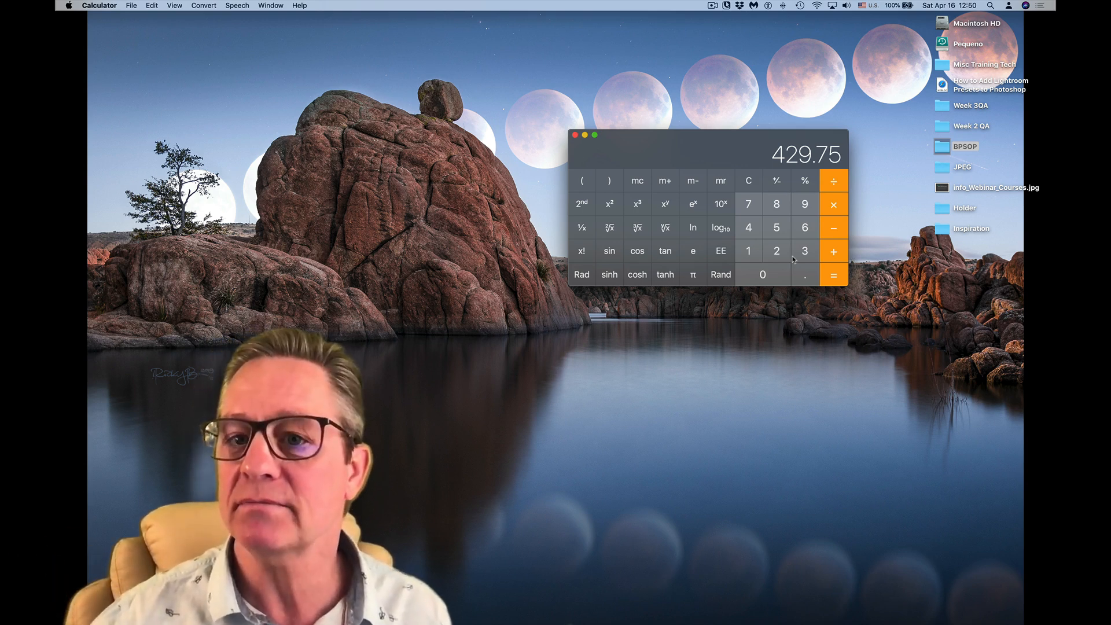
pyautogui.click(753, 184)
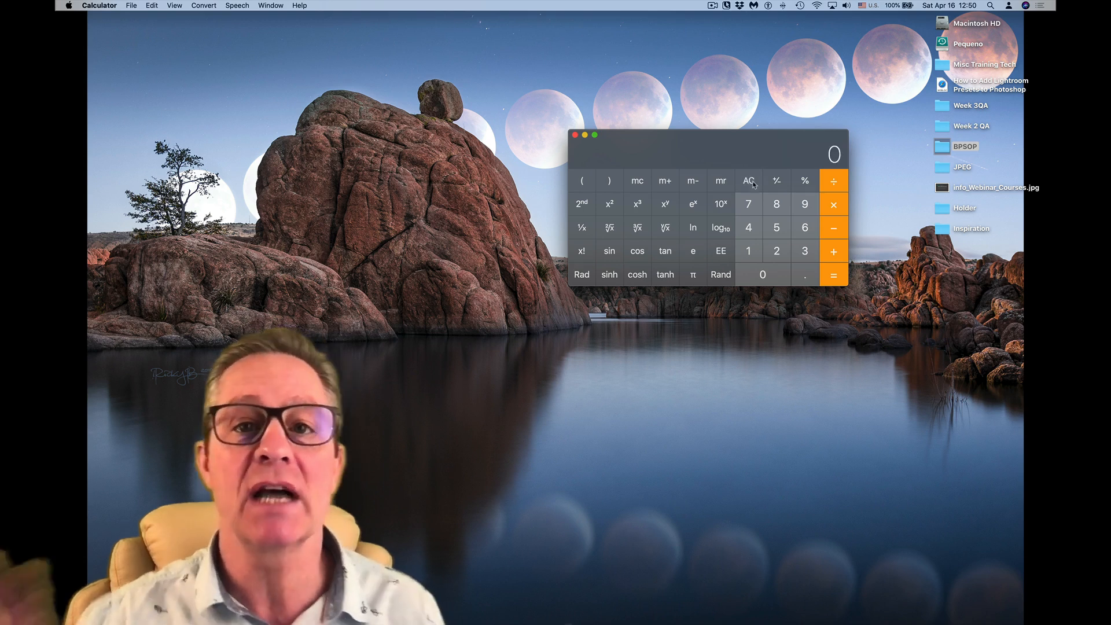
pyautogui.press('super+q')
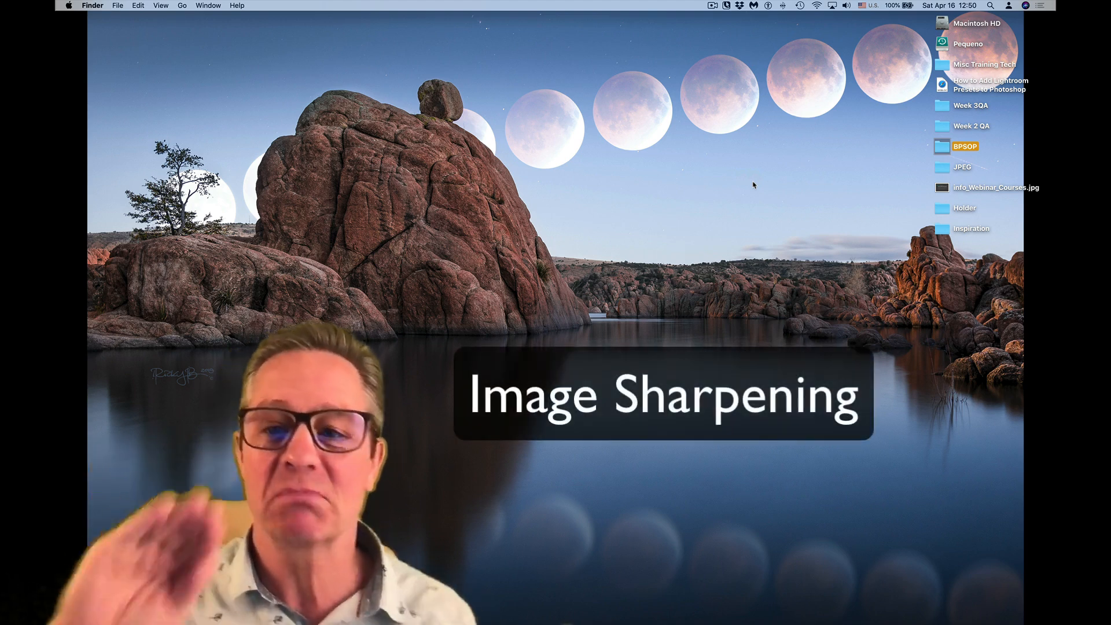
# - Switch to Adobe Bridge and open Sharpening Tester ACR No Noise.dng in Camera Raw
pyautogui.press('super+Tab')
pyautogui.moveTo(480, 608)
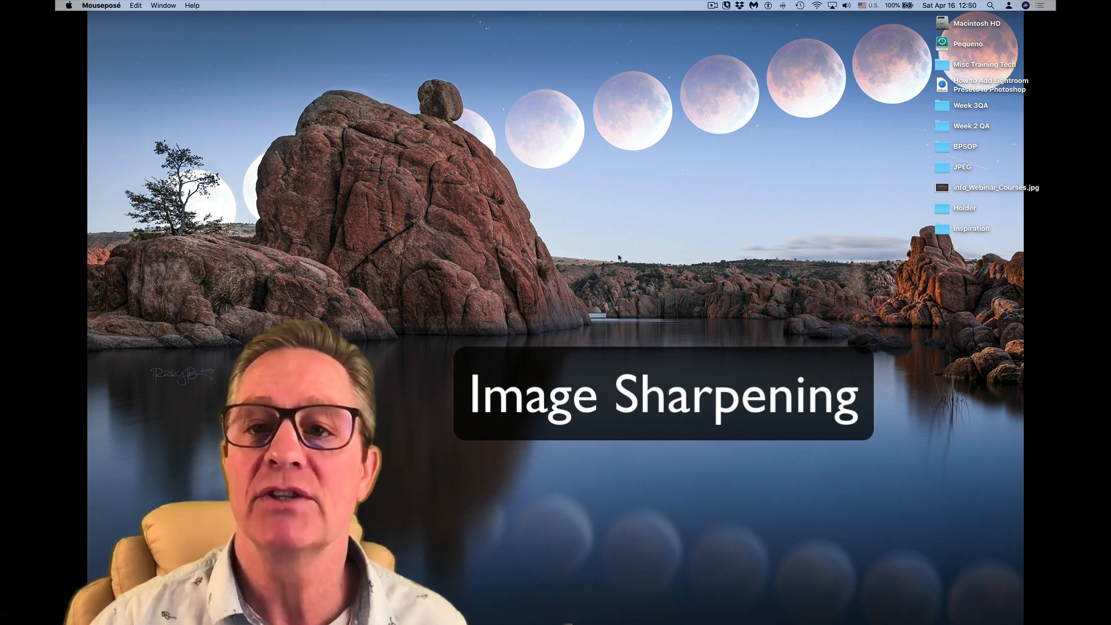
pyautogui.press('super+Tab')
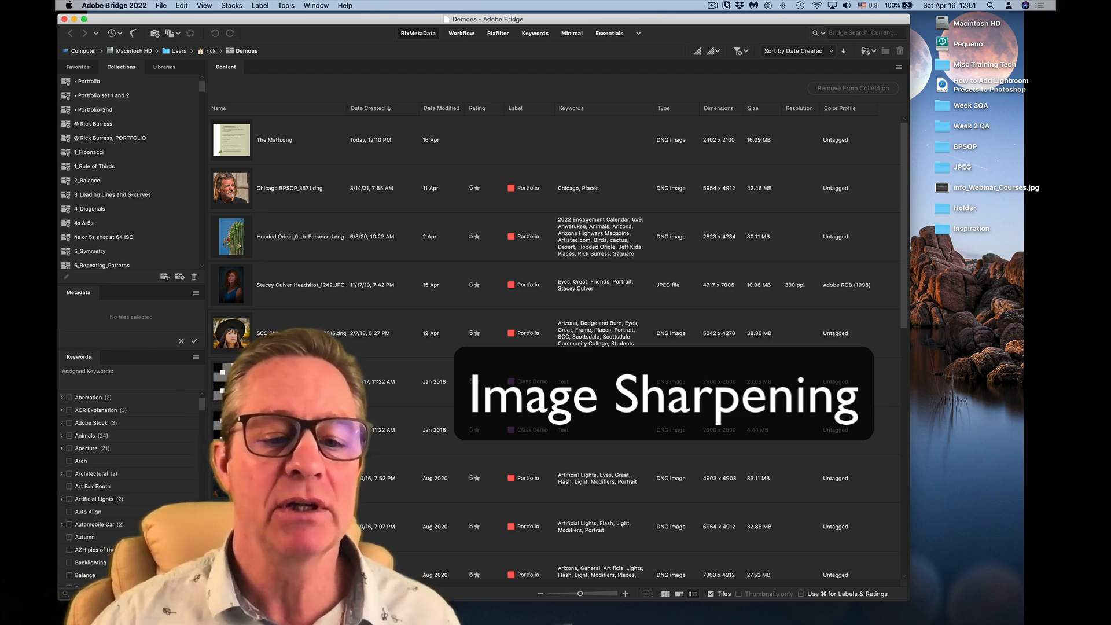
pyautogui.click(272, 430)
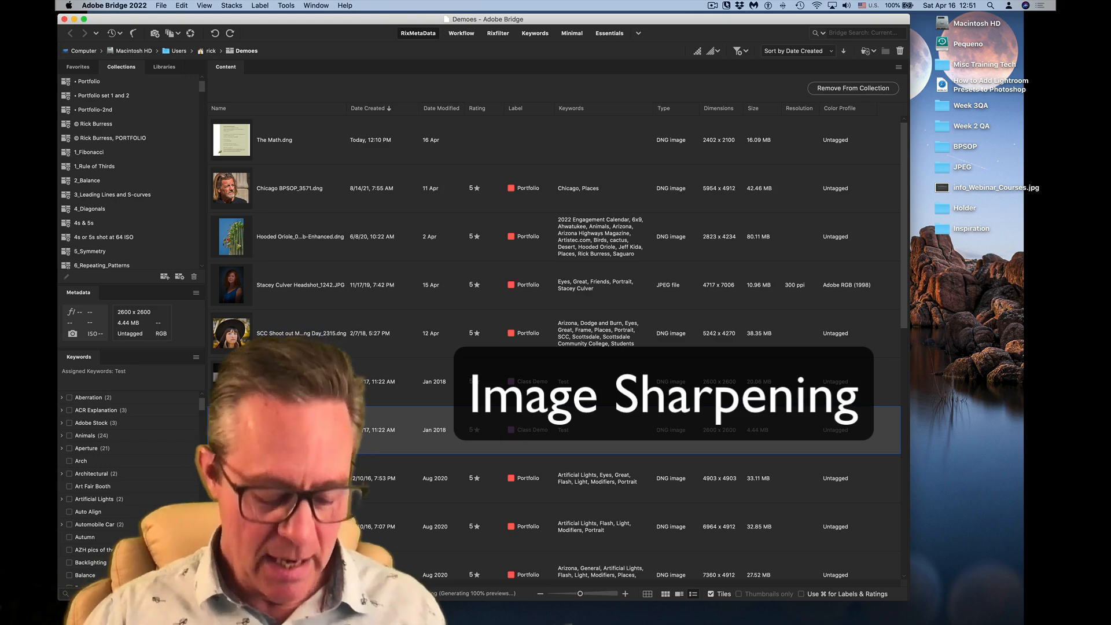
pyautogui.press('super+r')
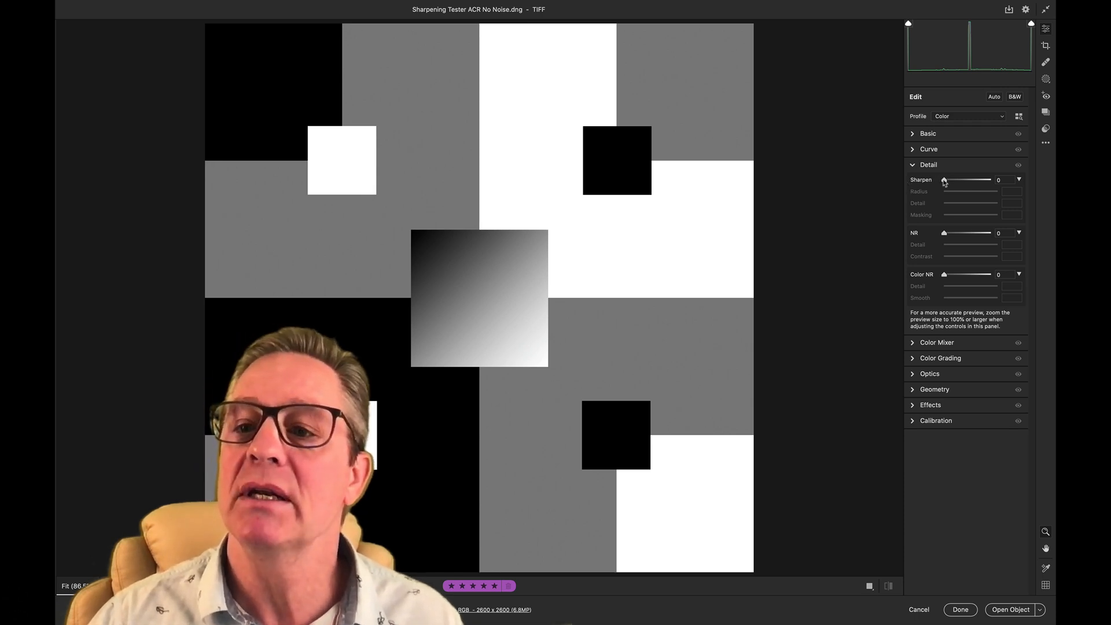
# - Set the image's Sharpen amount to 150 and the sharpening Radius to 3.0
pyautogui.moveTo(944, 181); pyautogui.dragTo(1006, 180)
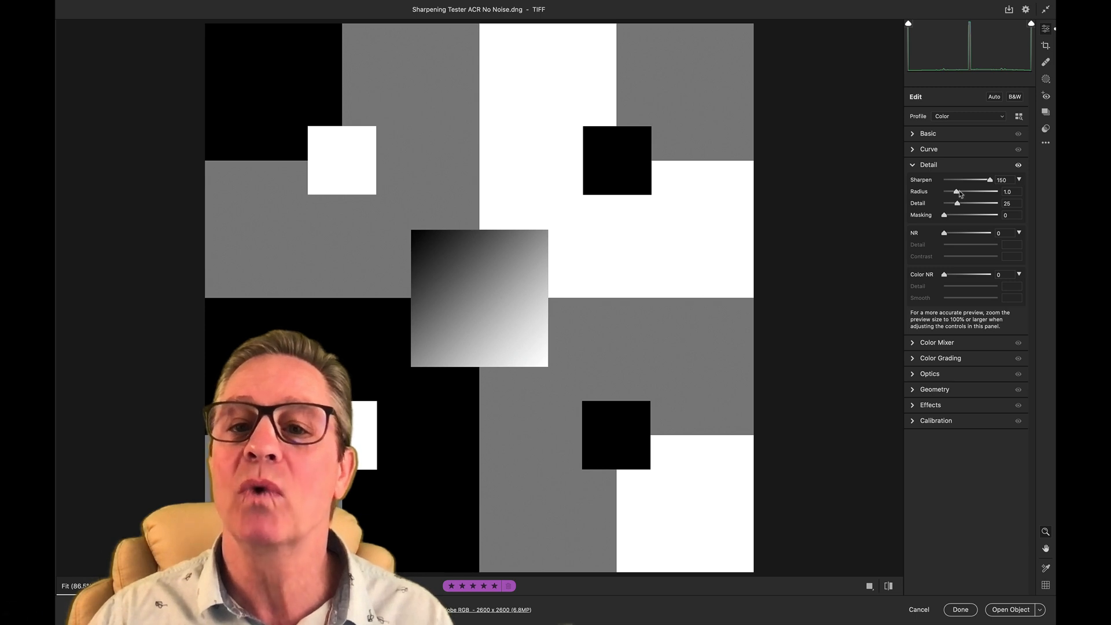
pyautogui.moveTo(957, 193); pyautogui.dragTo(1012, 192)
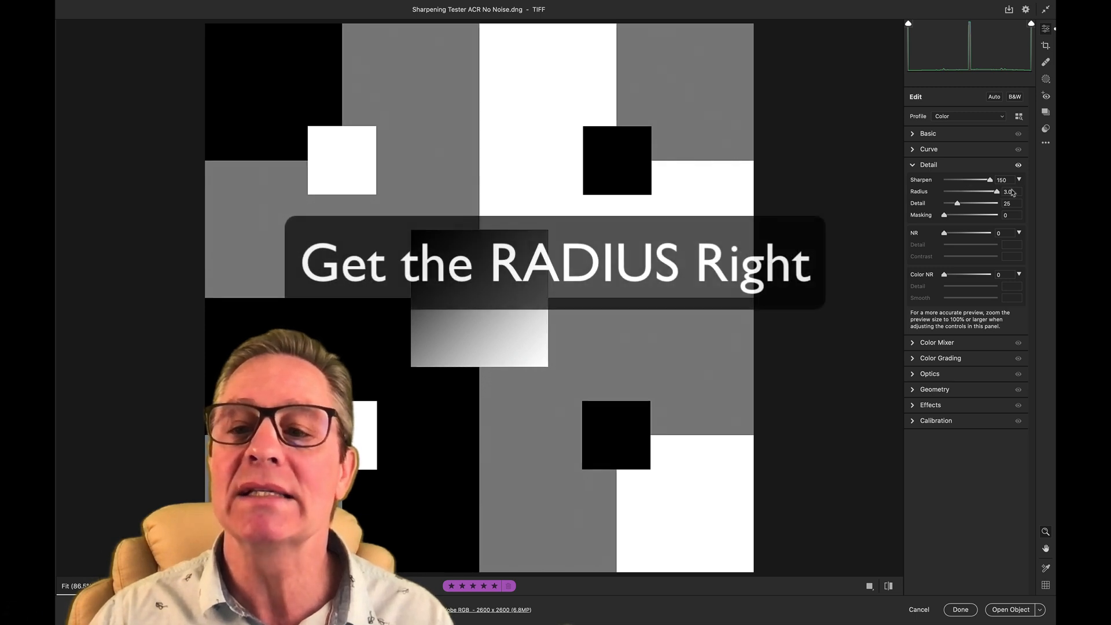
# - Zoom in on the upper black square's border with the gray and white areas to examine the sharpening along its edges
pyautogui.click(704, 191)
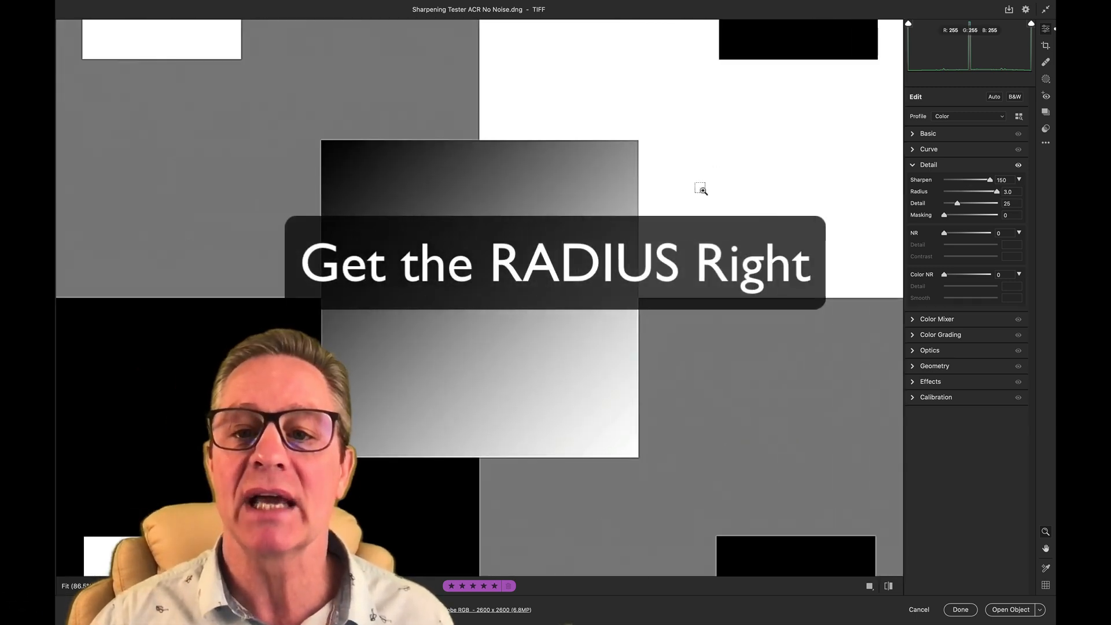
pyautogui.moveTo(616, 199); pyautogui.dragTo(505, 373)
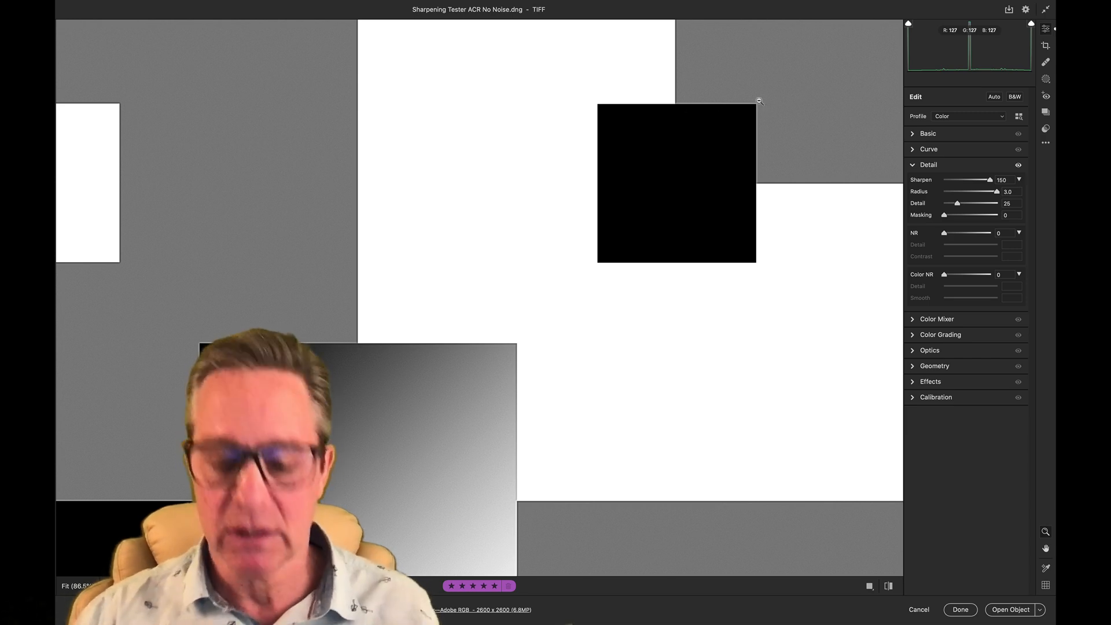
pyautogui.press('super+plus')
pyautogui.press('space')
pyautogui.moveTo(759, 101); pyautogui.dragTo(425, 387)
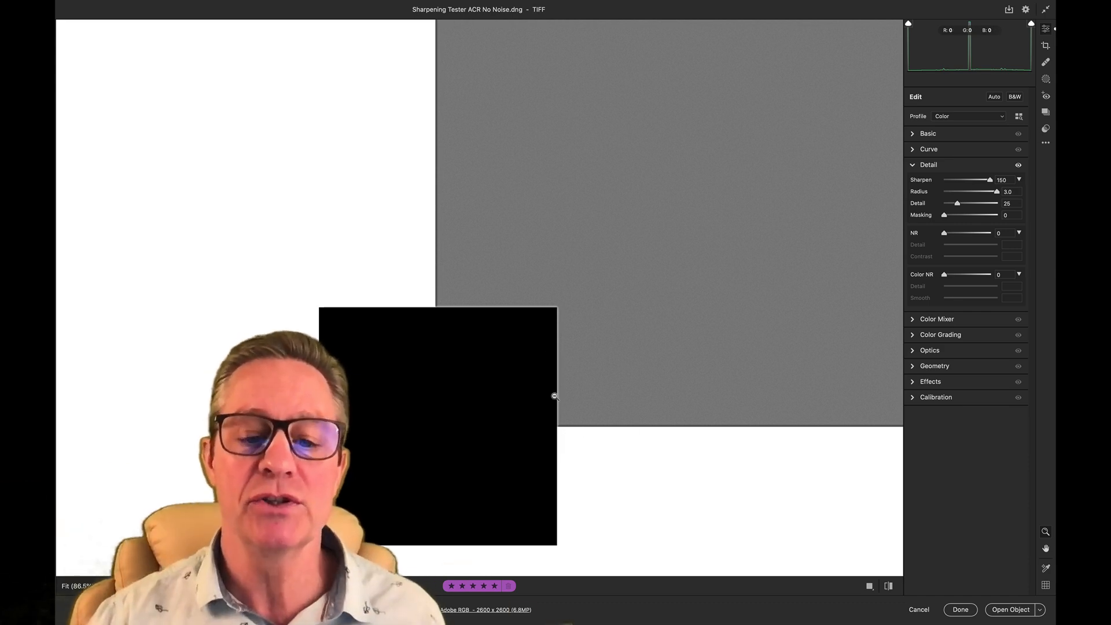
pyautogui.click(451, 314)
pyautogui.press('super+equal')
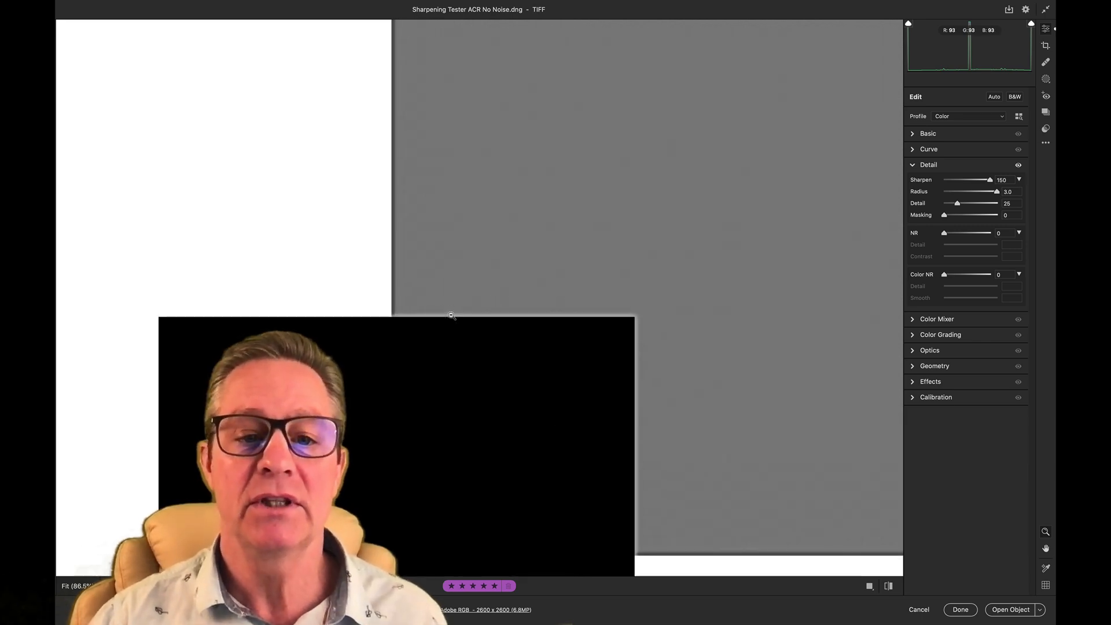
# - Examine the sharpening halos along the black square's edges against the gray and white areas, ending with a wider view of the square
pyautogui.press('space')
pyautogui.moveTo(451, 315); pyautogui.dragTo(454, 264)
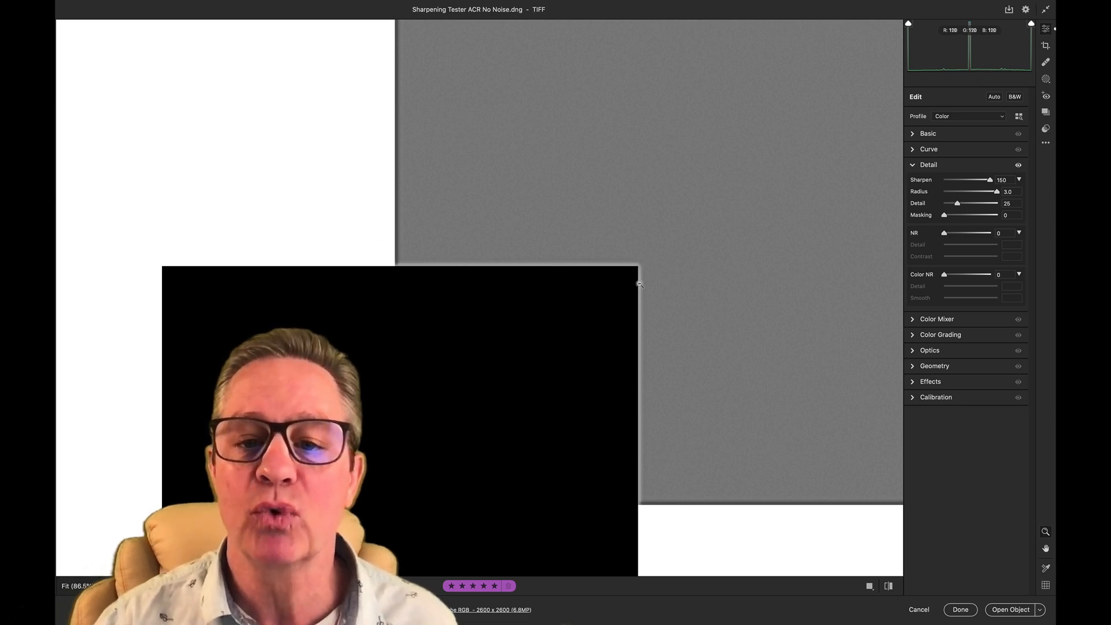
pyautogui.press('space')
pyautogui.moveTo(720, 404); pyautogui.dragTo(612, 242)
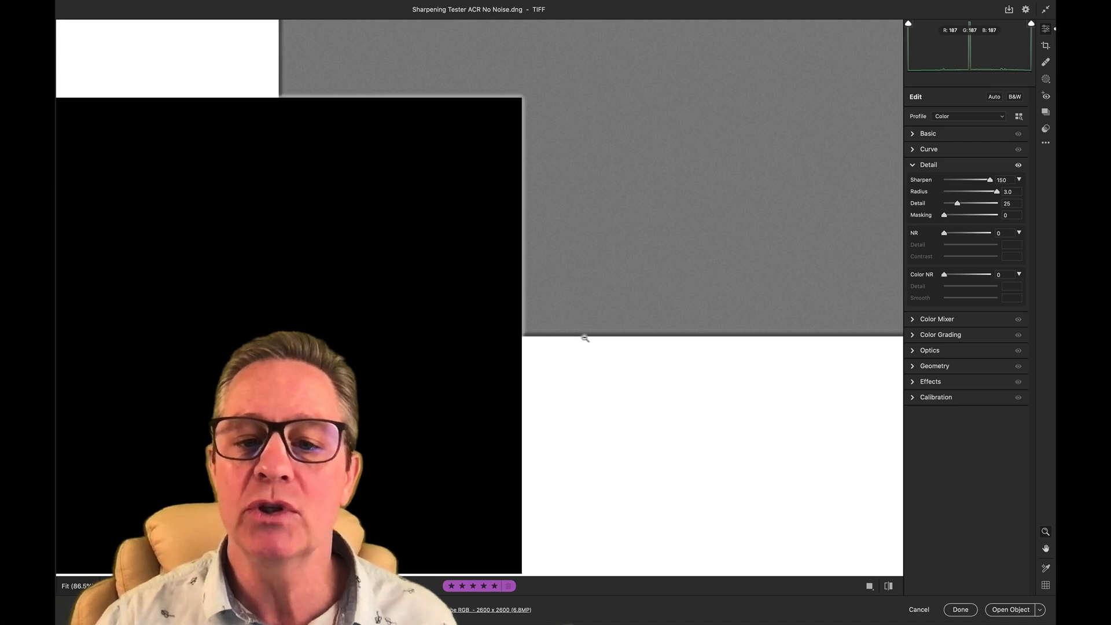
pyautogui.moveTo(286, 247); pyautogui.dragTo(600, 333)
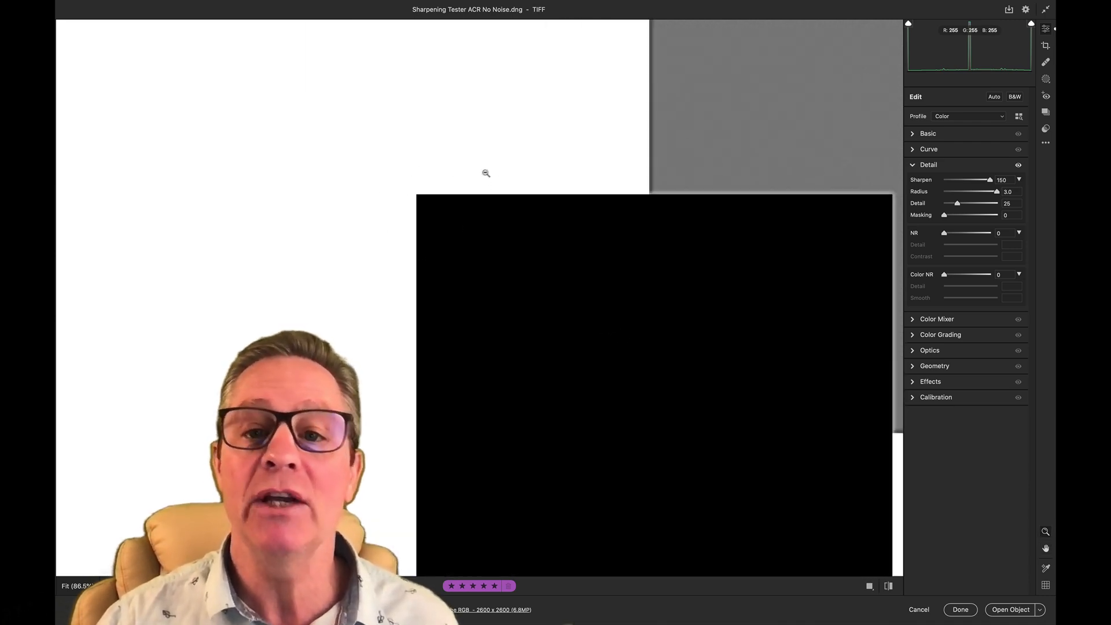
pyautogui.click(383, 253)
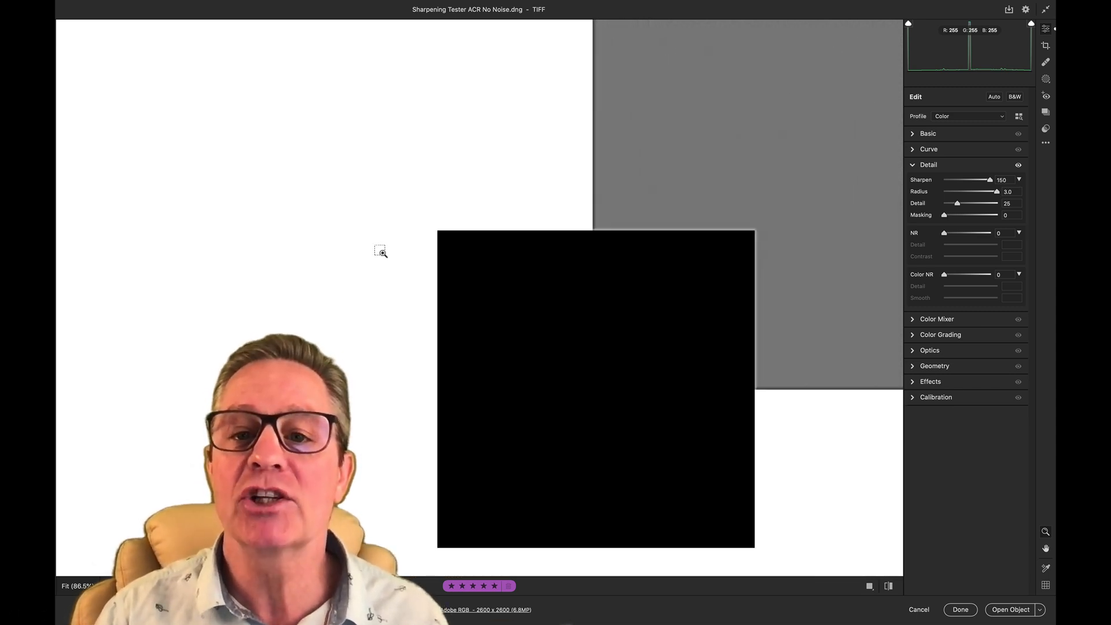
pyautogui.press('super+minus')
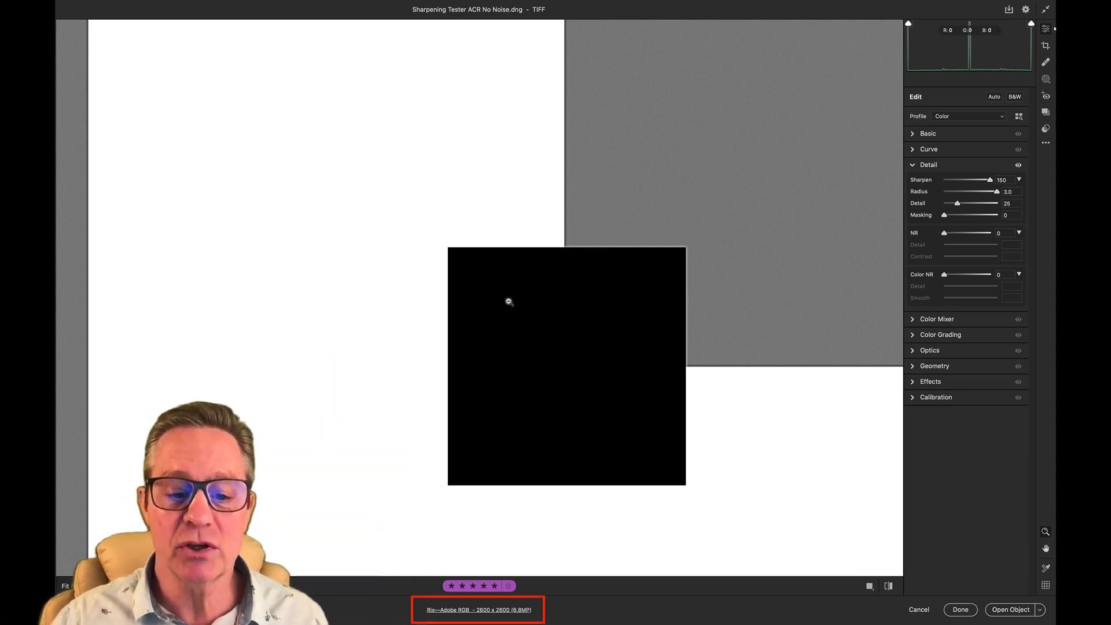
# - Check the output resolution in the Camera Raw workflow preferences, and leave the preferences without changes
pyautogui.click(480, 616)
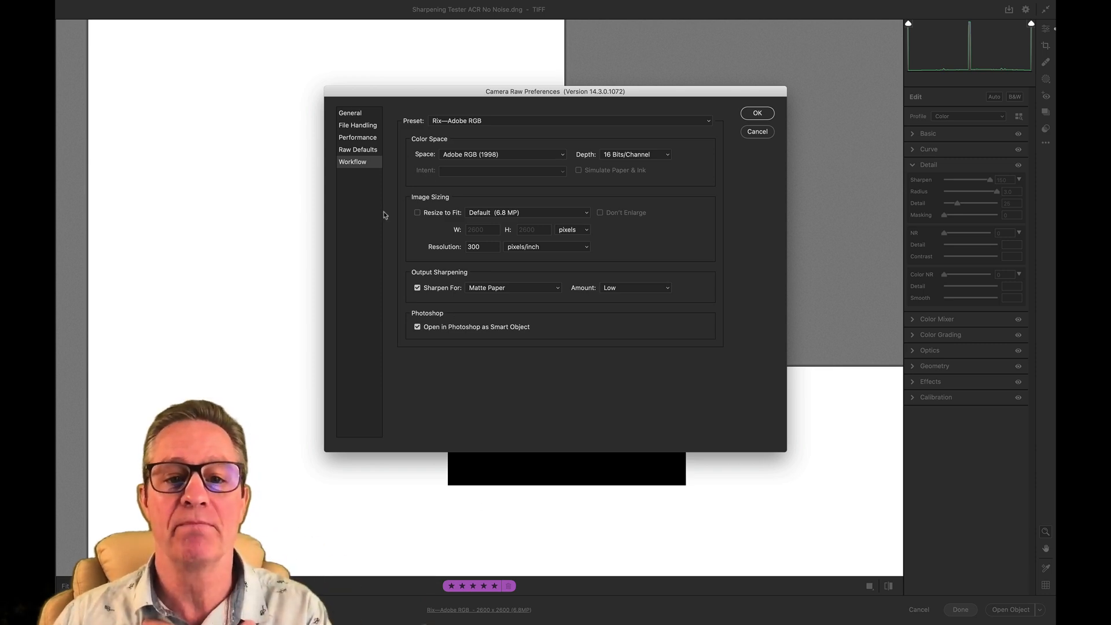
pyautogui.doubleClick(474, 247)
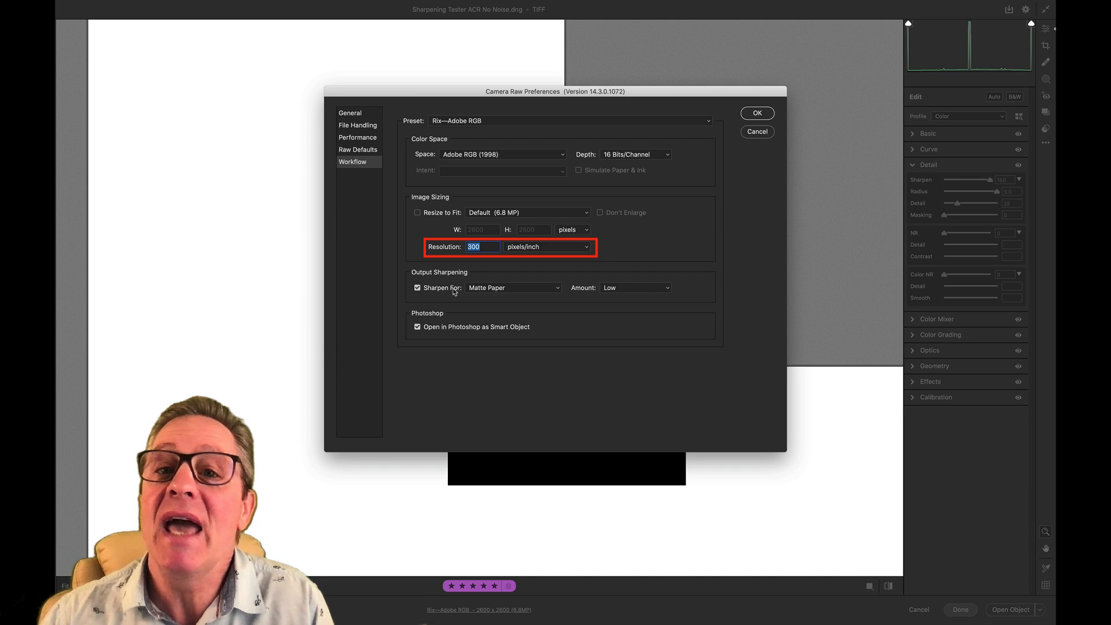
pyautogui.click(489, 248)
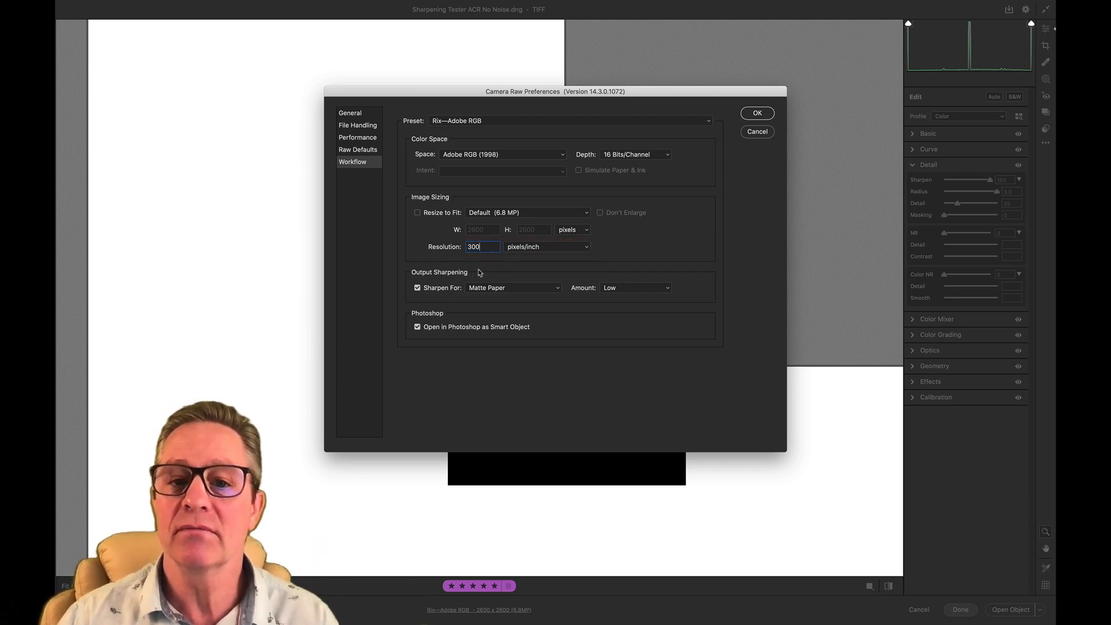
pyautogui.doubleClick(491, 248)
pyautogui.press('super+c')
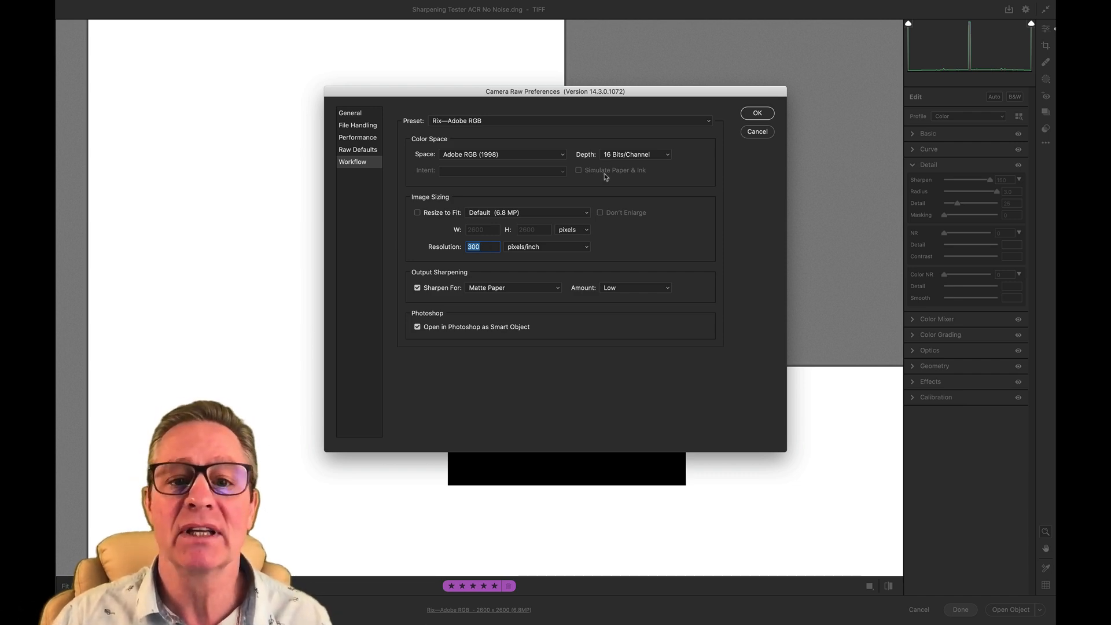
pyautogui.click(753, 133)
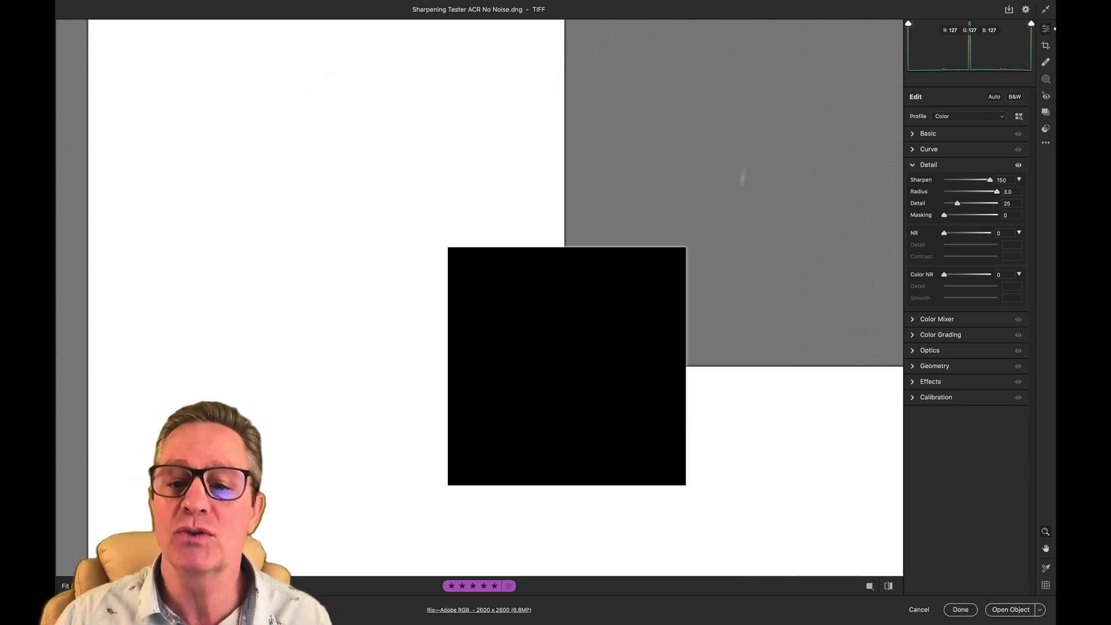
# - Close the image without saving its sharpening edits, switch to Calculator and divide the 300 resolution by 200
pyautogui.click(919, 609)
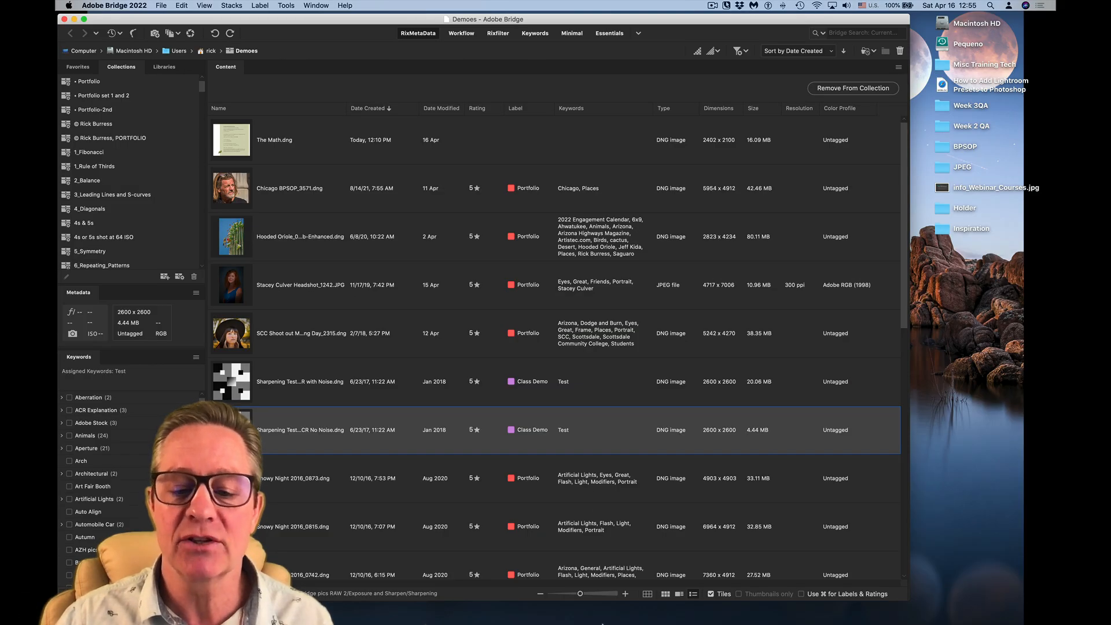
pyautogui.click(663, 621)
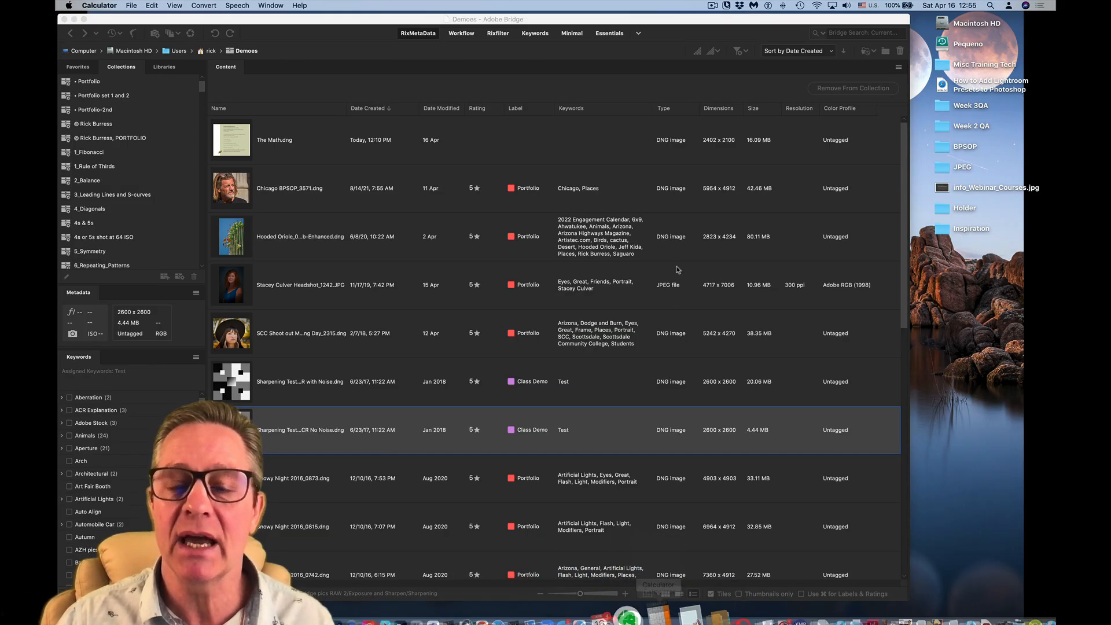
pyautogui.press('super+1')
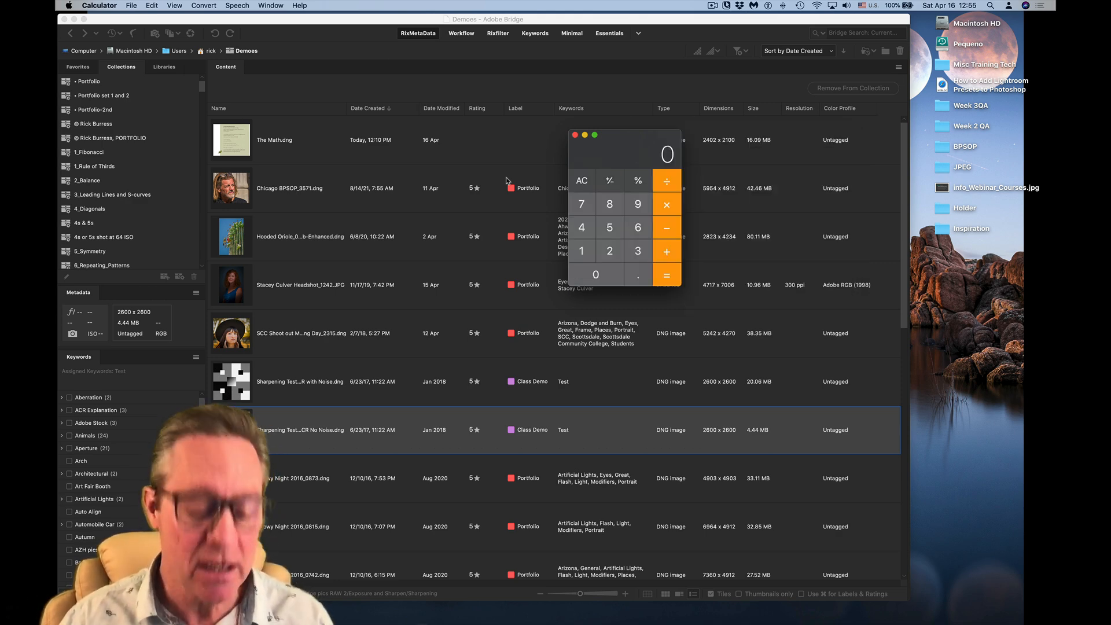
pyautogui.press('super+v')
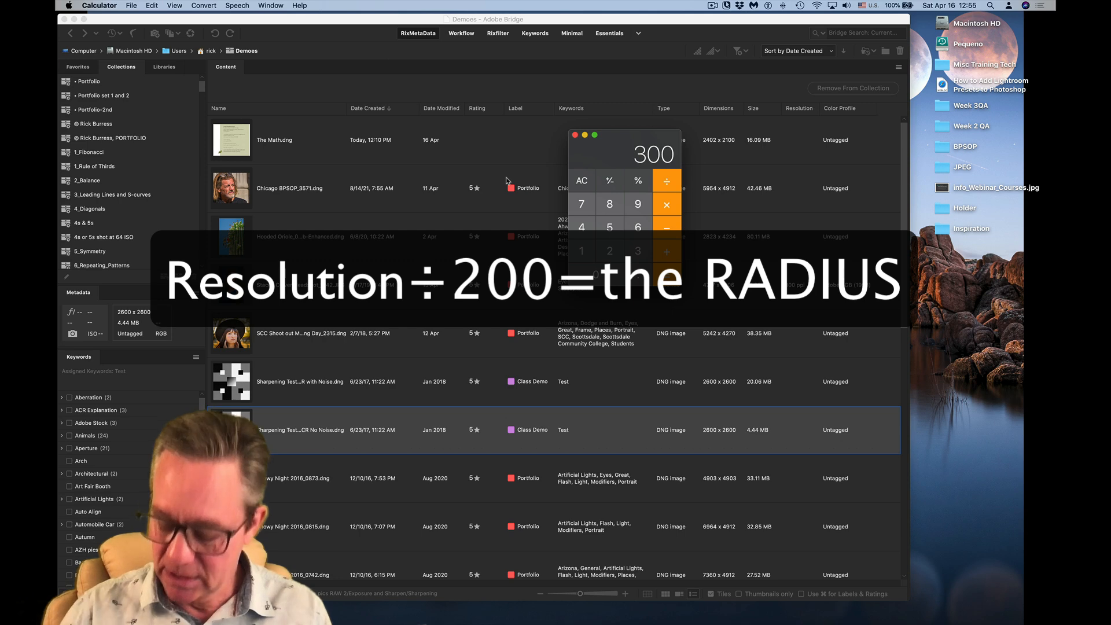
pyautogui.write('/')
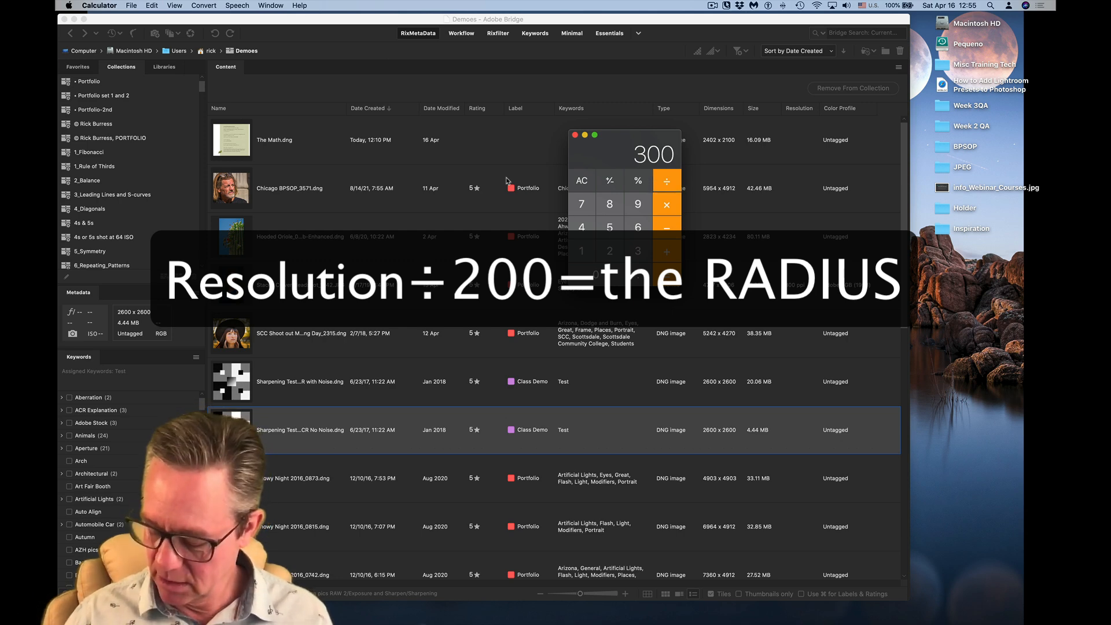
pyautogui.write('200')
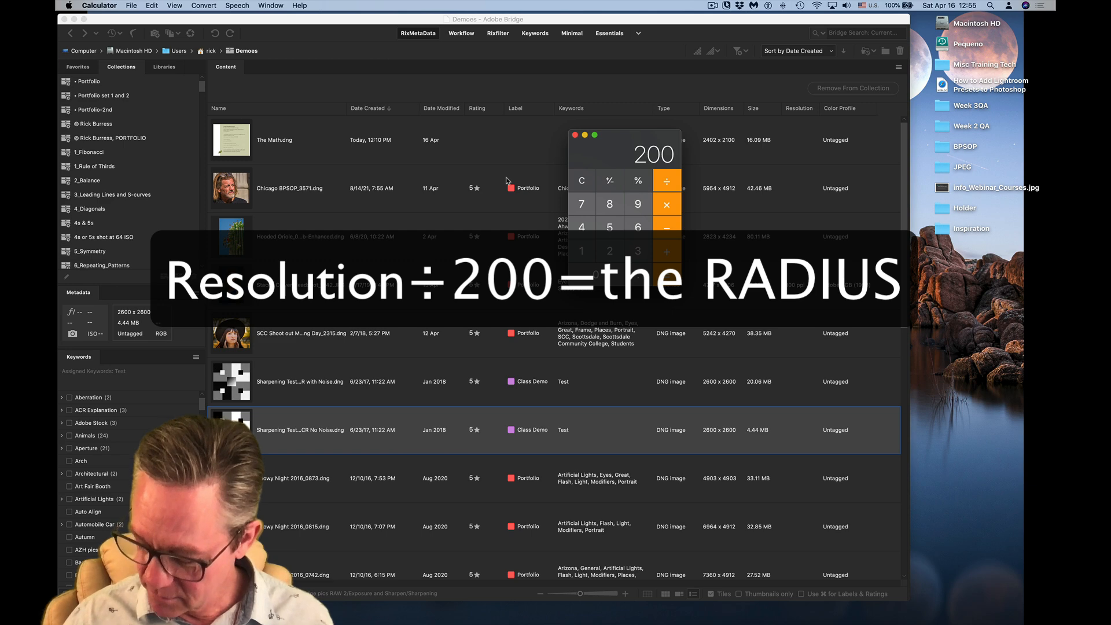
pyautogui.press('Return')
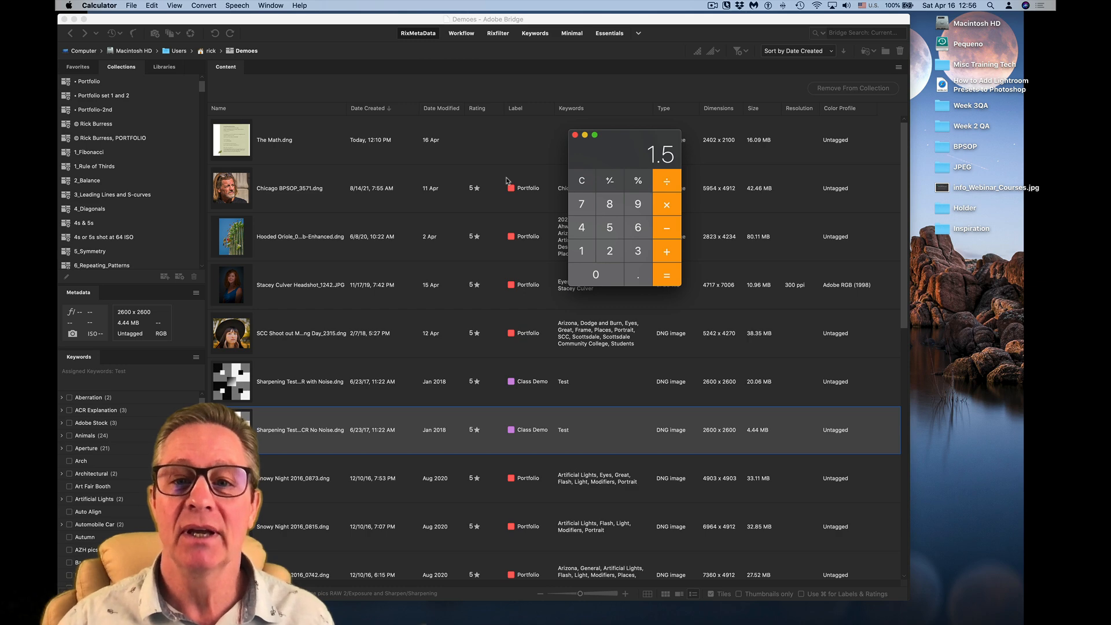
# - Start a new calculation dividing 360 by 200, and clear and close Calculator when done
pyautogui.click(588, 183)
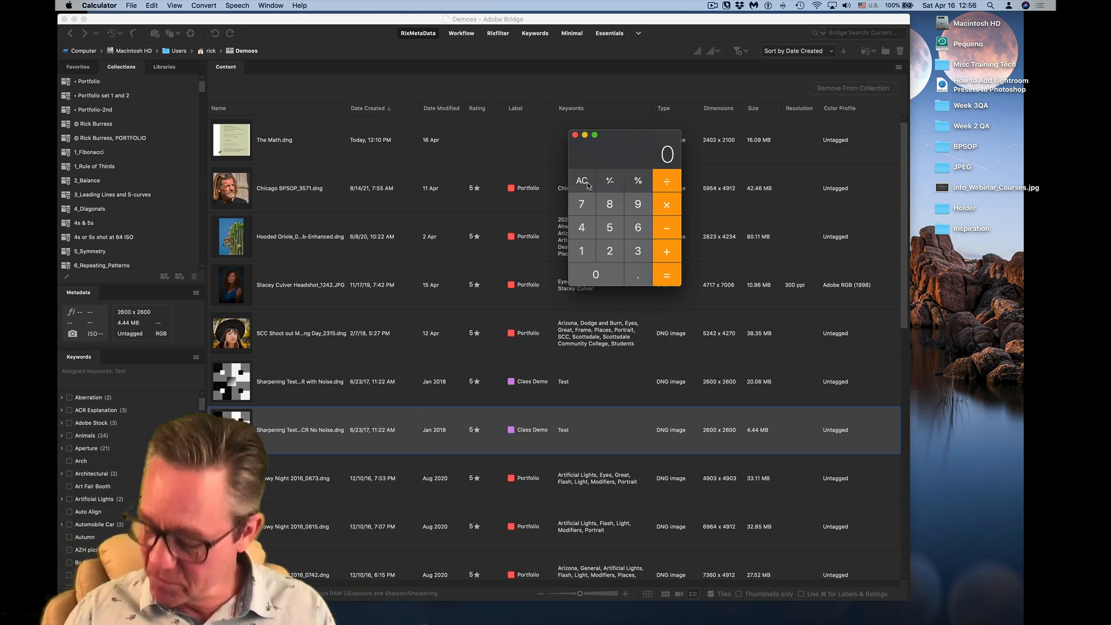
pyautogui.write('360')
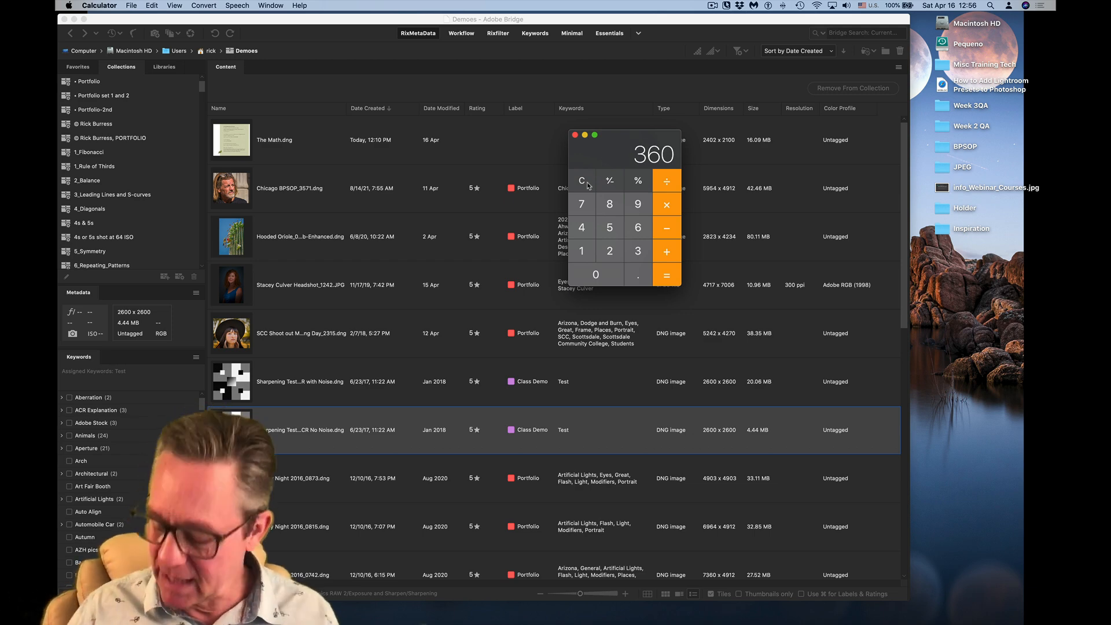
pyautogui.write('/200')
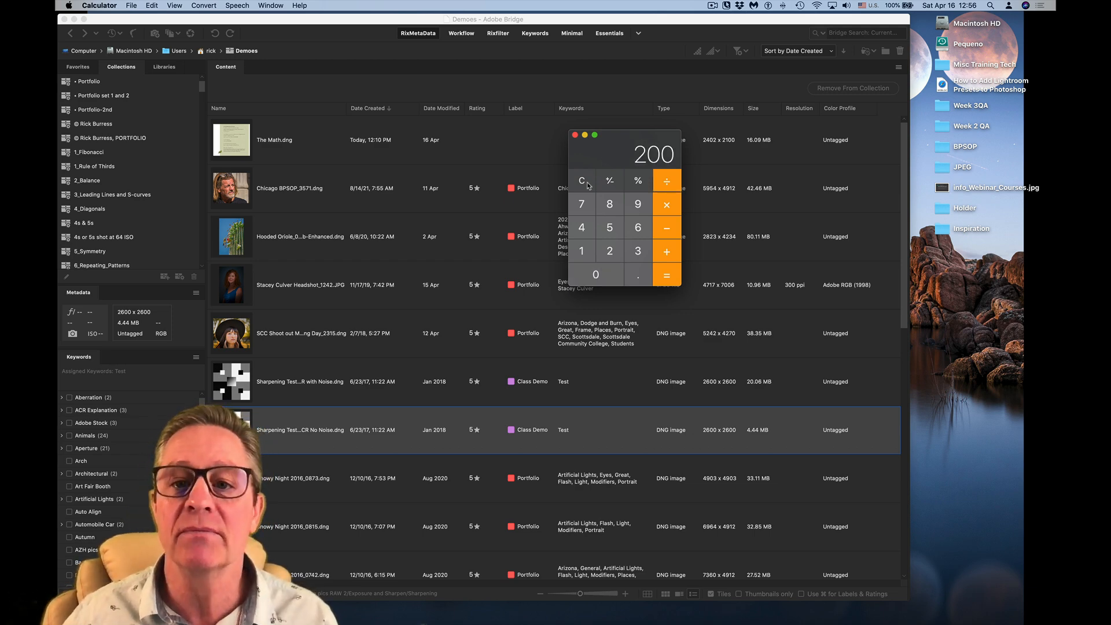
pyautogui.press('Return')
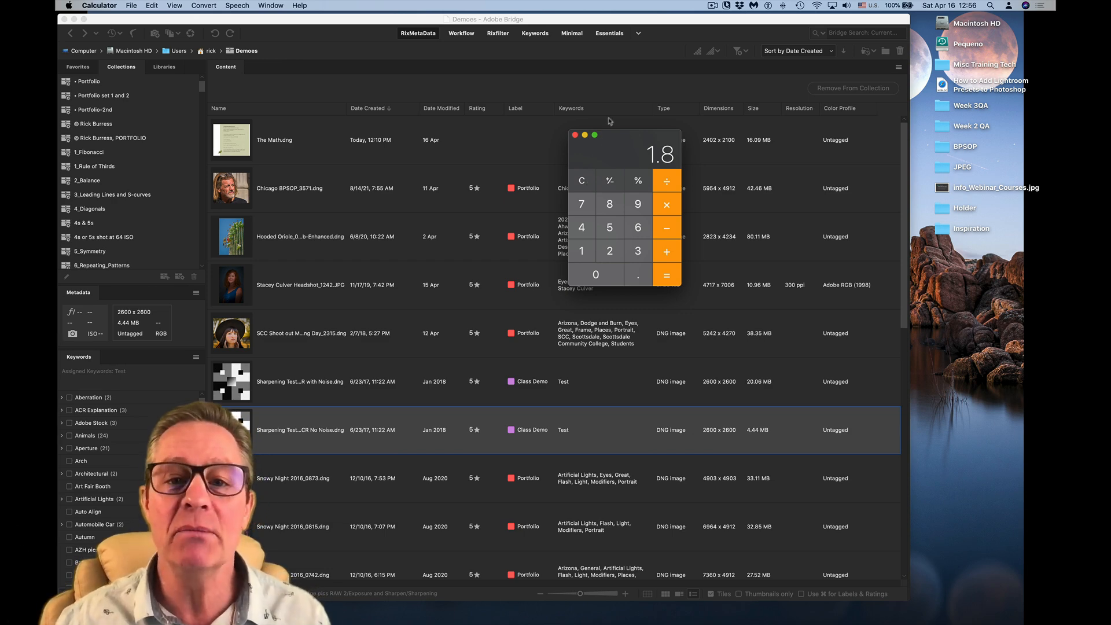
pyautogui.click(584, 183)
pyautogui.click(575, 135)
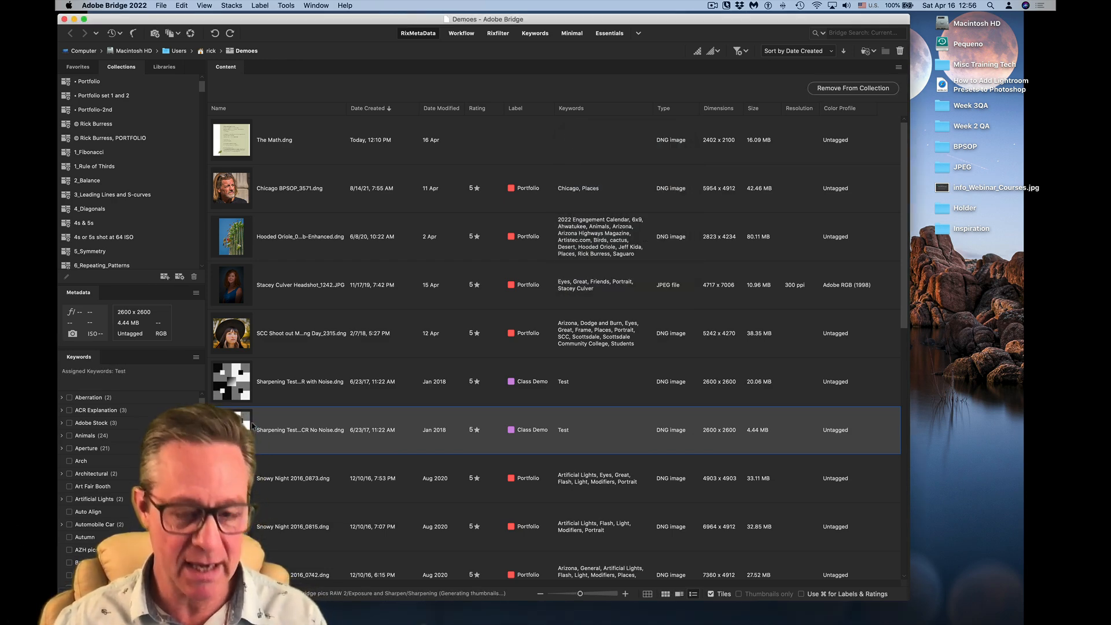
# - Reopen Sharpening Tester ACR No Noise.dng from Adobe Bridge in Camera Raw, and set its Sharpen amount to 150 and Radius to 1.5
pyautogui.press('super+r')
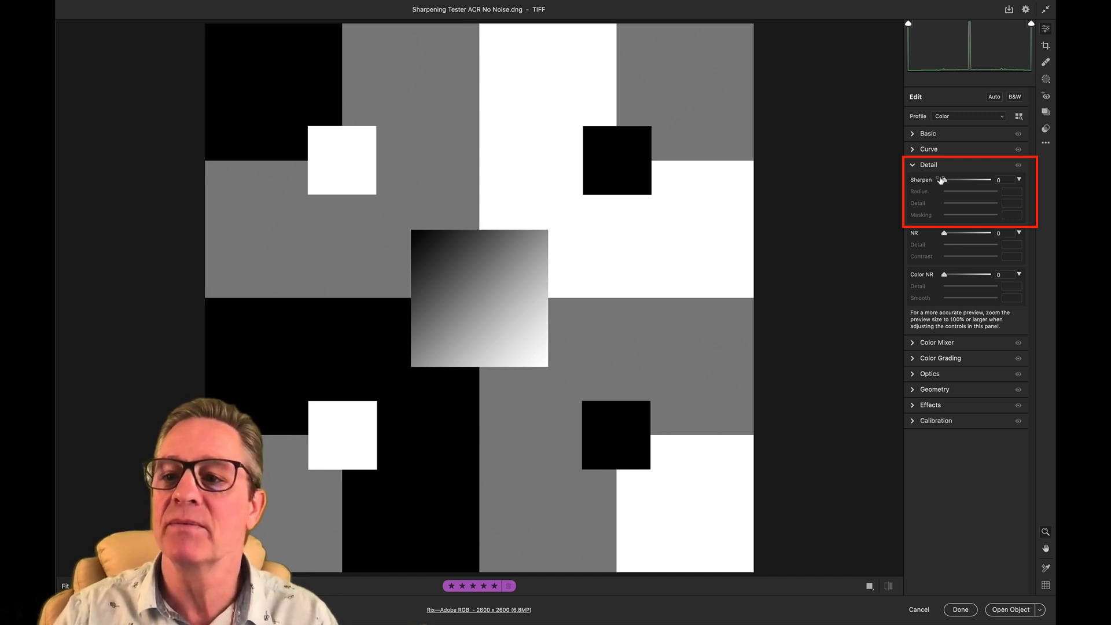
pyautogui.moveTo(944, 181); pyautogui.dragTo(991, 180)
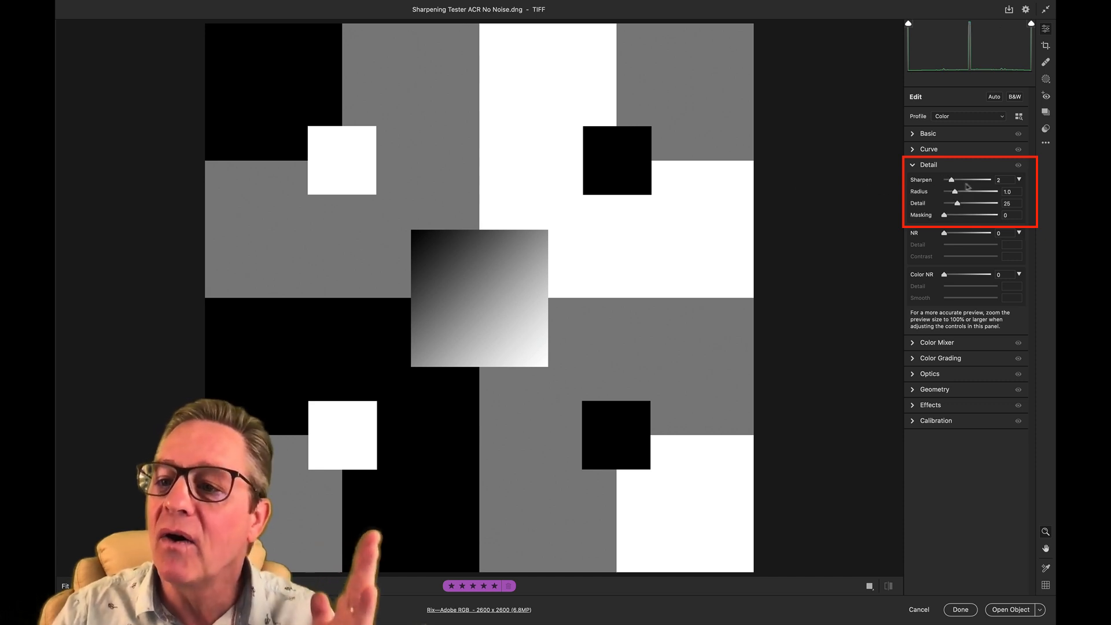
pyautogui.click(1009, 193)
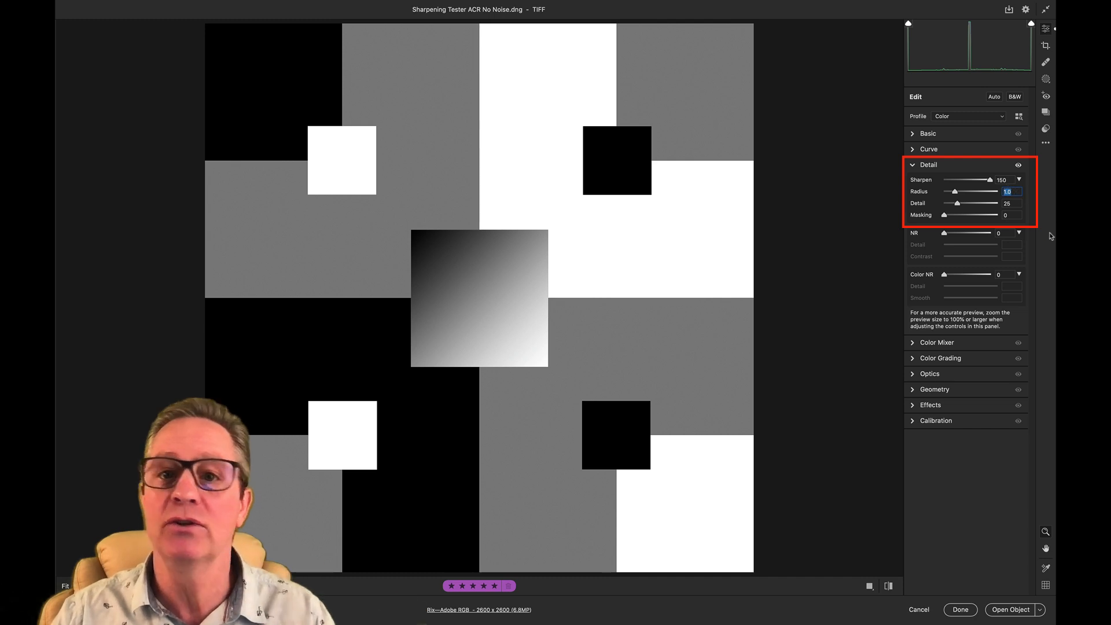
pyautogui.write('1')
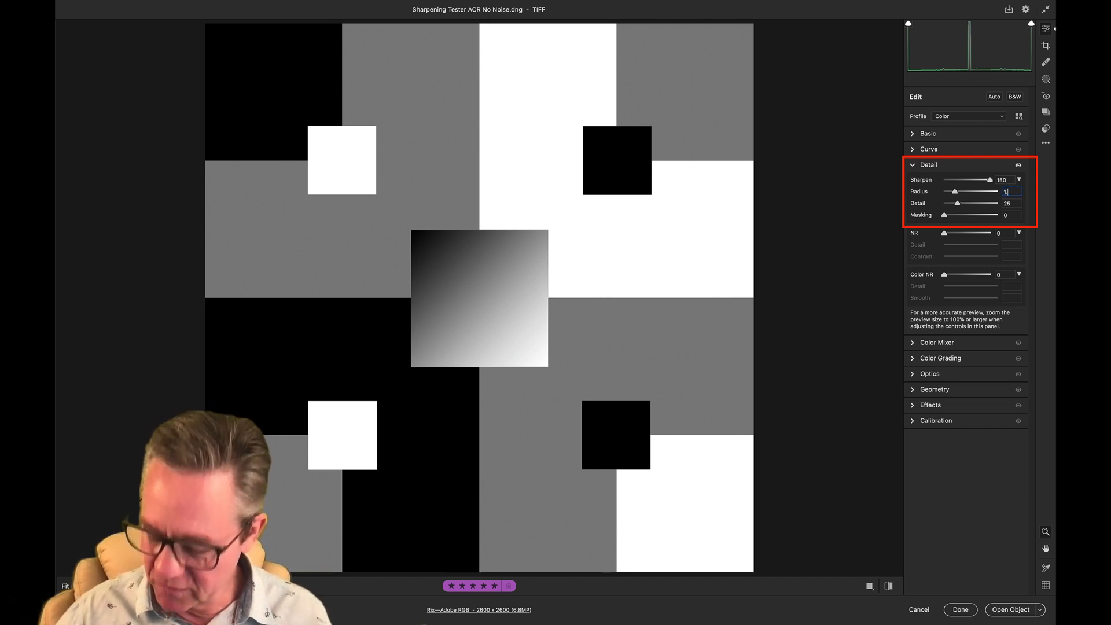
pyautogui.write('.5')
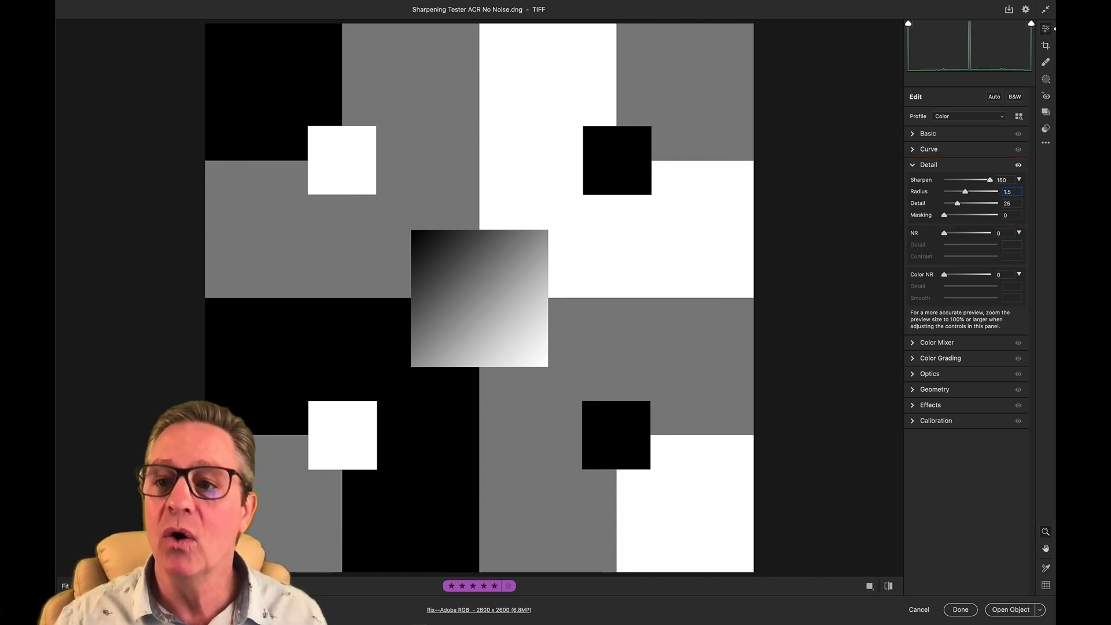
pyautogui.press('Tab')
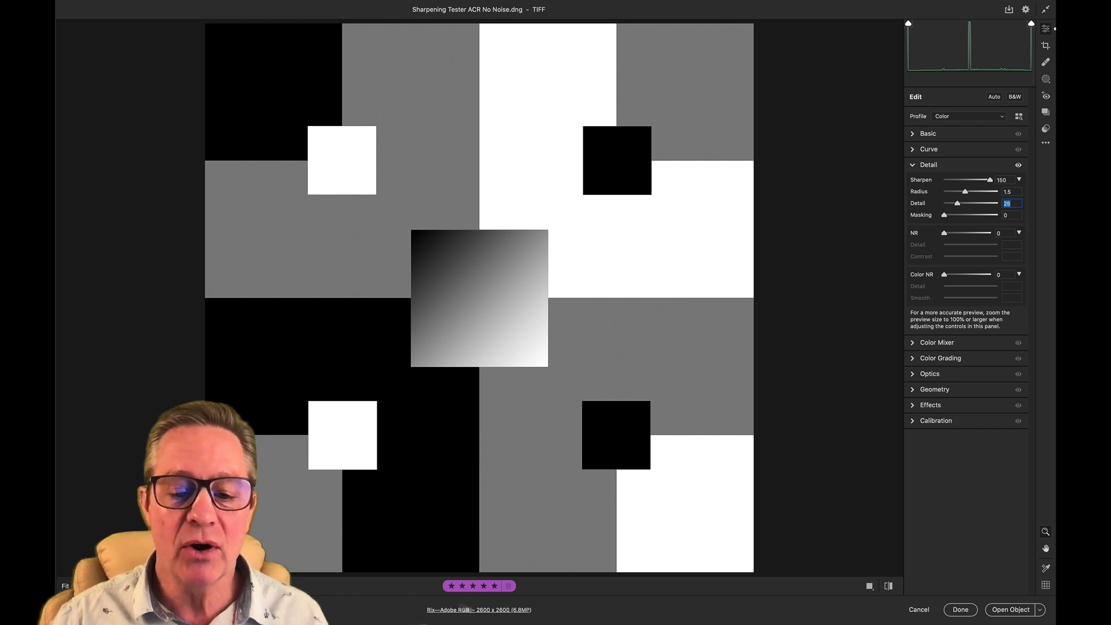
# - Open the workflow preferences and try output resolutions of 360 and 200 pixels/inch
pyautogui.click(500, 615)
pyautogui.doubleClick(479, 247)
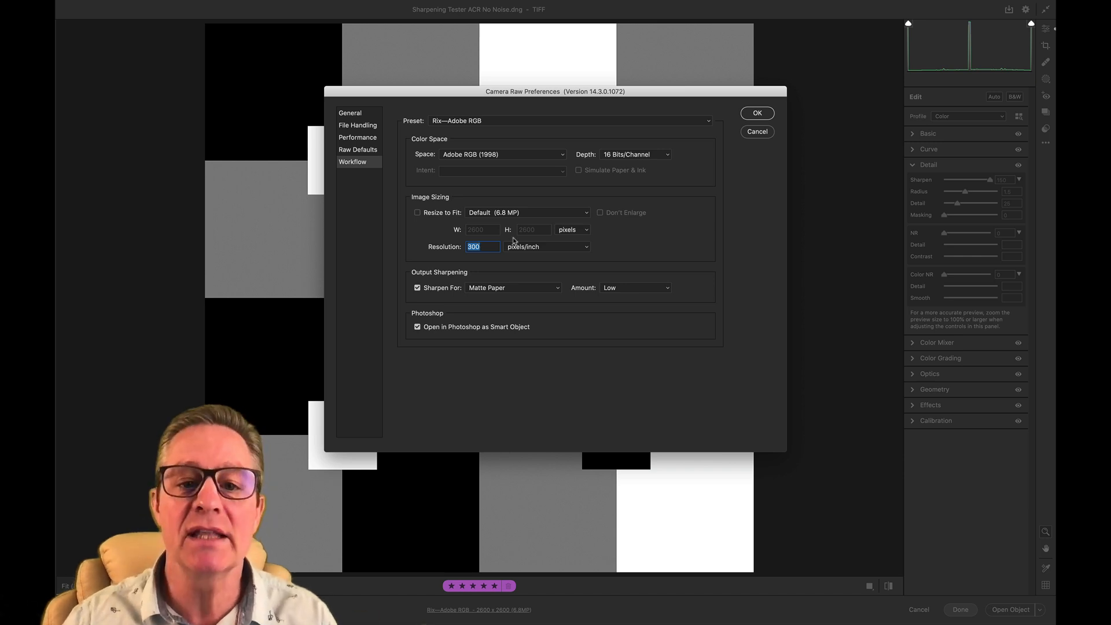
pyautogui.write('360')
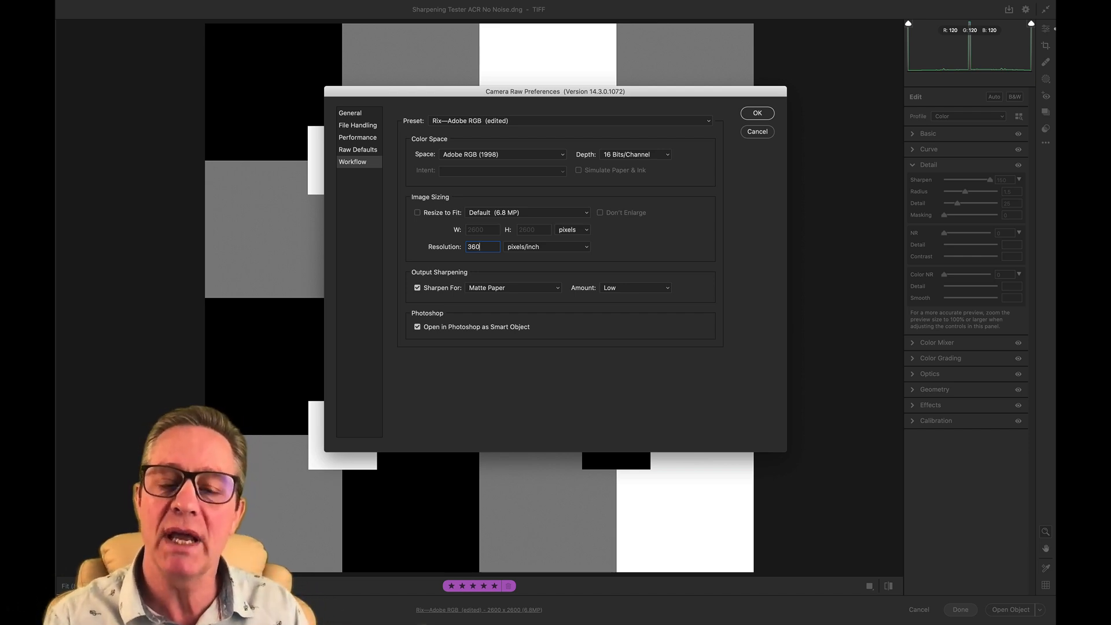
pyautogui.press('BackSpace')
pyautogui.press('BackSpace')
pyautogui.press('BackSpace')
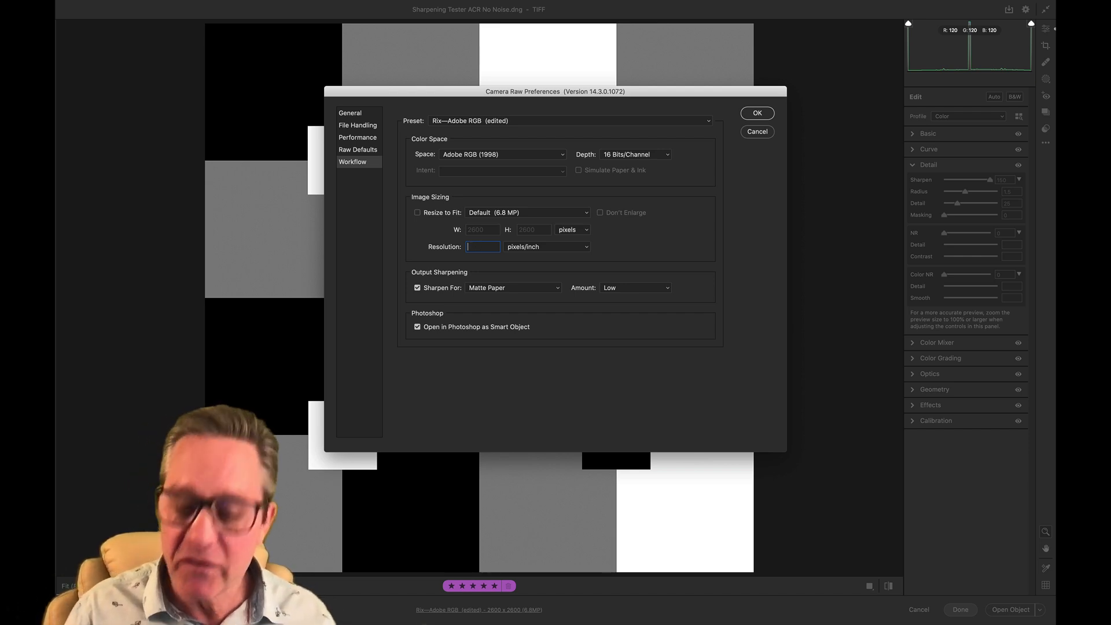
pyautogui.write('200')
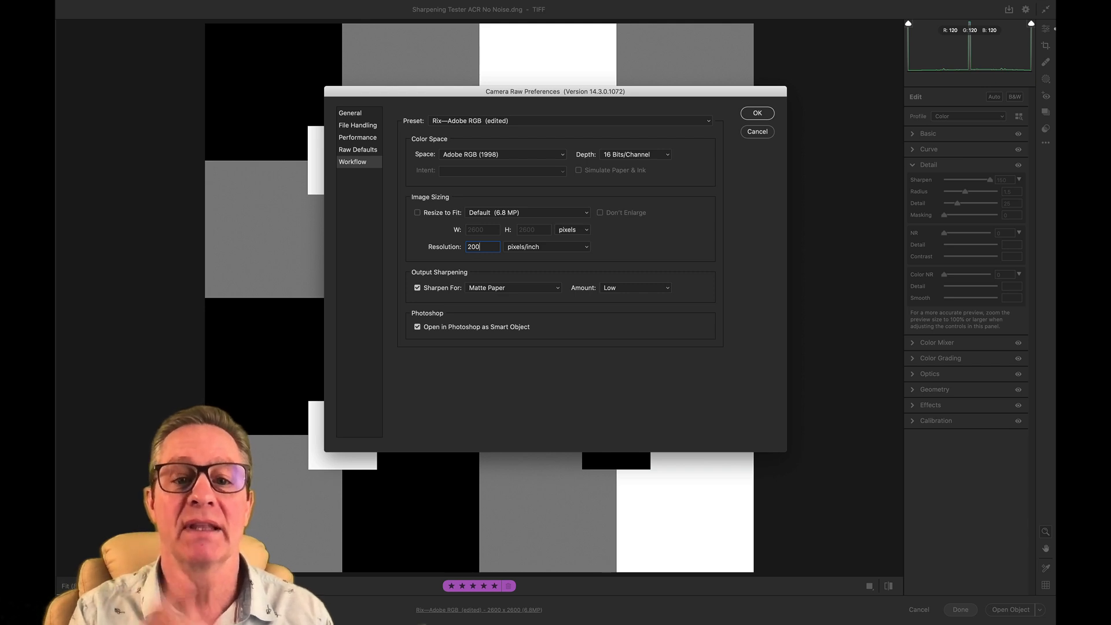
# - Set the workflow output resolution to 300 pixels/inch and accept the preferences
pyautogui.press('BackSpace')
pyautogui.press('BackSpace')
pyautogui.press('BackSpace')
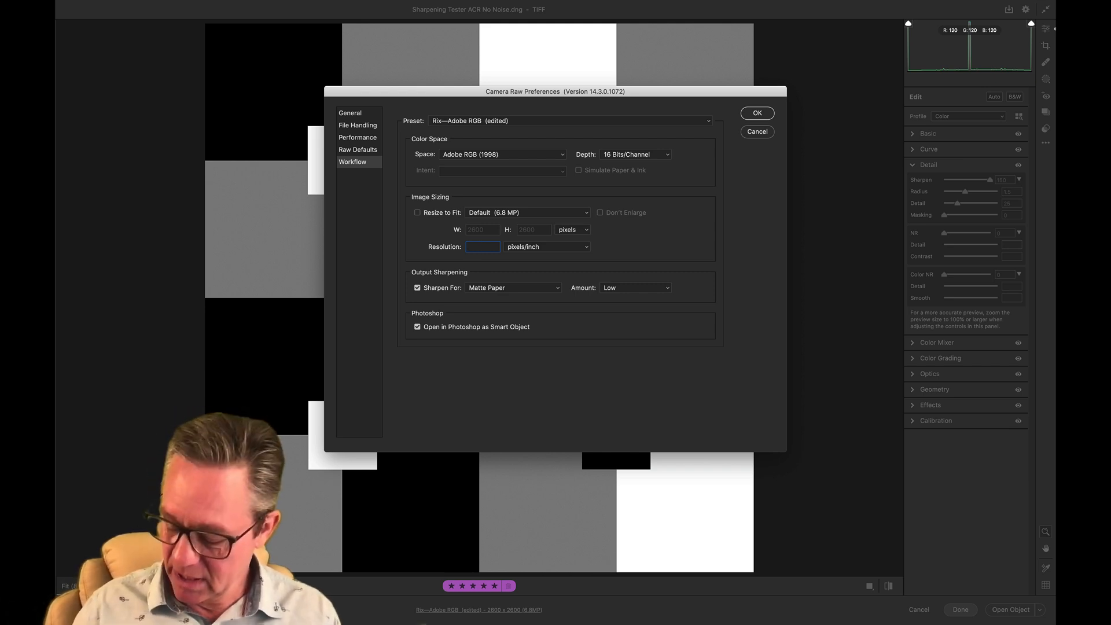
pyautogui.write('300')
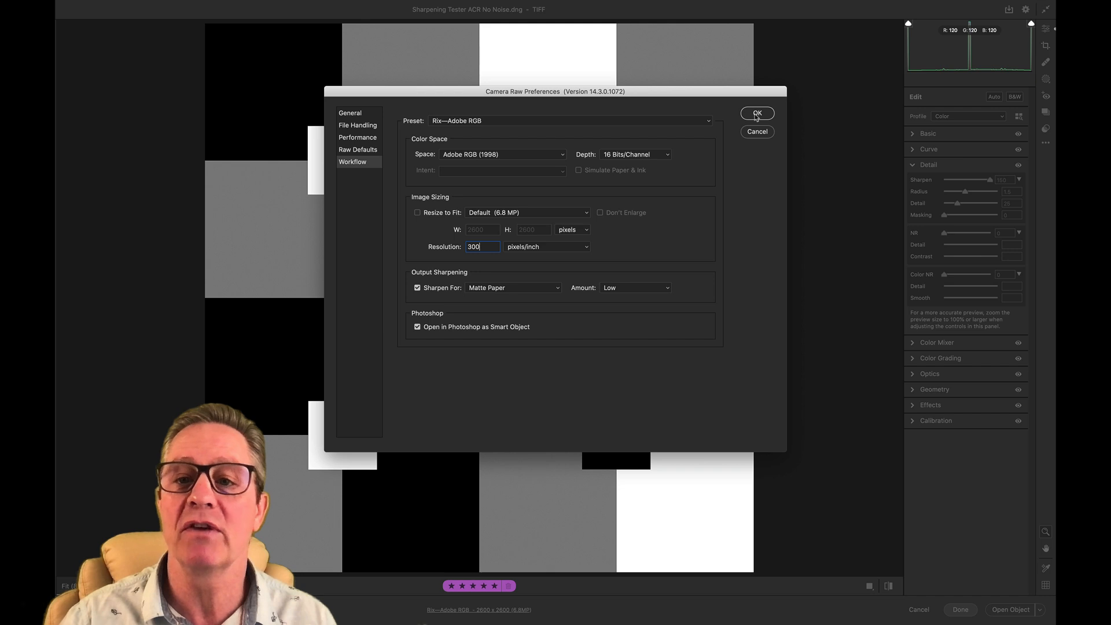
pyautogui.click(756, 114)
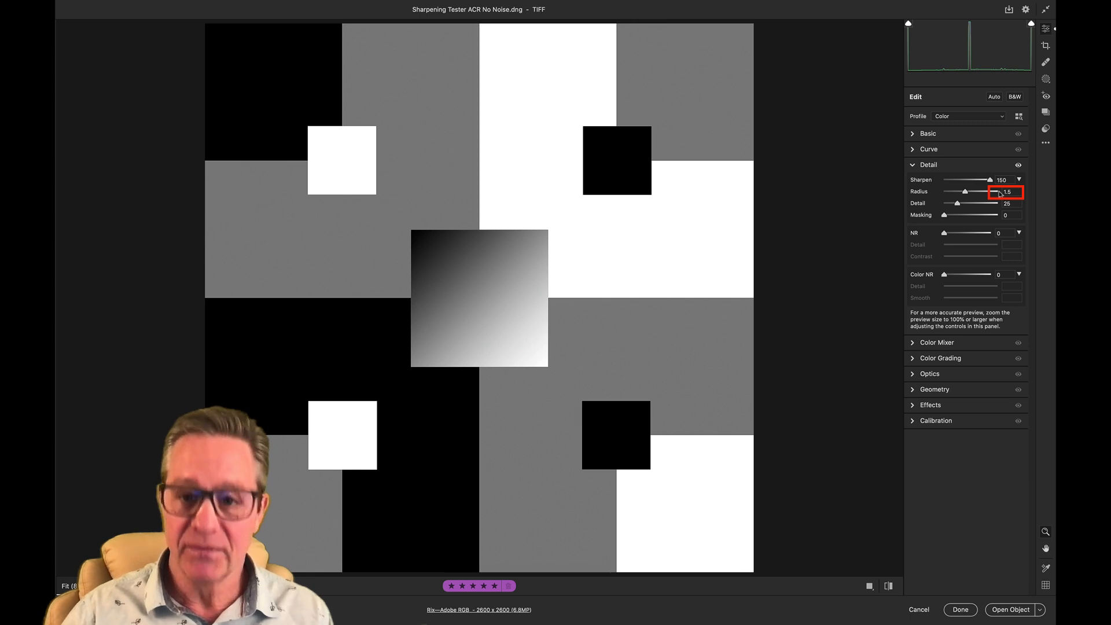
# - Try sharpening Detail values of 100, 0 and 8 while viewing the black square on the white area up close
pyautogui.press('super+equal')
pyautogui.press('super+equal')
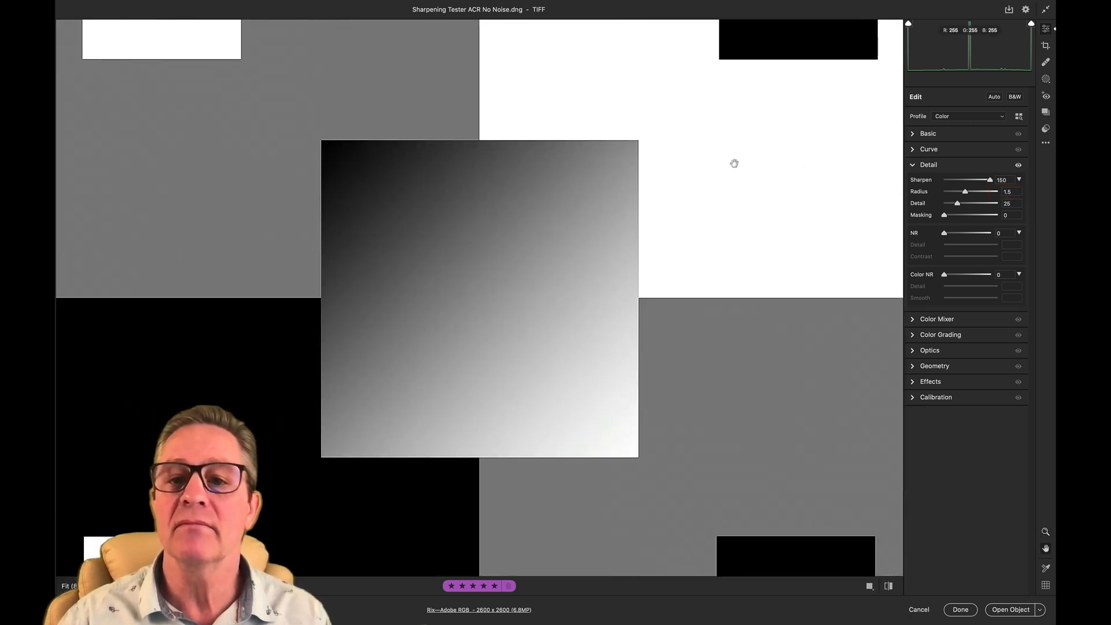
pyautogui.moveTo(735, 163); pyautogui.dragTo(483, 408)
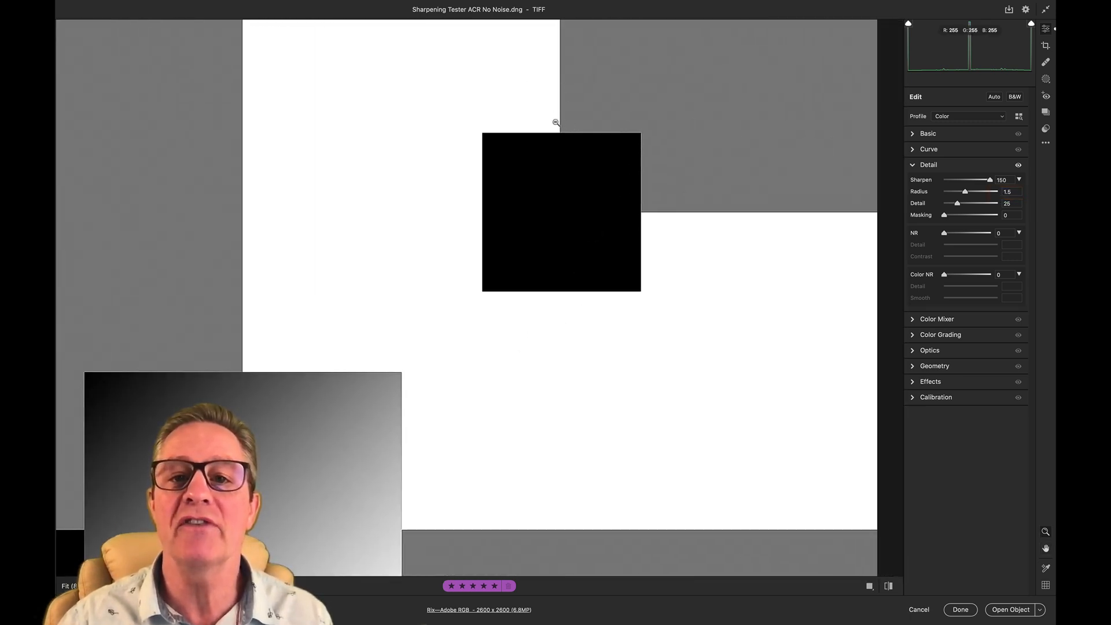
pyautogui.press('super+equal')
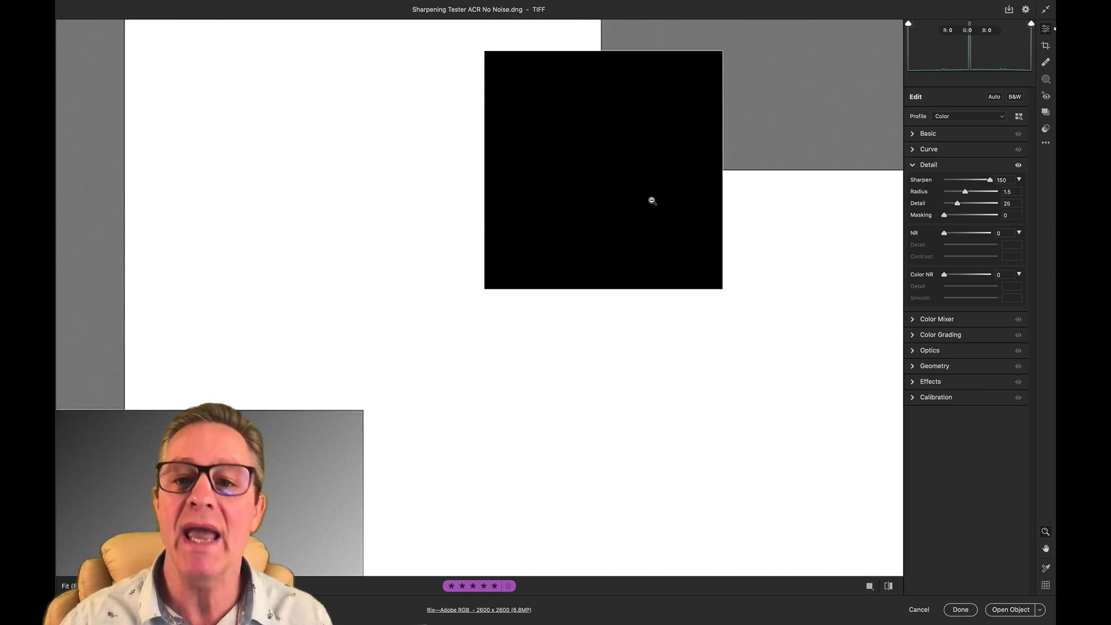
pyautogui.moveTo(663, 191); pyautogui.dragTo(600, 305)
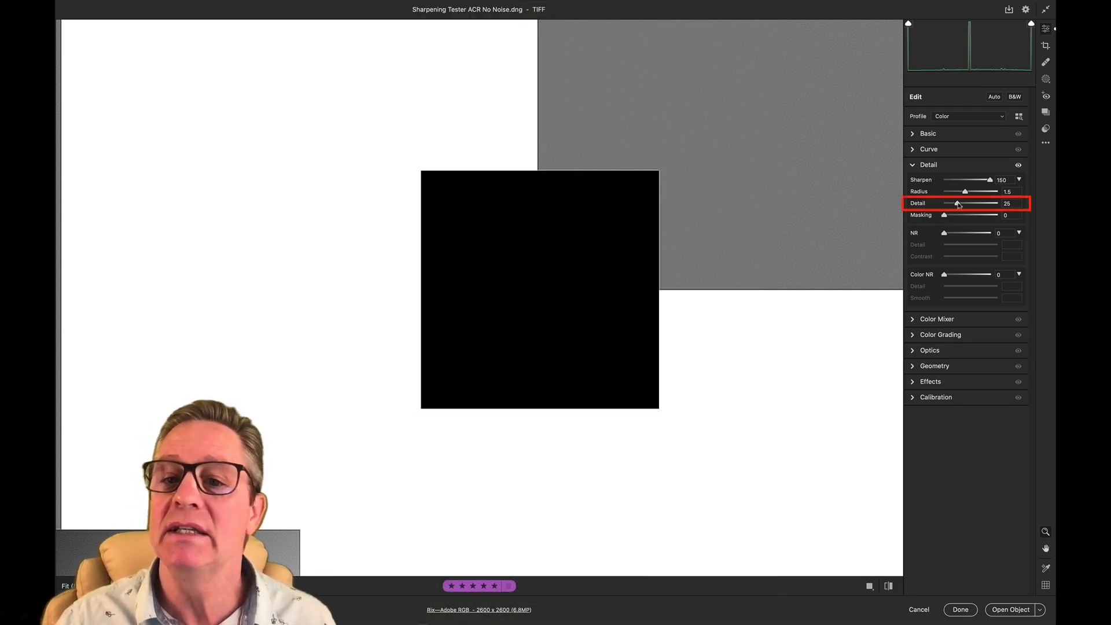
pyautogui.moveTo(958, 203); pyautogui.dragTo(1007, 206)
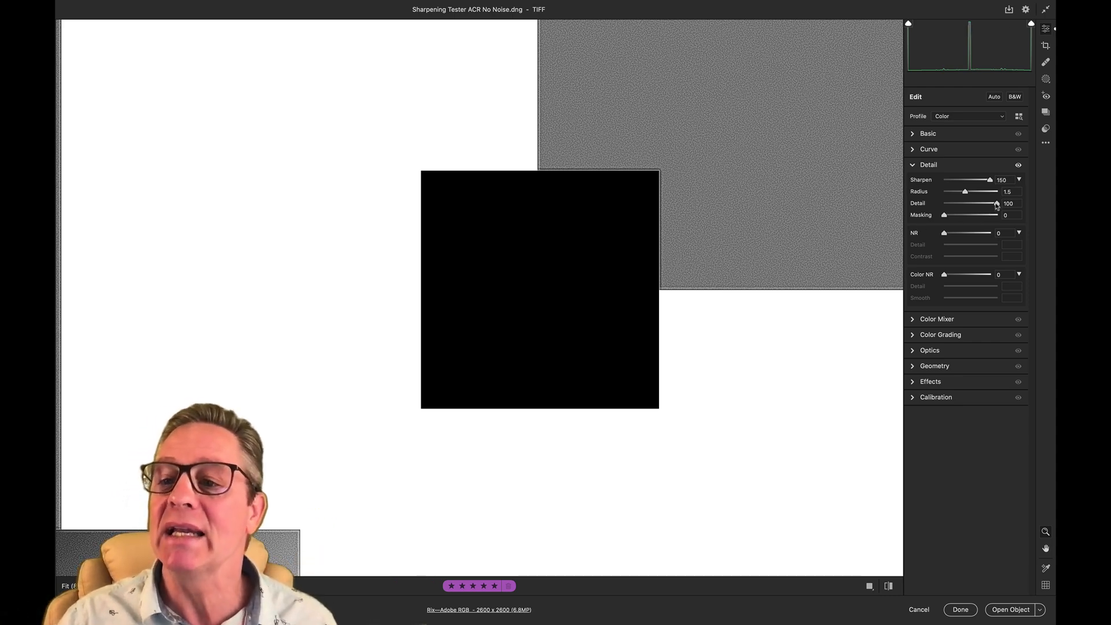
pyautogui.moveTo(997, 204); pyautogui.dragTo(938, 207)
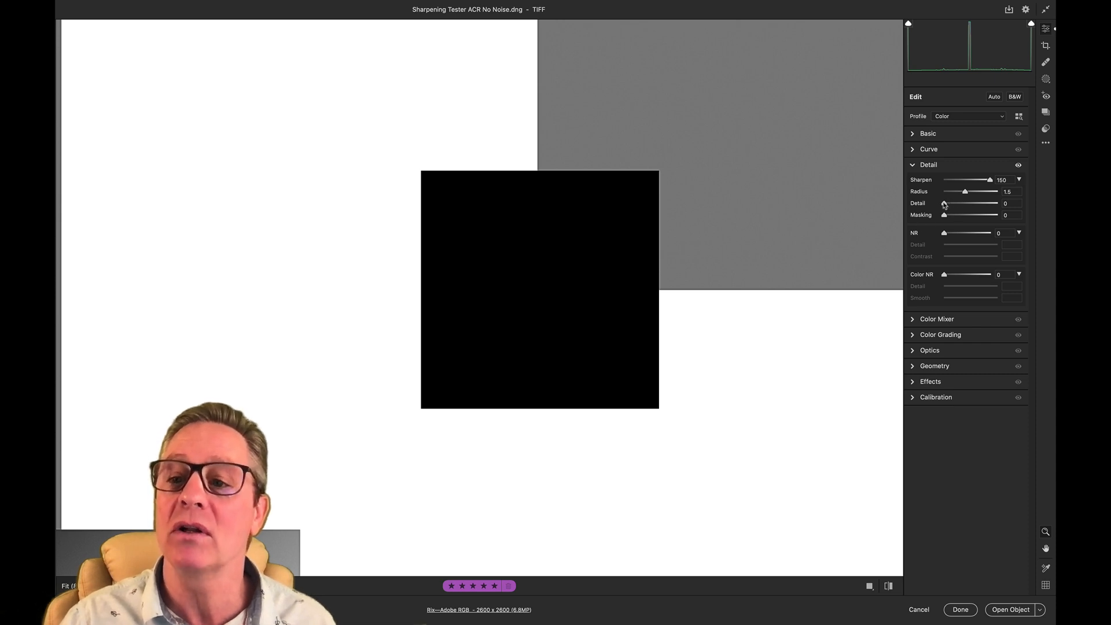
pyautogui.moveTo(945, 205); pyautogui.dragTo(949, 205)
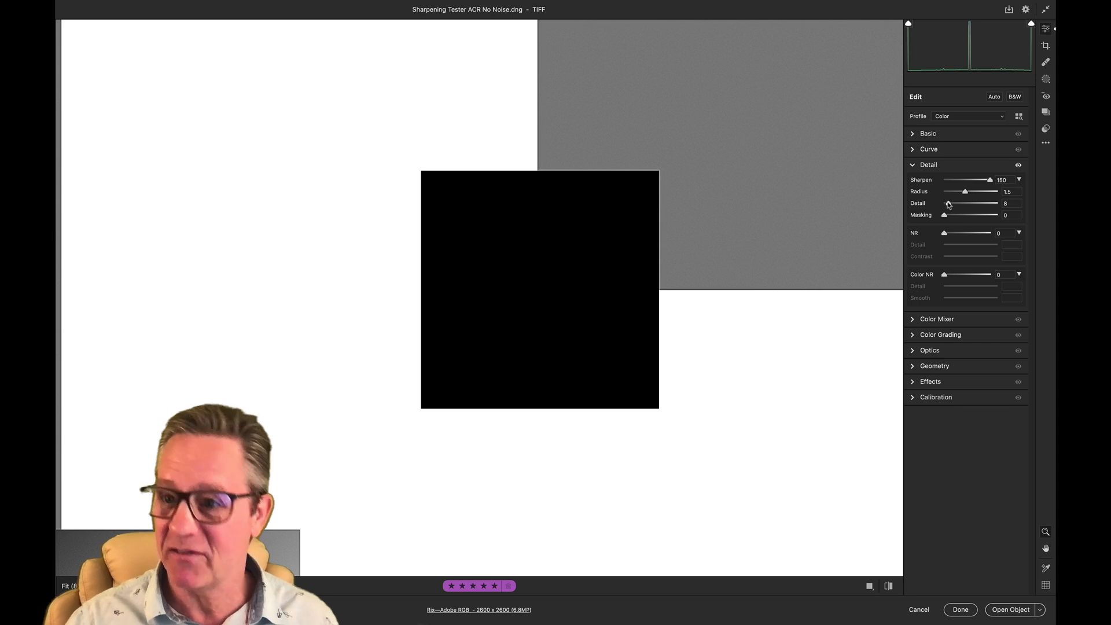
# - Set the sharpening Detail to 5 and Masking to 10
pyautogui.click(1013, 204)
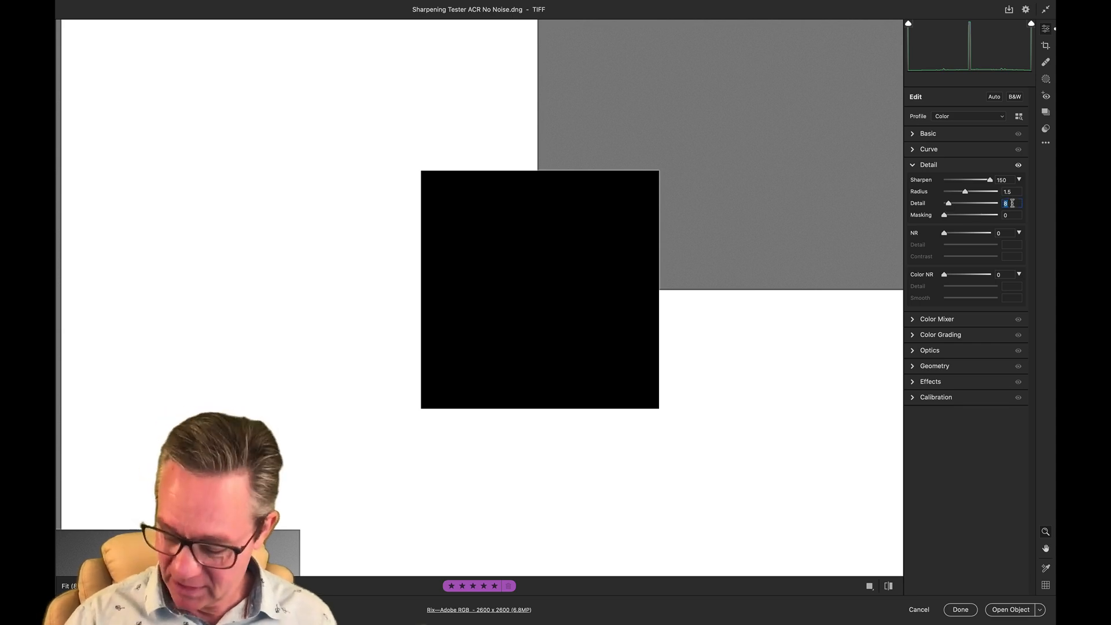
pyautogui.write('5')
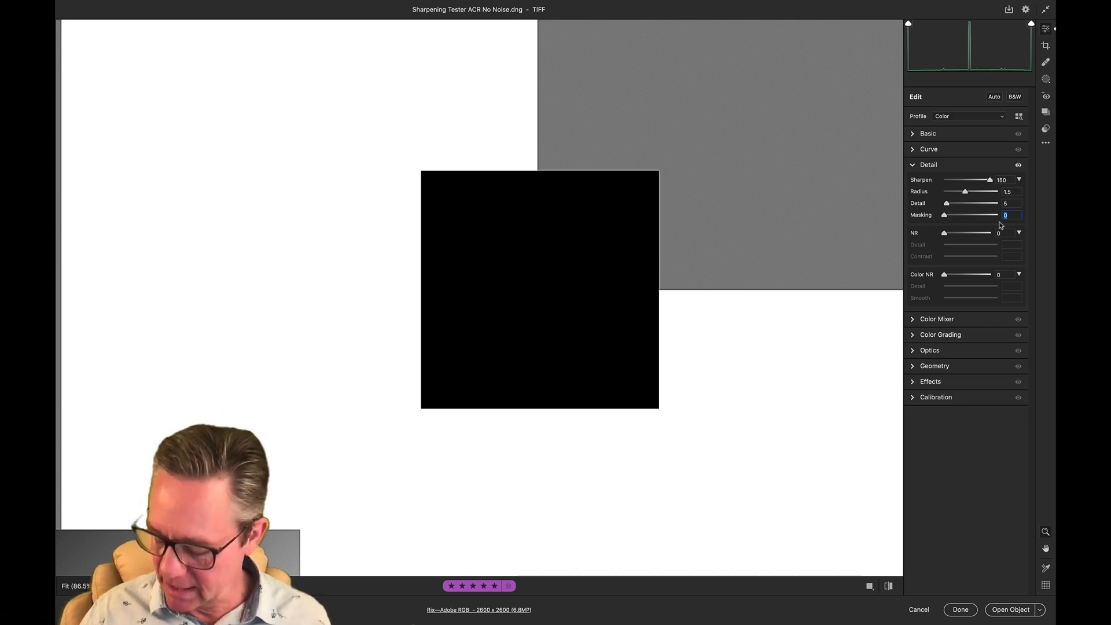
pyautogui.write('10')
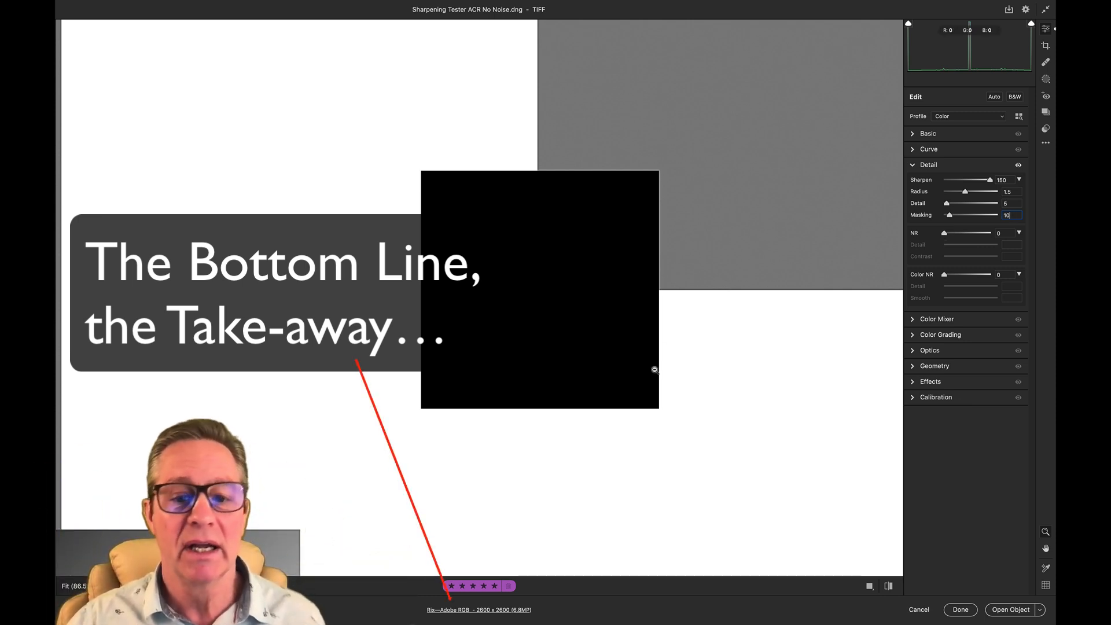
# - Review the workflow output settings, cancel the preferences, and check the sharpening Radius, Detail and Masking values
pyautogui.click(493, 611)
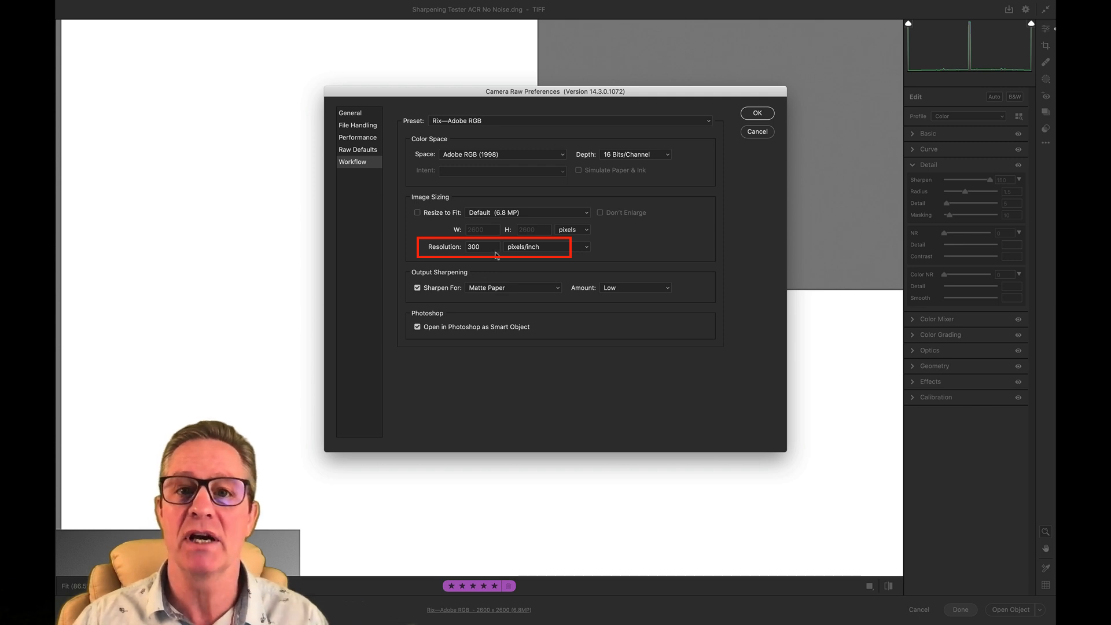
pyautogui.click(758, 132)
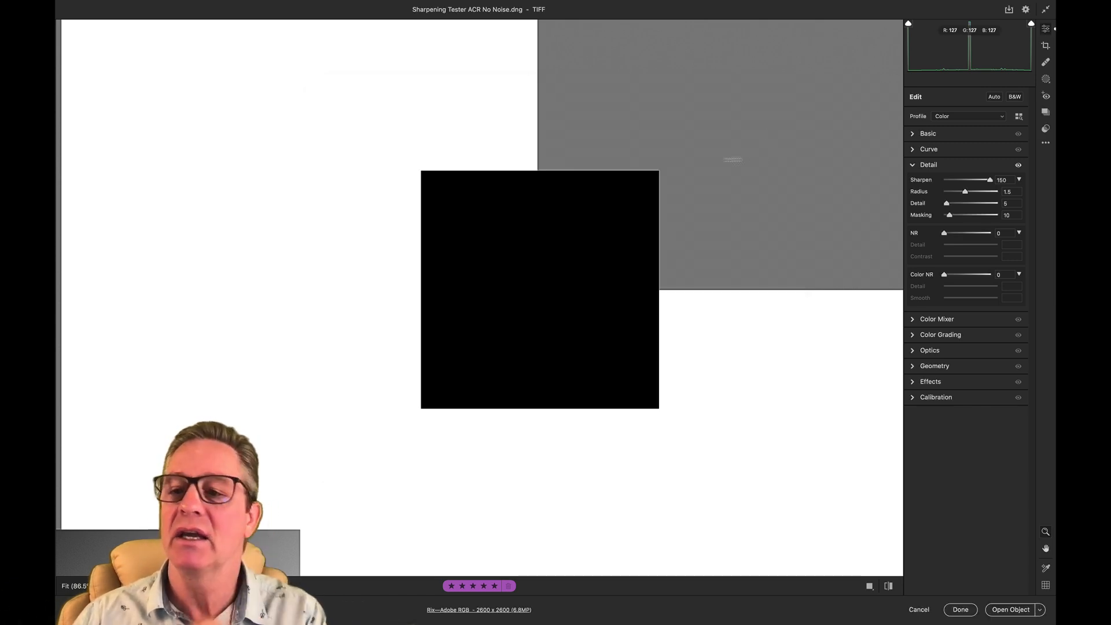
pyautogui.click(1007, 192)
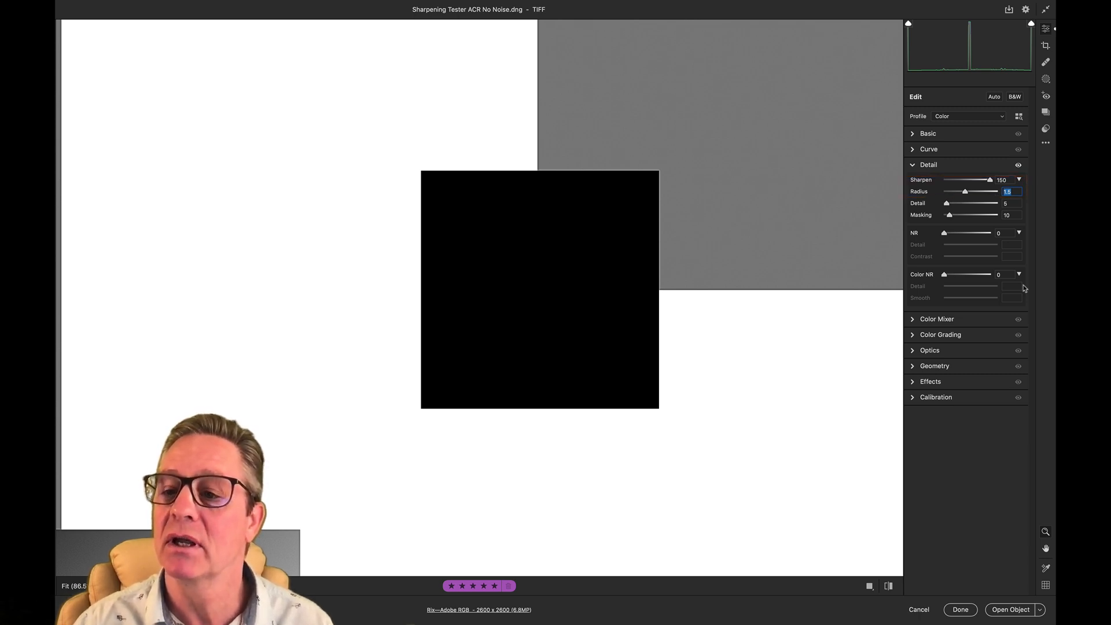
pyautogui.click(1015, 204)
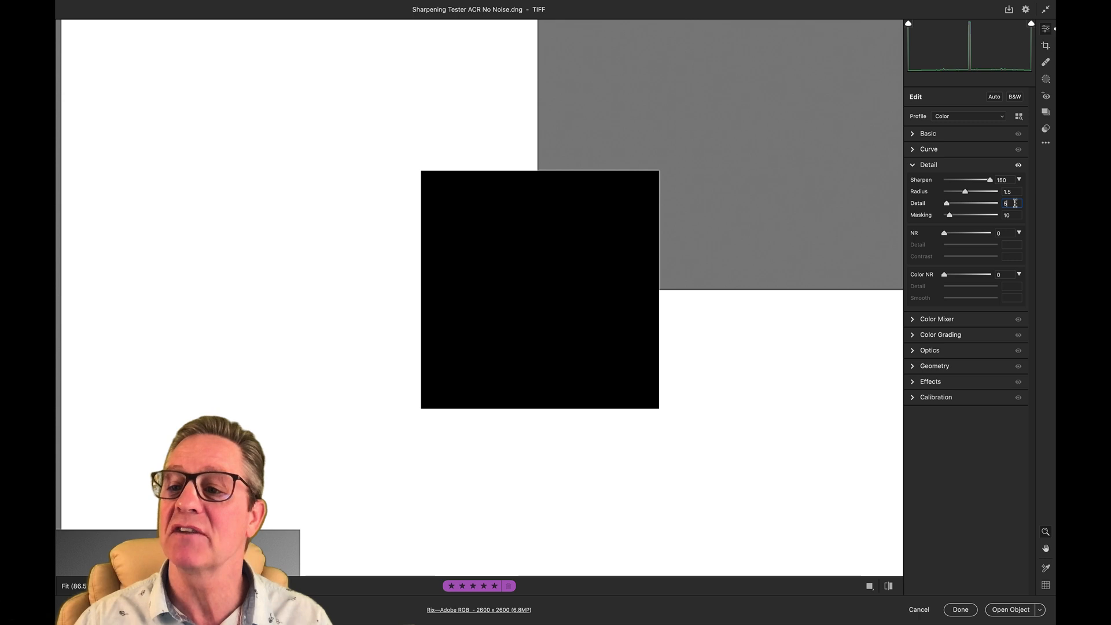
pyautogui.click(1016, 215)
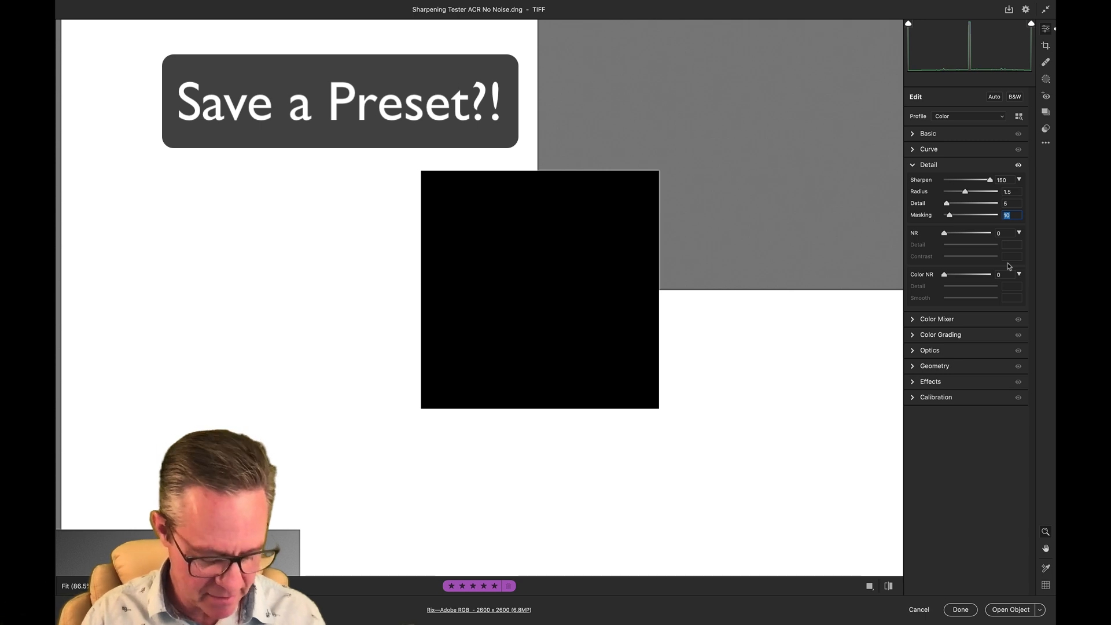
# - Start a new preset from the current settings and name it "Sharpen Correctly"
pyautogui.press('shift+super+p')
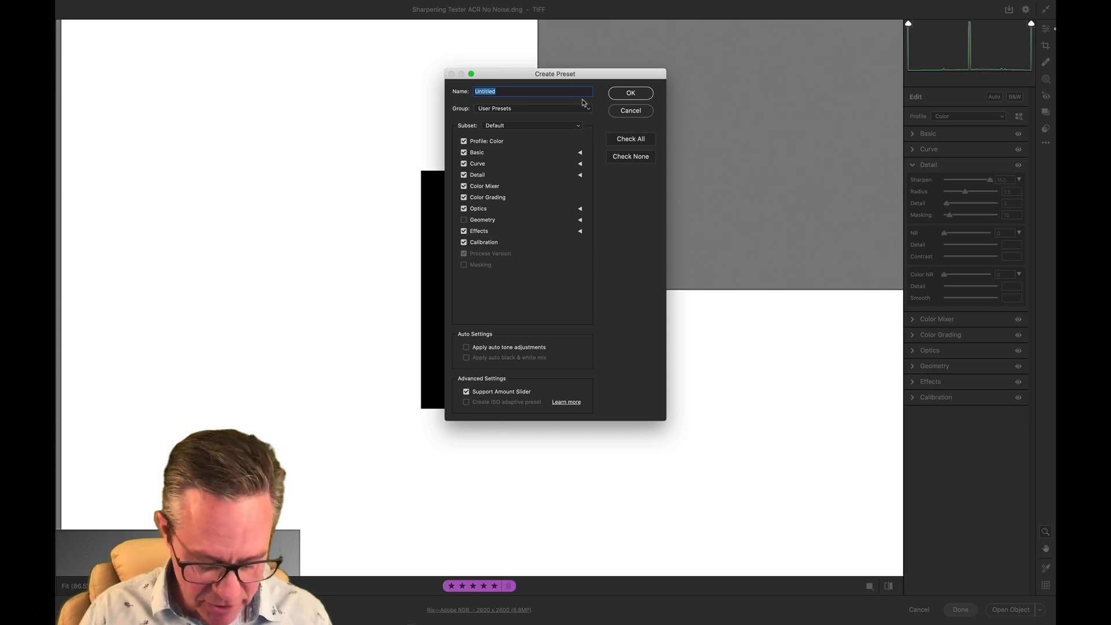
pyautogui.write('S')
pyautogui.press('BackSpace')
pyautogui.write('Shar')
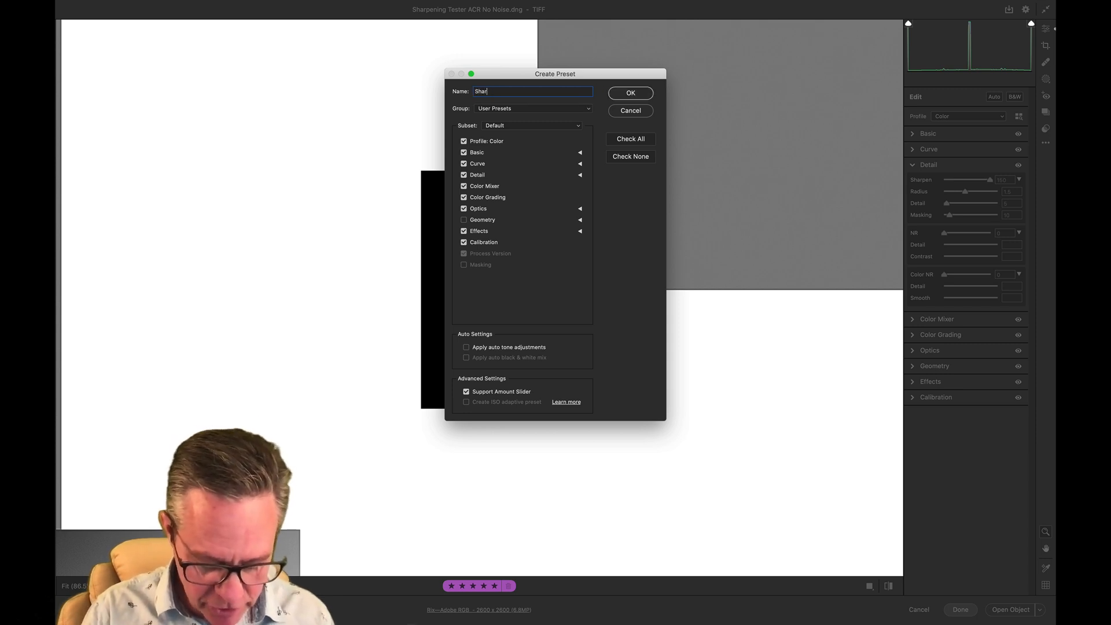
pyautogui.write('pen Co')
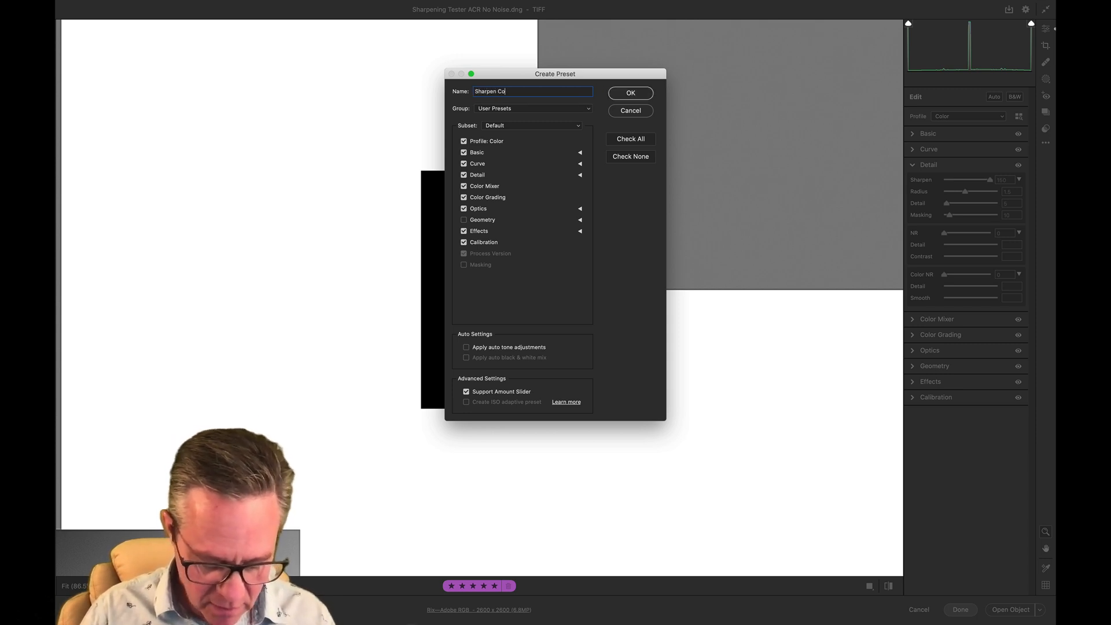
pyautogui.write('rrectly')
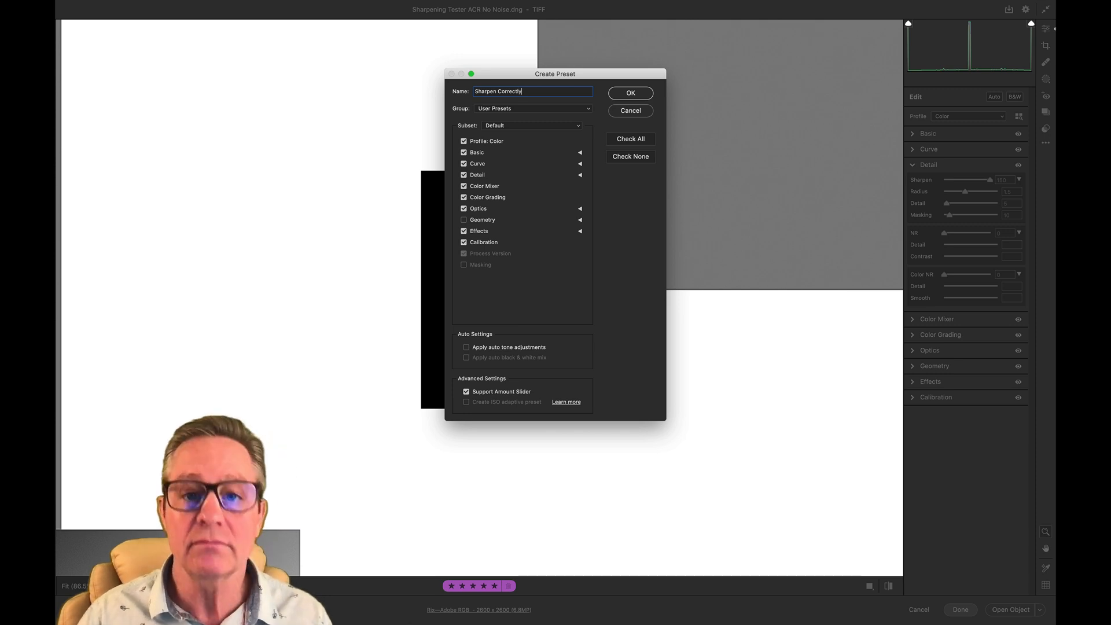
# - Exclude Profile, Basic, Curve, Color Mixer, Color Grading, Optics, Effects and Calibration from the preset
pyautogui.click(463, 142)
pyautogui.click(464, 153)
pyautogui.click(463, 164)
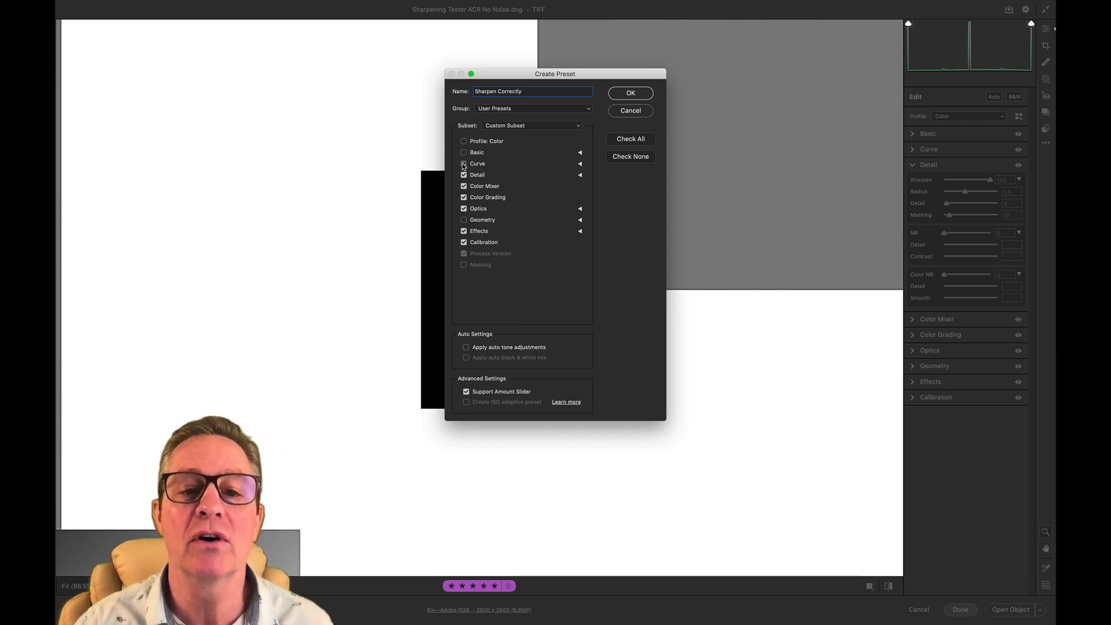
pyautogui.click(464, 187)
pyautogui.click(464, 197)
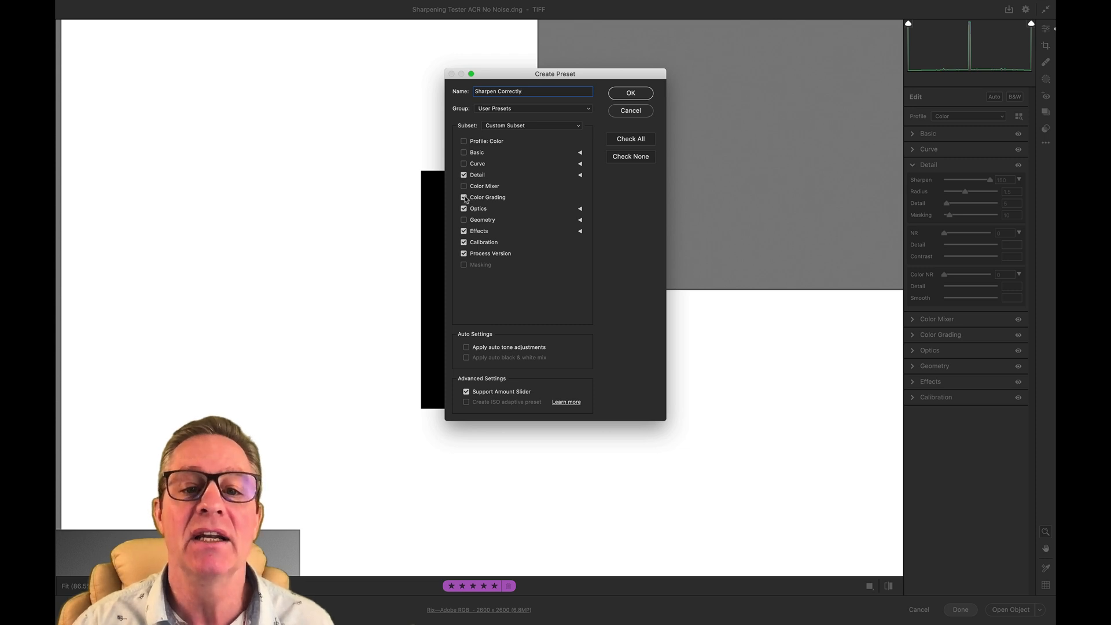
pyautogui.click(464, 209)
pyautogui.click(464, 231)
pyautogui.click(464, 242)
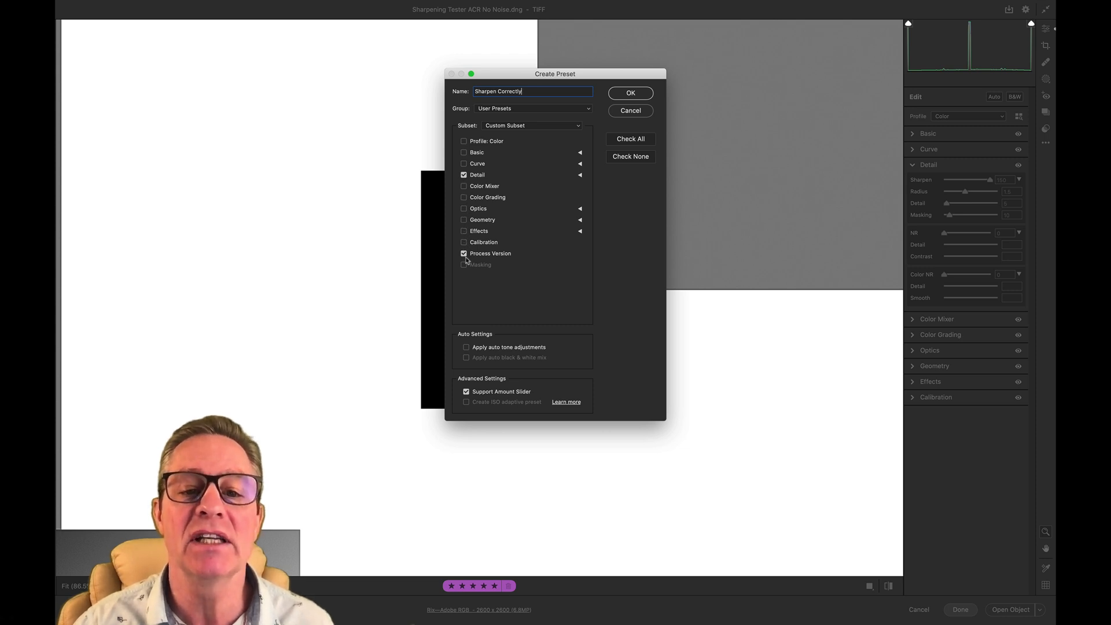
# - Limit the preset to Sharpening by excluding Luminance Noise Reduction, Color Noise Reduction and Process Version, and save it
pyautogui.click(580, 175)
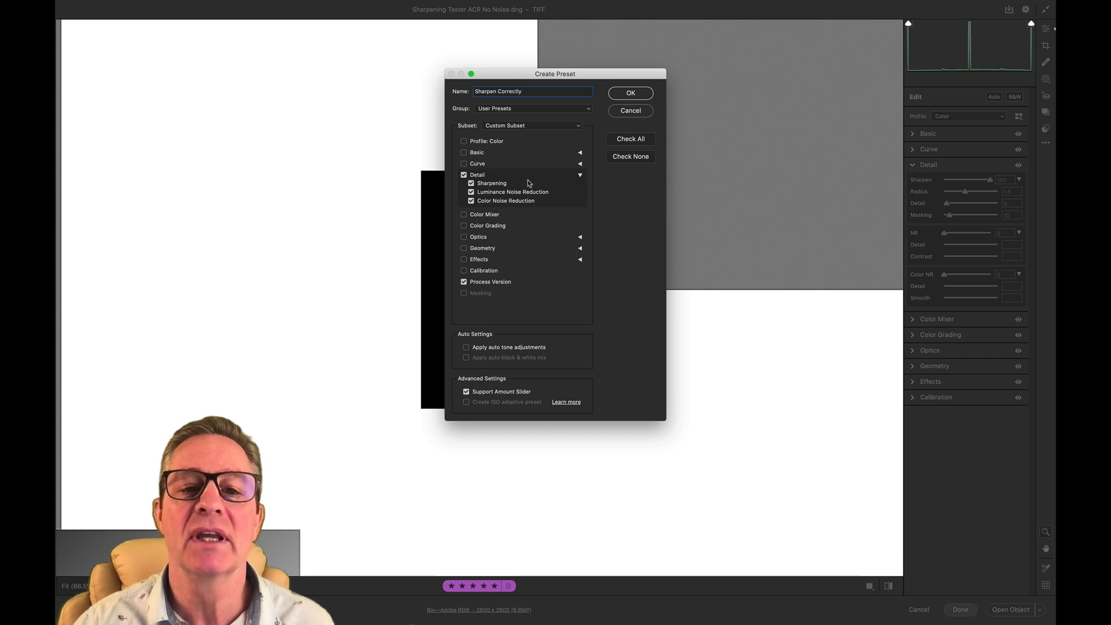
pyautogui.click(471, 192)
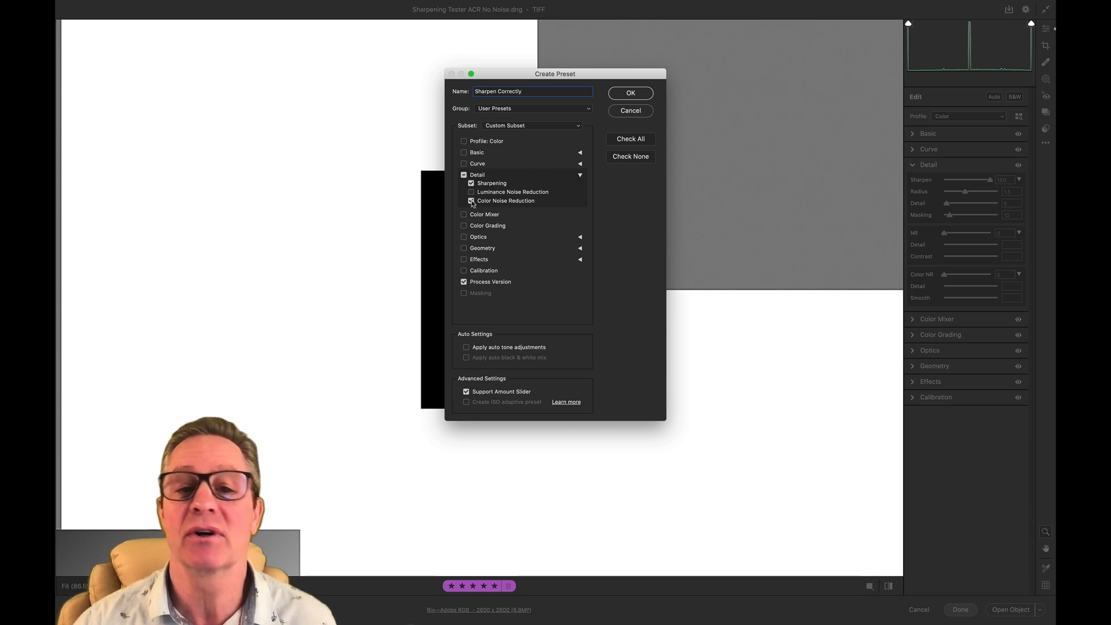
pyautogui.click(472, 201)
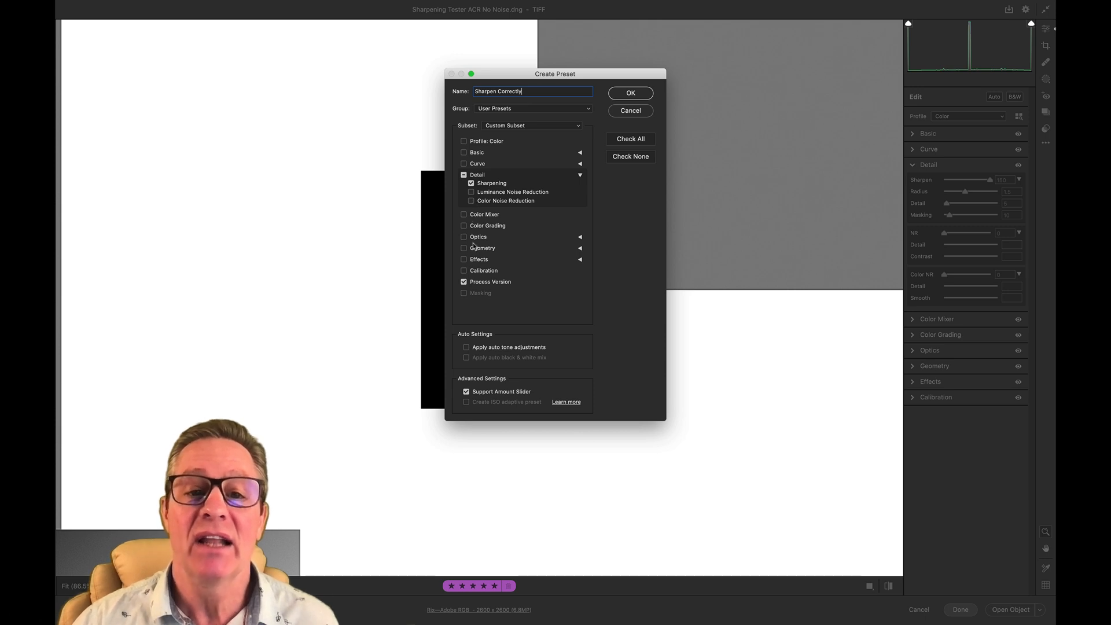
pyautogui.click(463, 282)
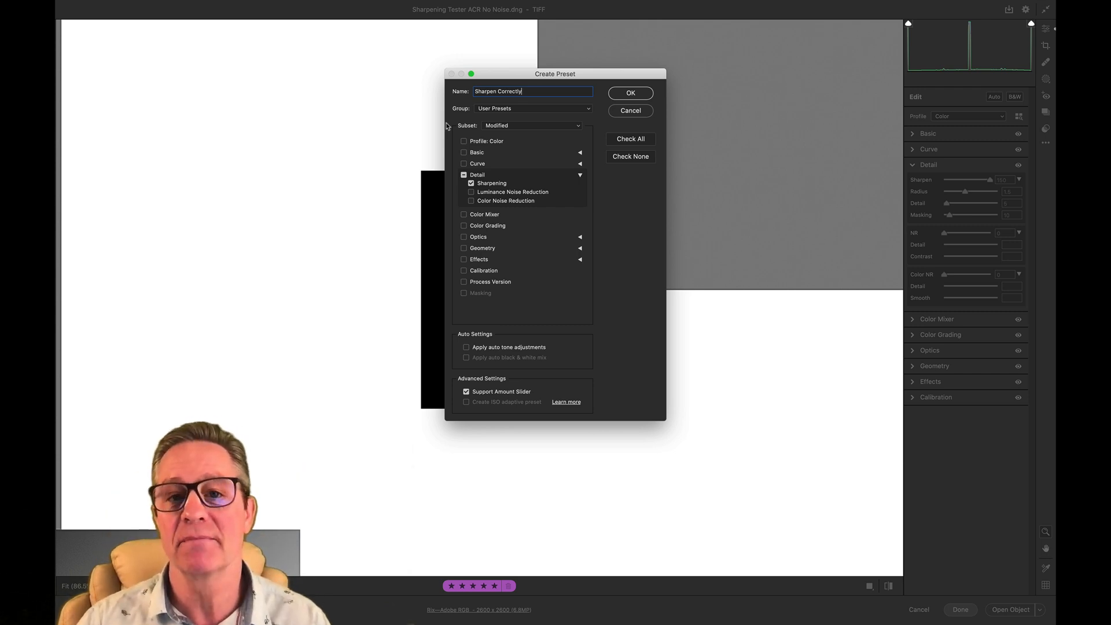
pyautogui.click(643, 95)
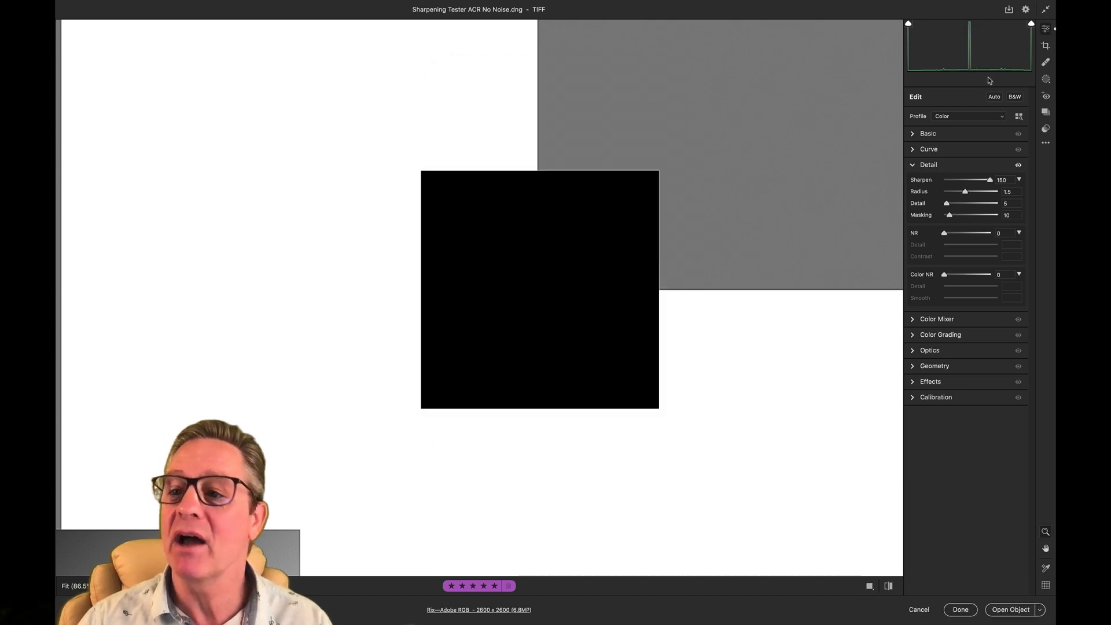
# - Find the Sharpen Correctly preset among the User Presets and mark it as a favorite
pyautogui.click(1047, 128)
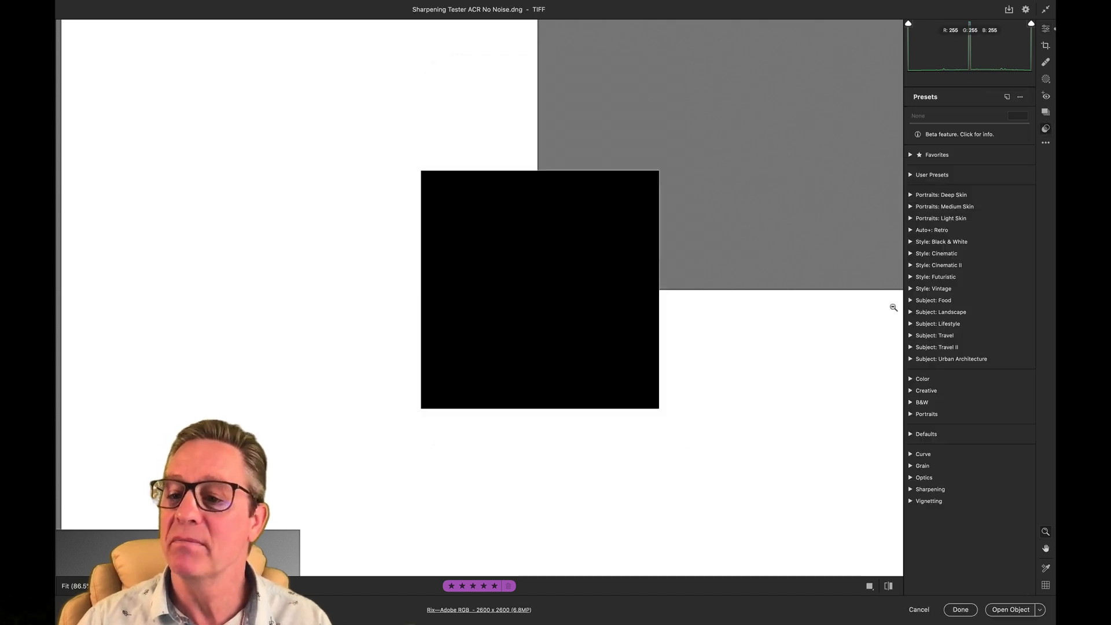
pyautogui.click(910, 175)
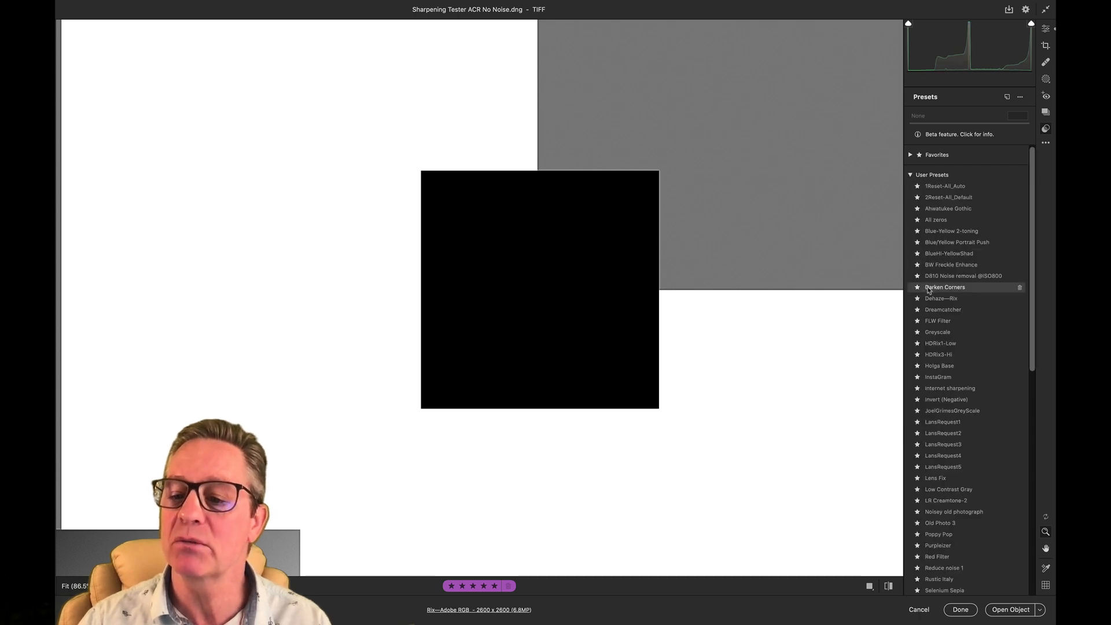
pyautogui.scroll(-5, 930, 289)
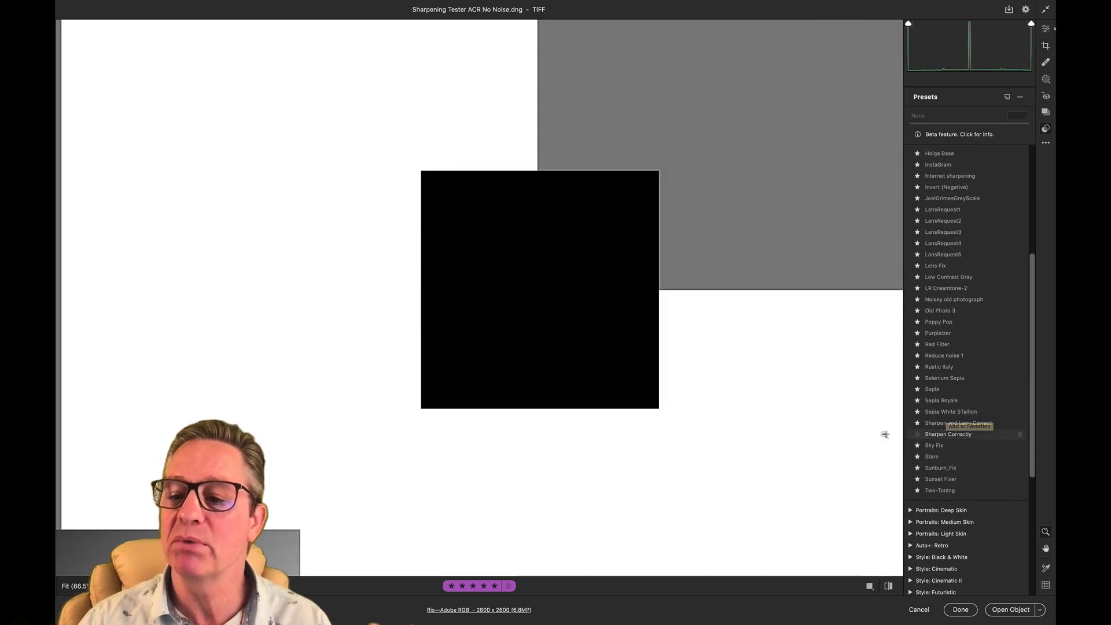
pyautogui.click(917, 435)
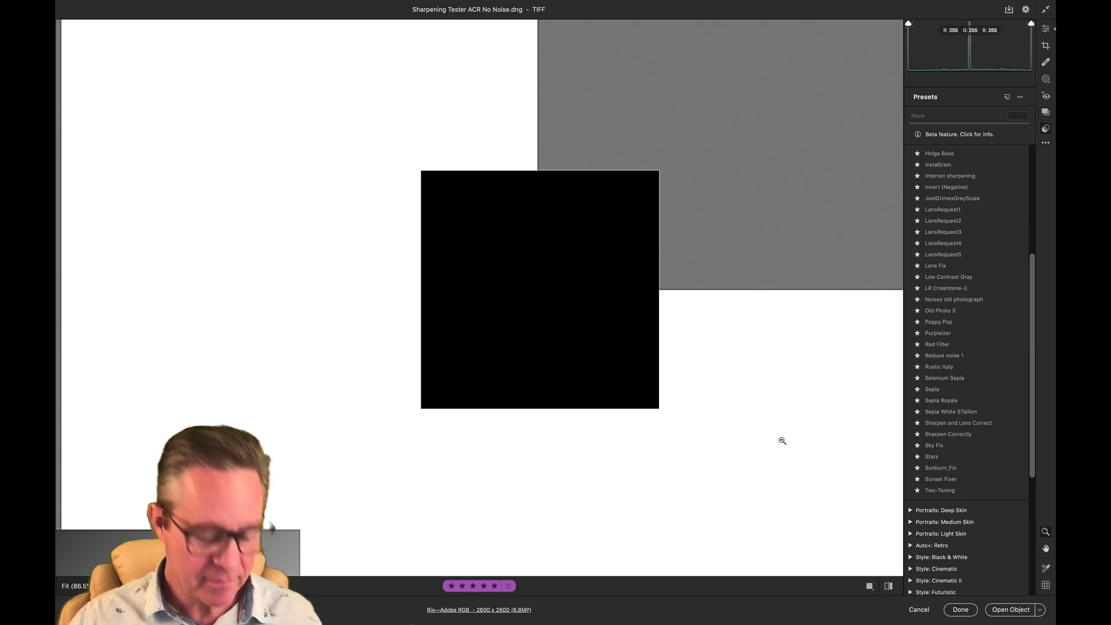
pyautogui.scroll(-10, 782, 441)
pyautogui.scroll(12, 782, 440)
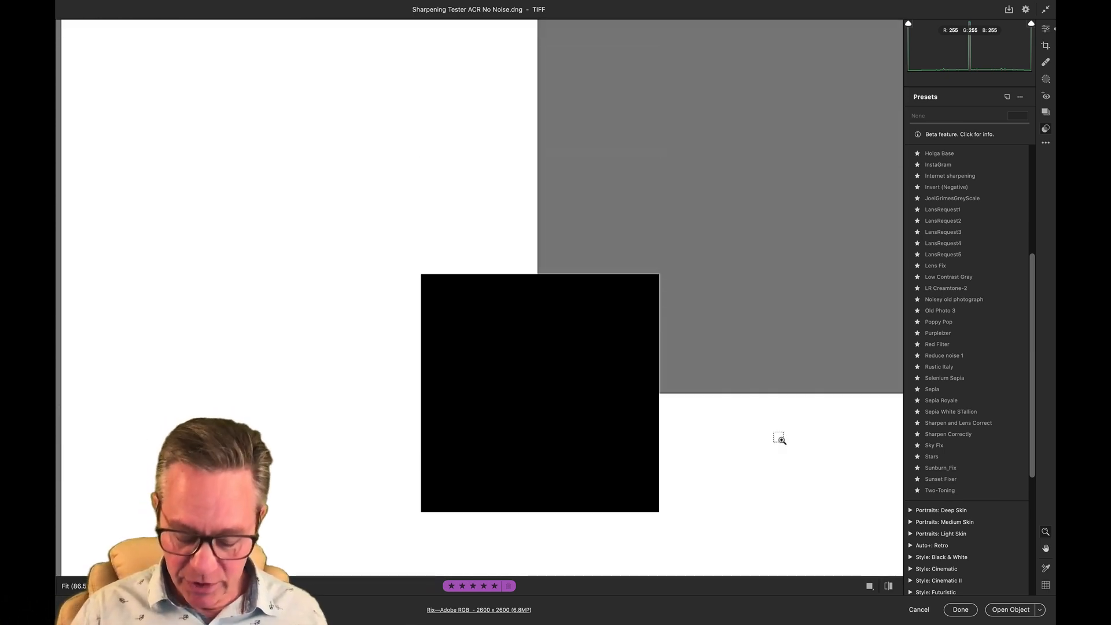
pyautogui.click(780, 438)
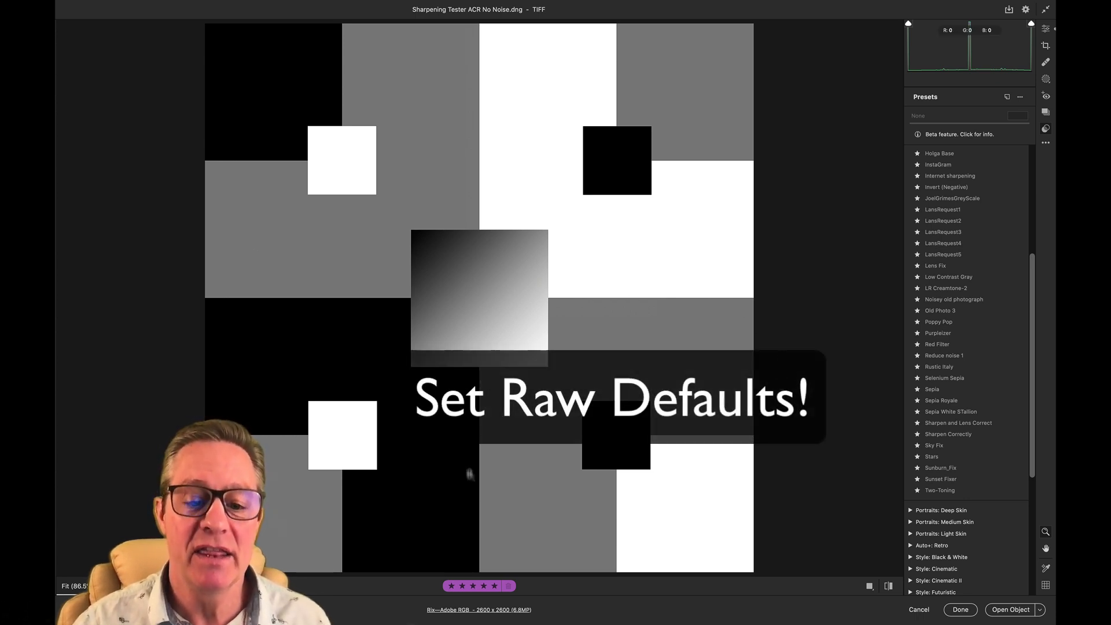
# - Choose the Sharpen Correctly user preset as the global raw default in the Camera Raw preferences, and close them without saving
pyautogui.click(464, 610)
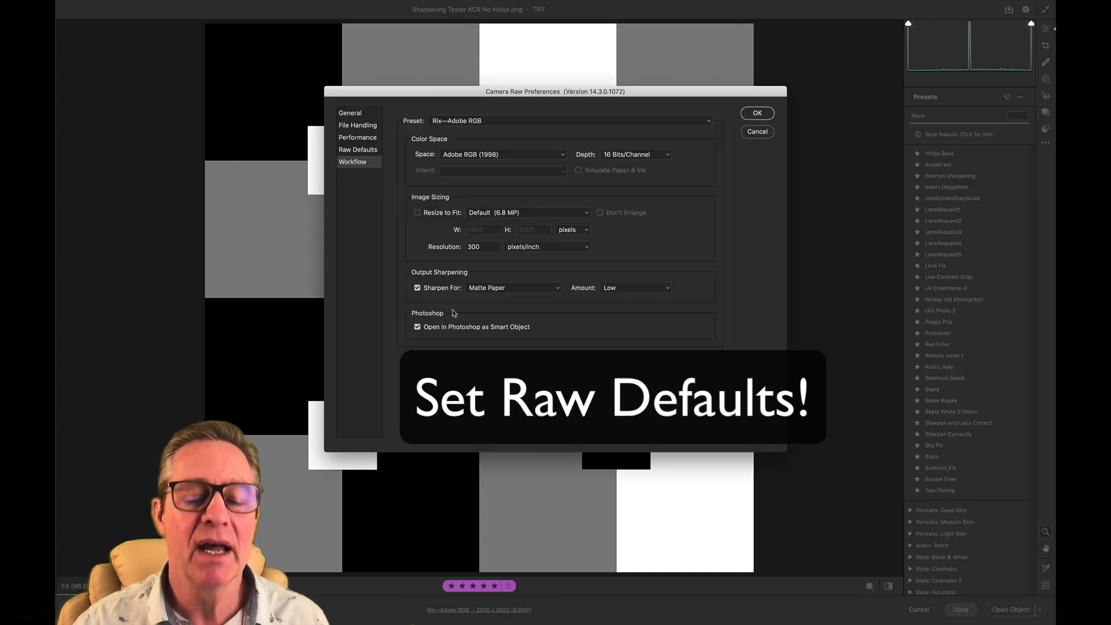
pyautogui.click(372, 151)
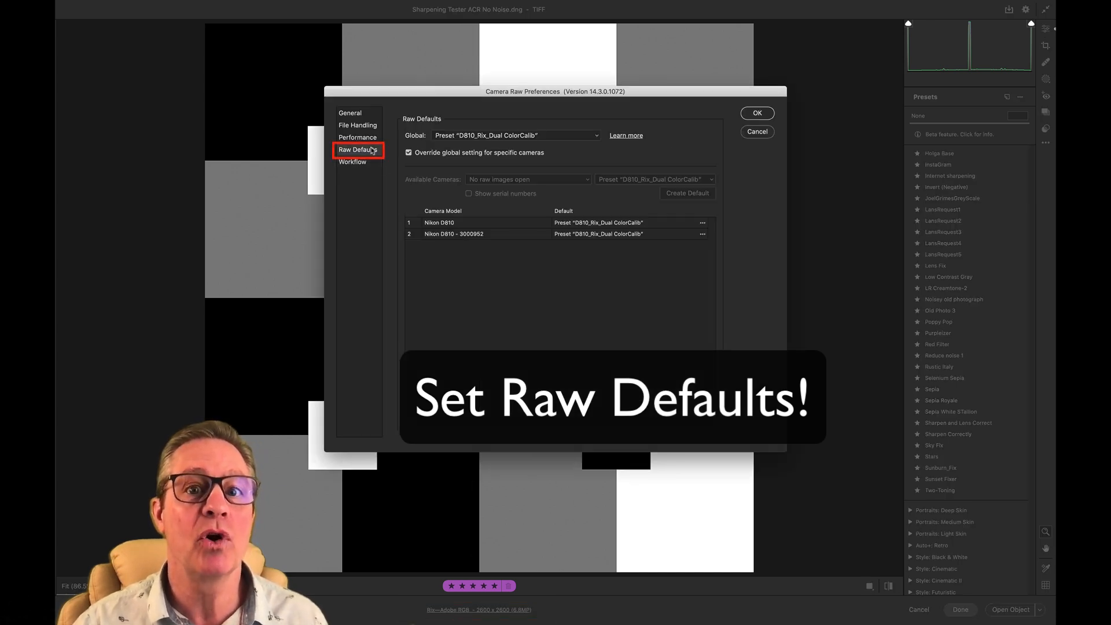
pyautogui.click(598, 137)
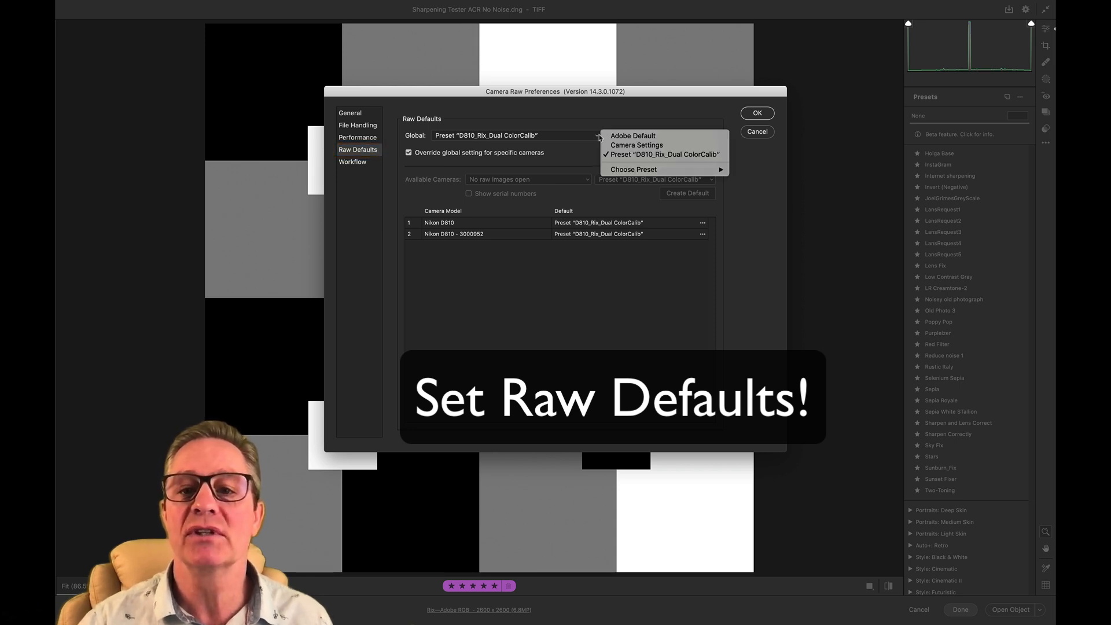
pyautogui.moveTo(609, 169)
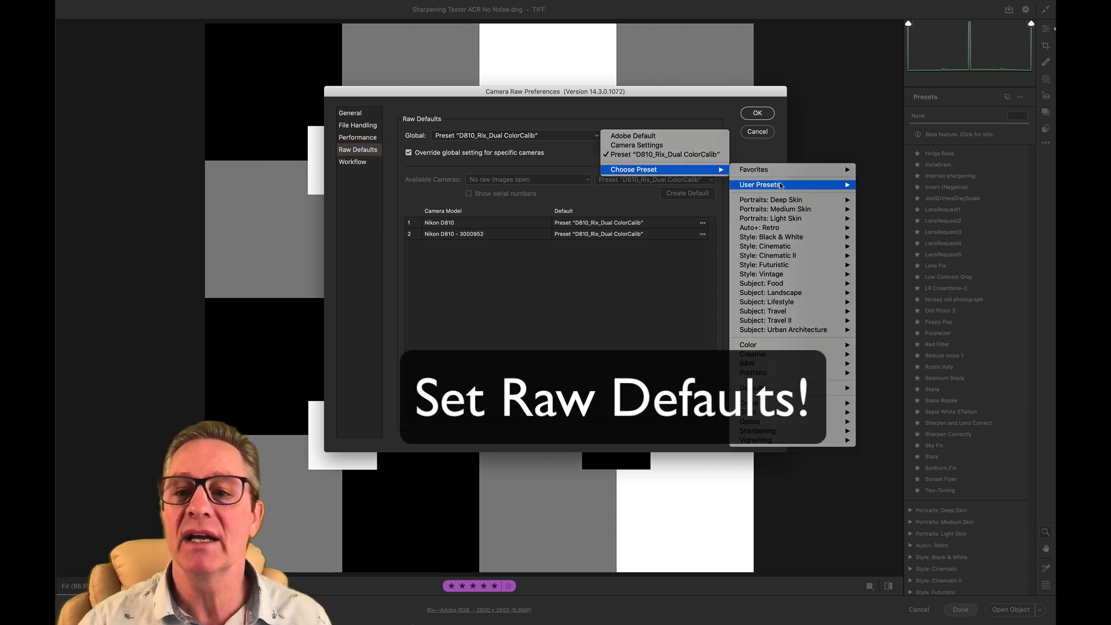
pyautogui.moveTo(780, 185)
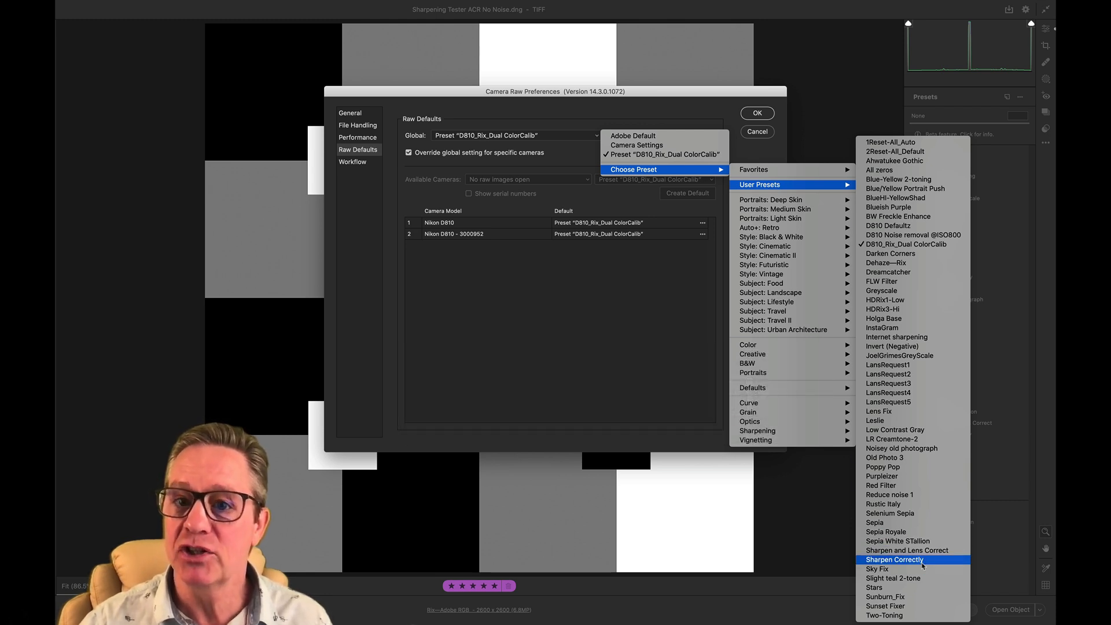
pyautogui.click(923, 560)
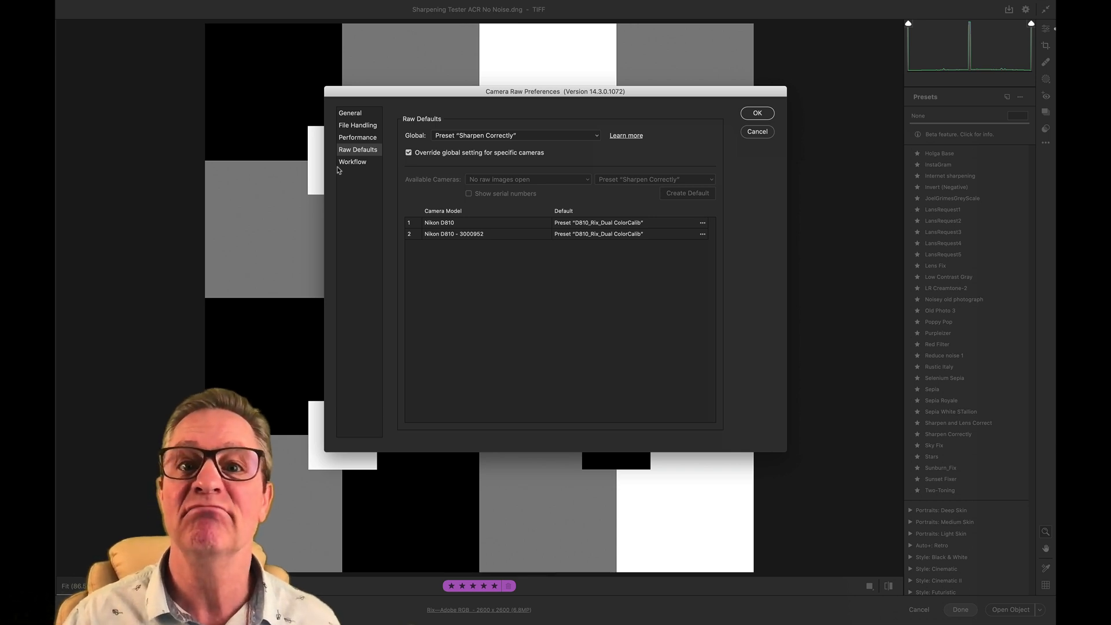
pyautogui.click(757, 131)
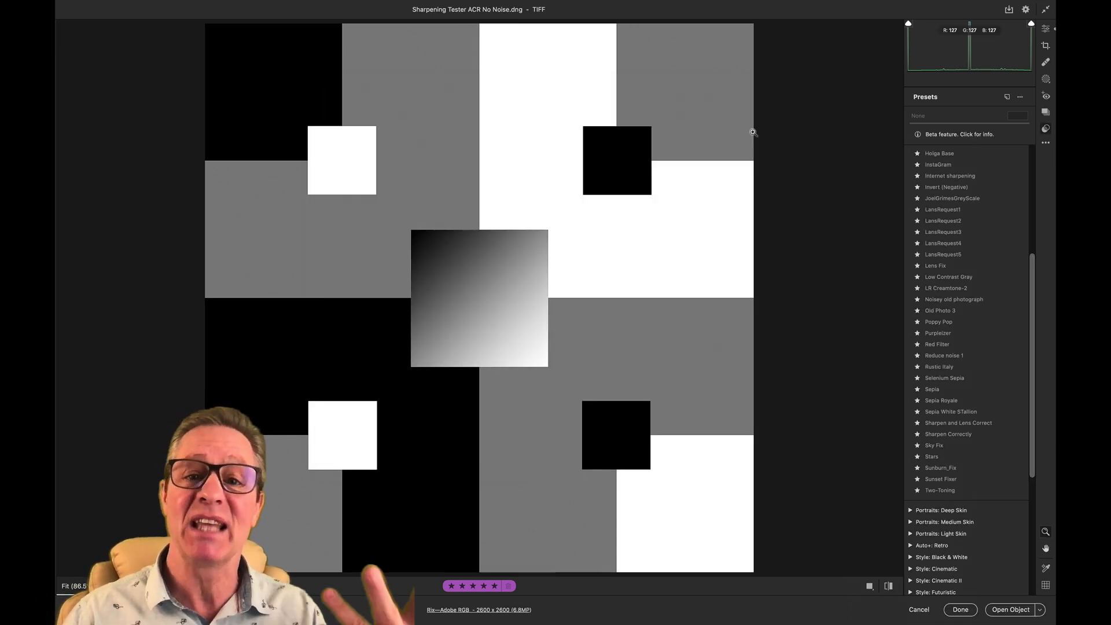
# - Return to the Edit settings and collapse the Basic section, leaving the Detail section open
pyautogui.click(873, 249)
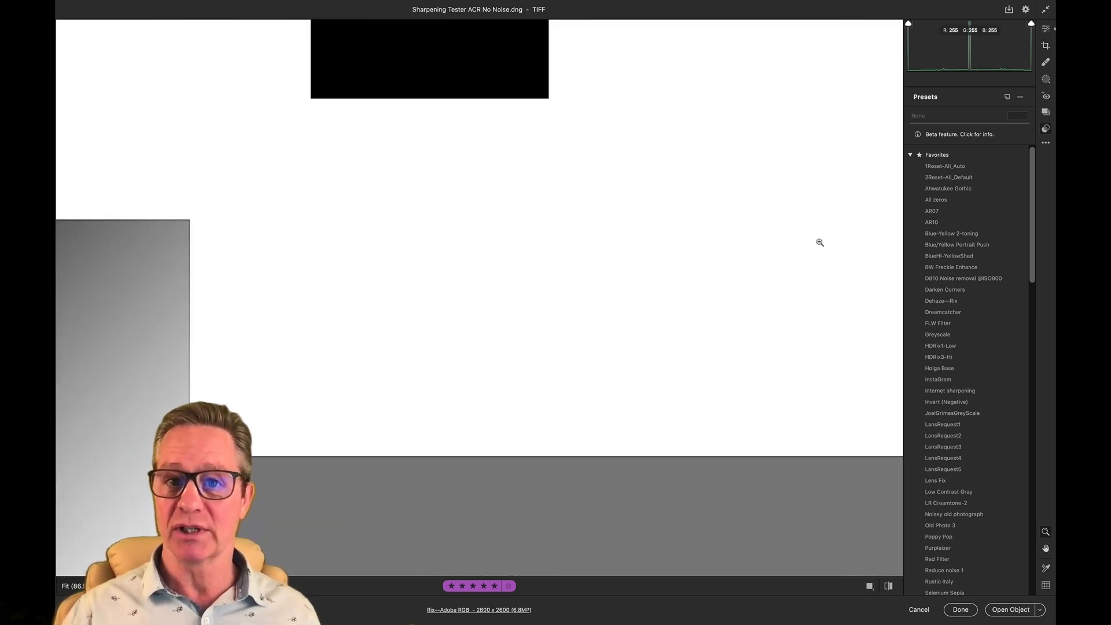
pyautogui.click(750, 262)
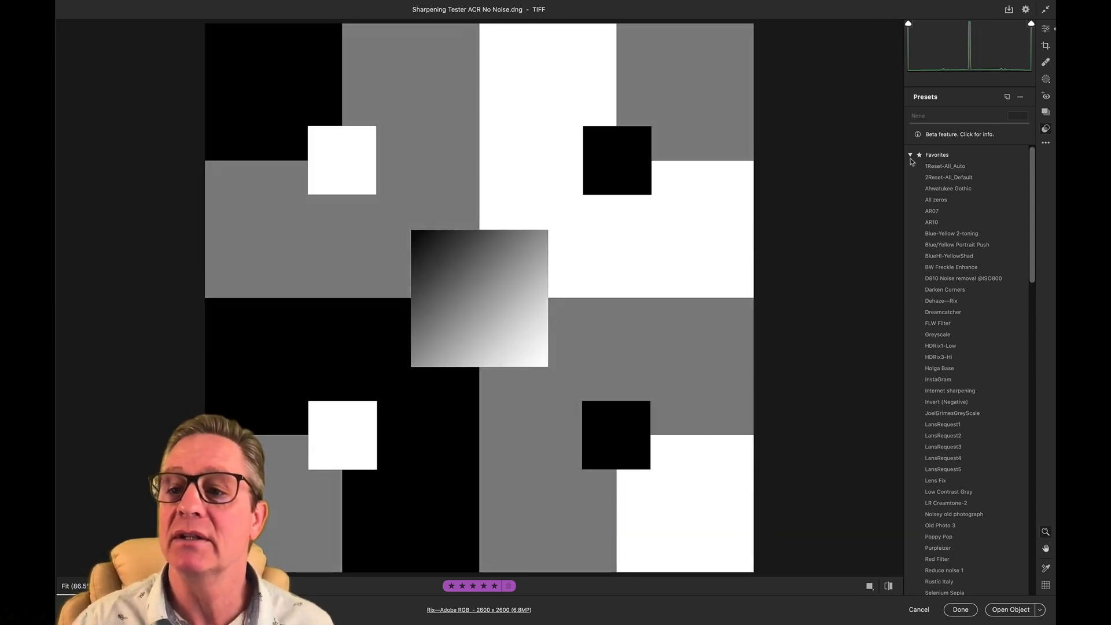
pyautogui.press('e')
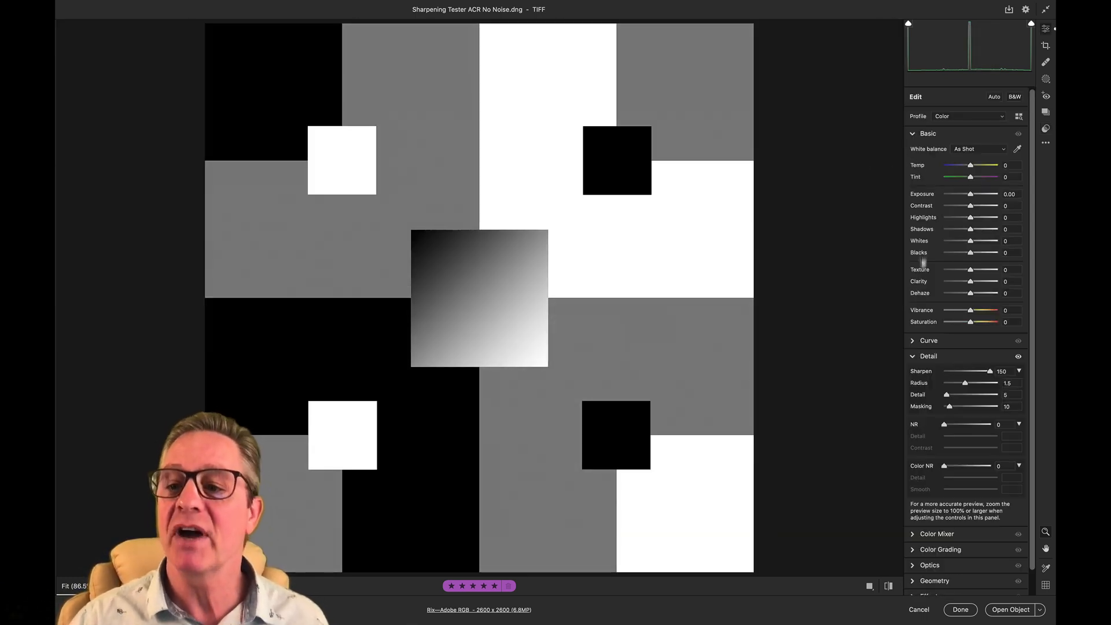
pyautogui.click(913, 135)
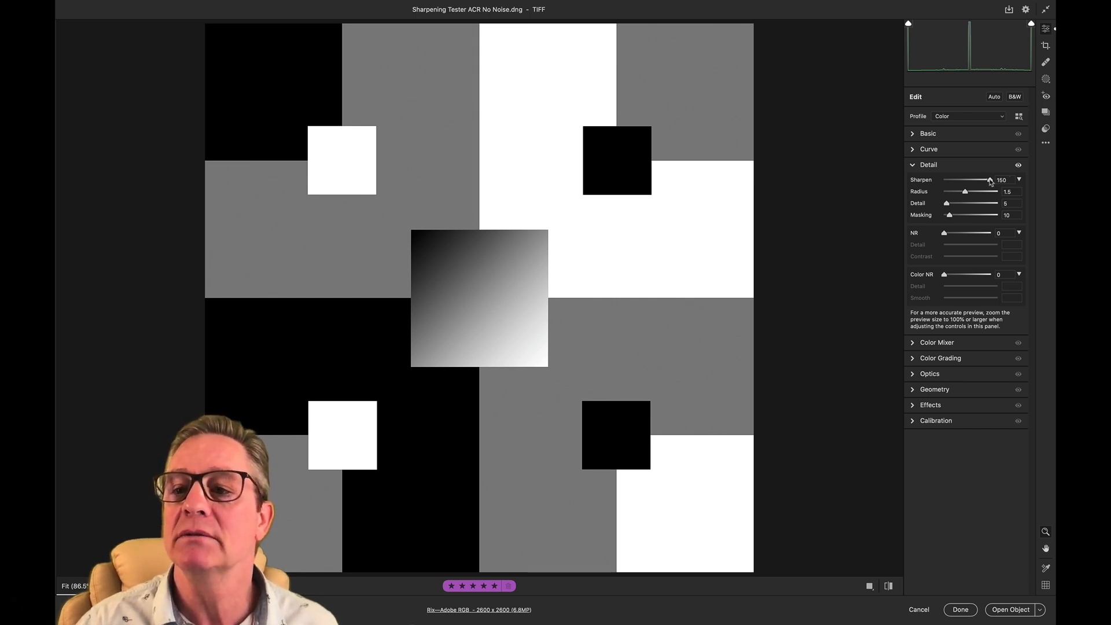
# - Preview the sharpening Radius as a grayscale edge view of the noise-free test image, and lower sharpening Detail to 0
pyautogui.moveTo(990, 180)
pyautogui.mouseDown()
pyautogui.moveTo(945, 181)
pyautogui.moveTo(998, 179)
pyautogui.mouseUp()
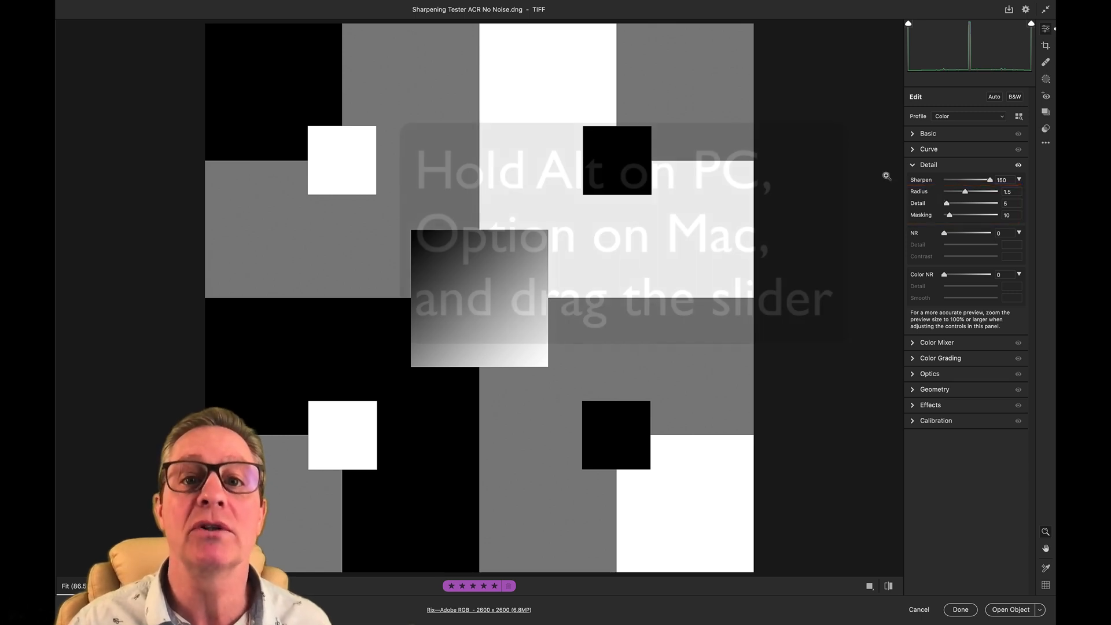
pyautogui.press('alt')
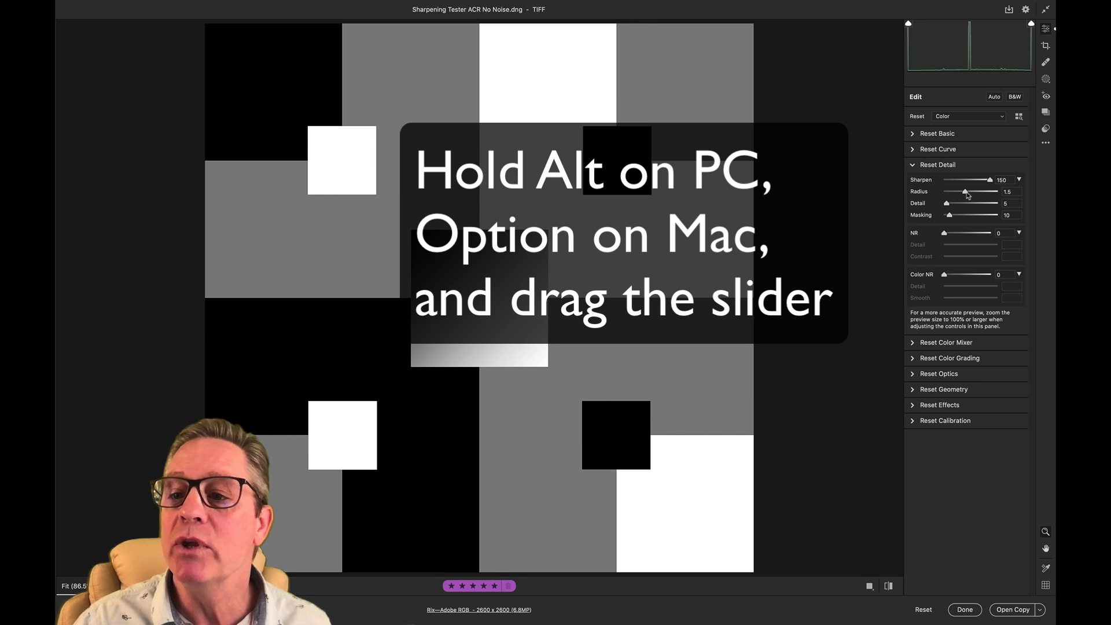
pyautogui.keyDown('alt'); pyautogui.click(965, 192); pyautogui.keyUp('alt')
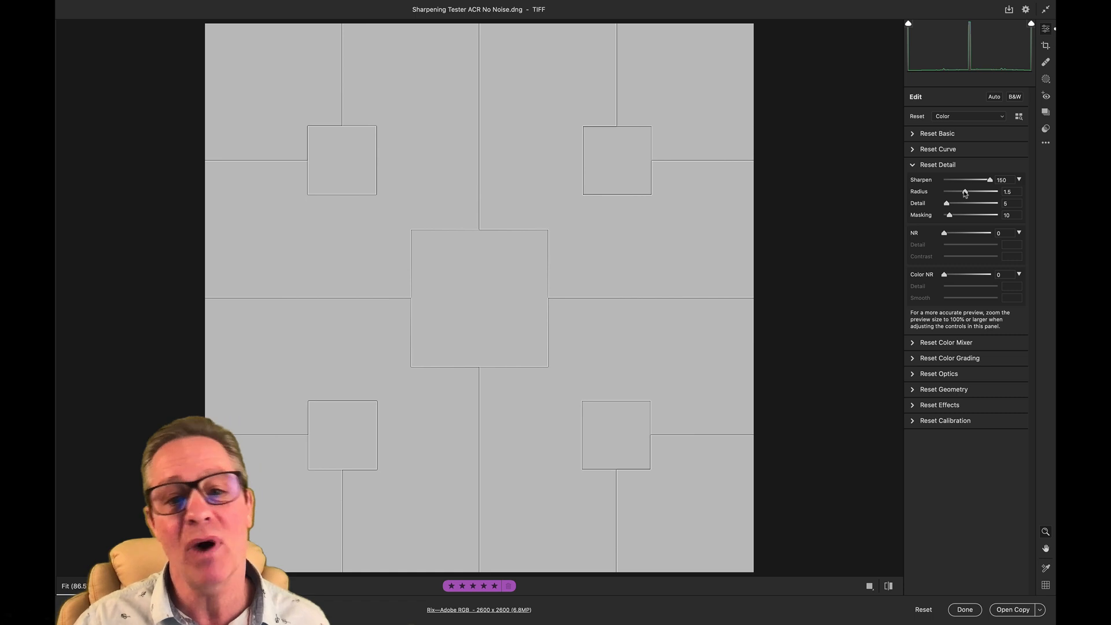
pyautogui.moveTo(966, 193); pyautogui.dragTo(888, 217)
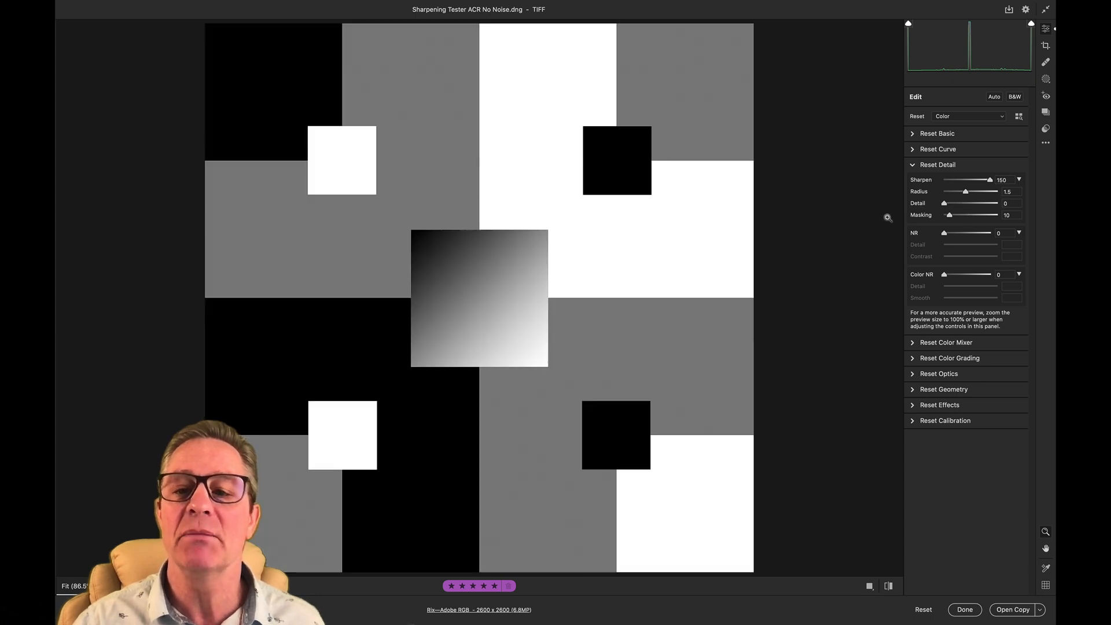
# - Preview the sharpening mask while lowering Masking to 0, and close the noise-free test image without saving
pyautogui.keyDown('alt'); pyautogui.click(950, 217); pyautogui.keyUp('alt')
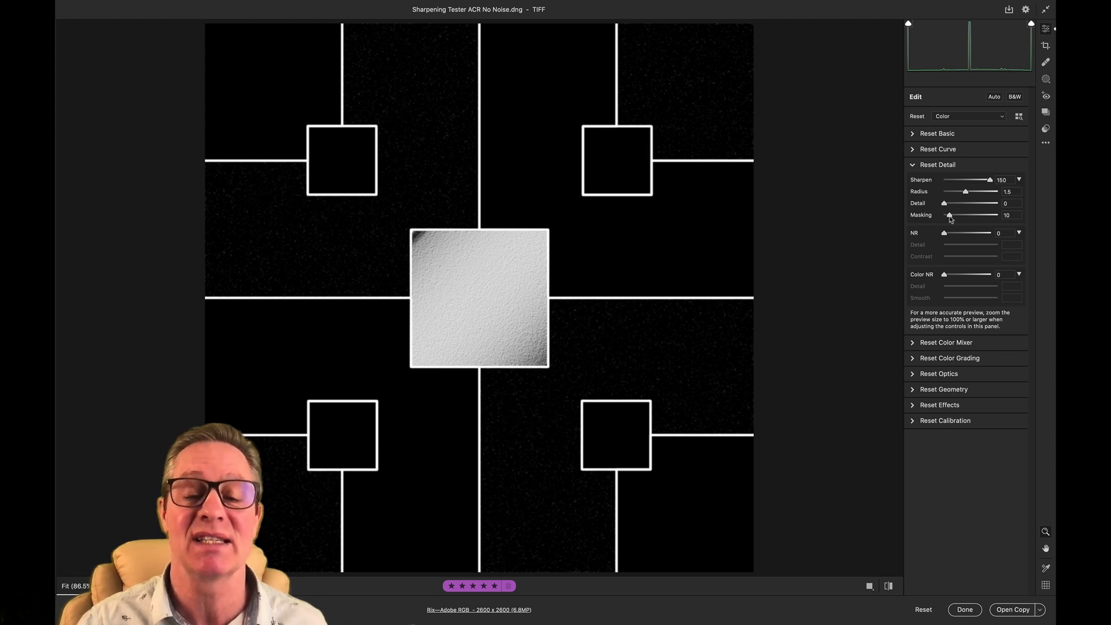
pyautogui.moveTo(951, 218)
pyautogui.mouseDown()
pyautogui.moveTo(973, 219)
pyautogui.moveTo(947, 225)
pyautogui.mouseUp()
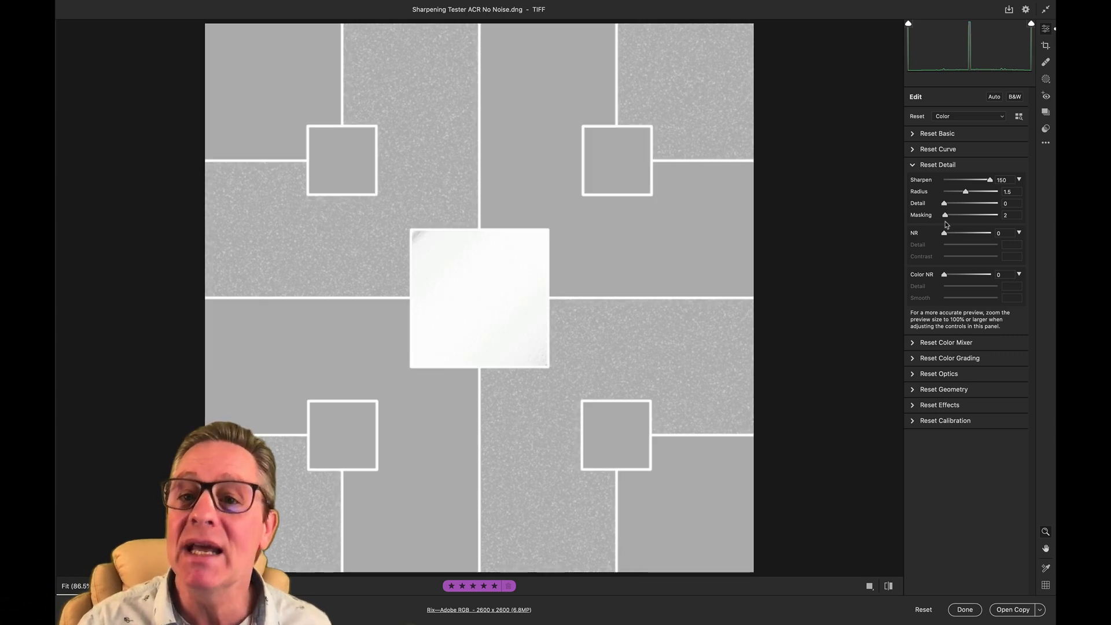
pyautogui.moveTo(947, 225); pyautogui.dragTo(902, 242)
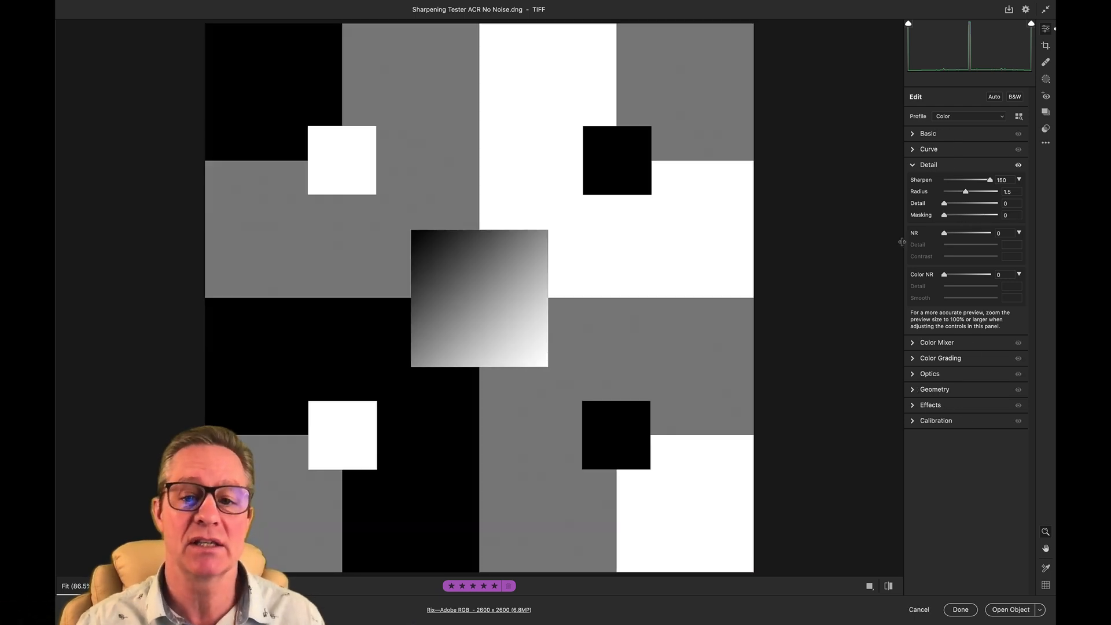
pyautogui.click(916, 608)
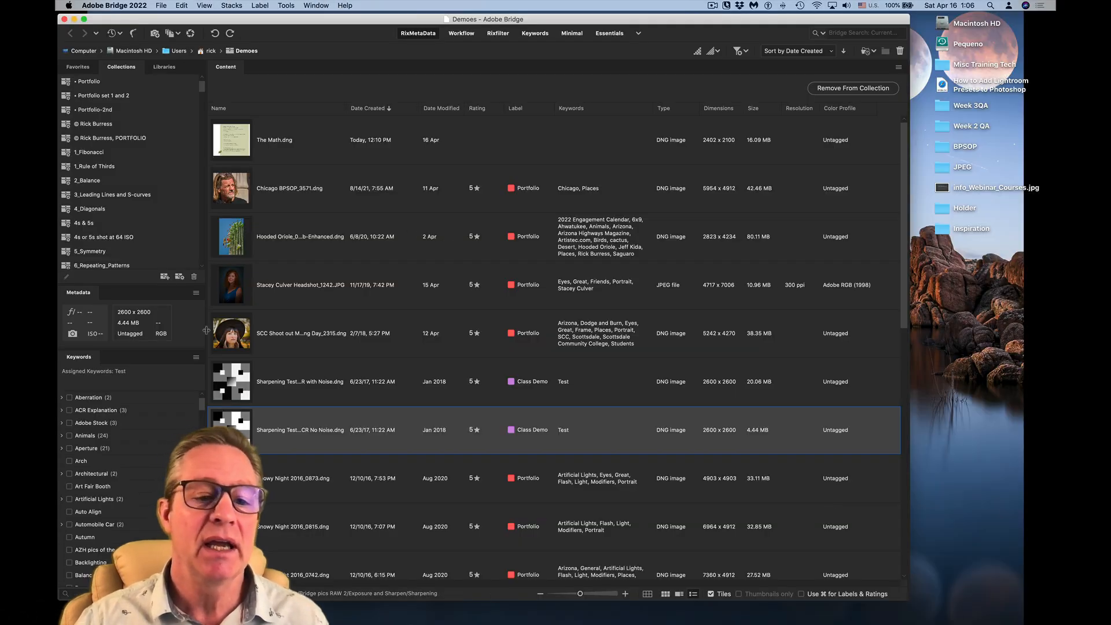
# - Open Sharpening Tester ACR with Noise.dng from Bridge in Camera Raw and raise Sharpen to 150
pyautogui.click(223, 383)
pyautogui.press('super+r')
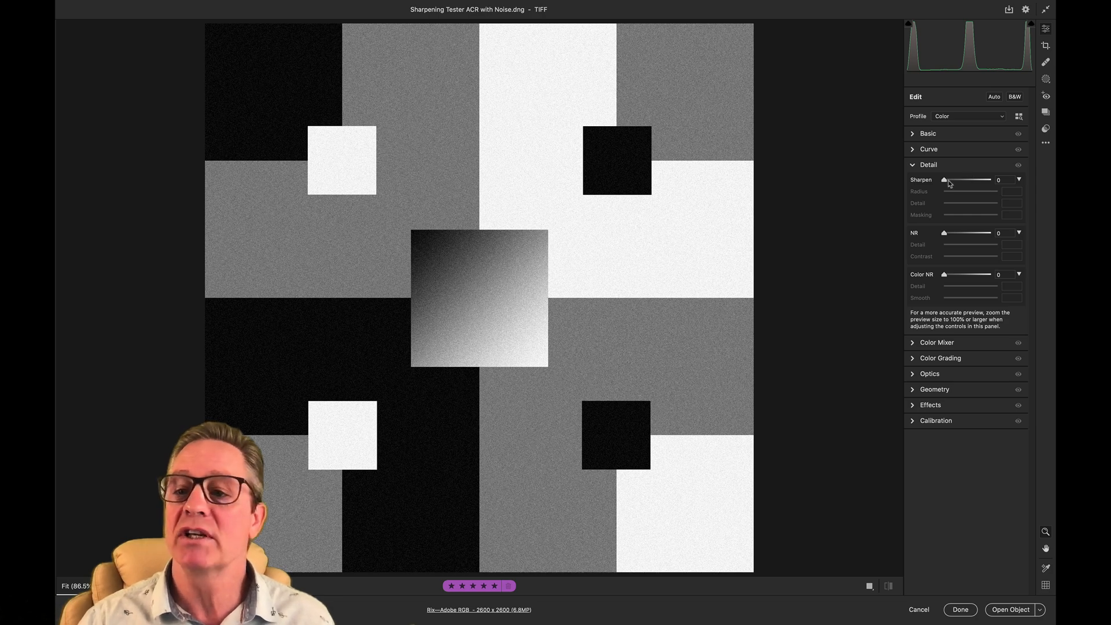
pyautogui.moveTo(945, 180); pyautogui.dragTo(1006, 177)
# - Raise Radius to 3.0 and sharpening Detail to 100 while viewing their grayscale previews on the noisy test image
pyautogui.press('alt')
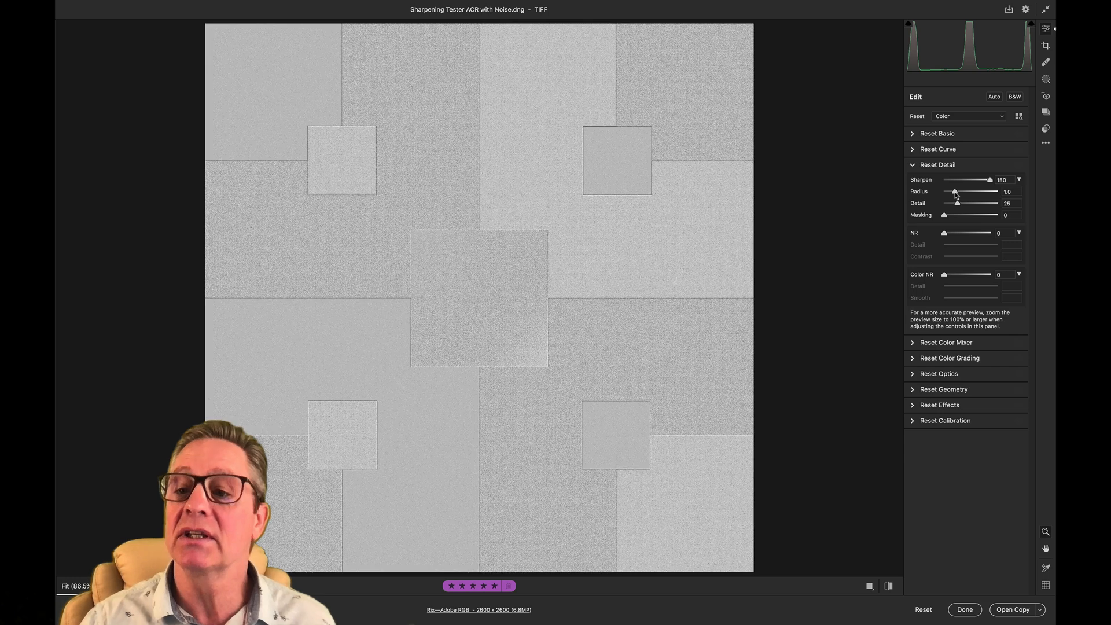
pyautogui.moveTo(956, 193); pyautogui.dragTo(1015, 197)
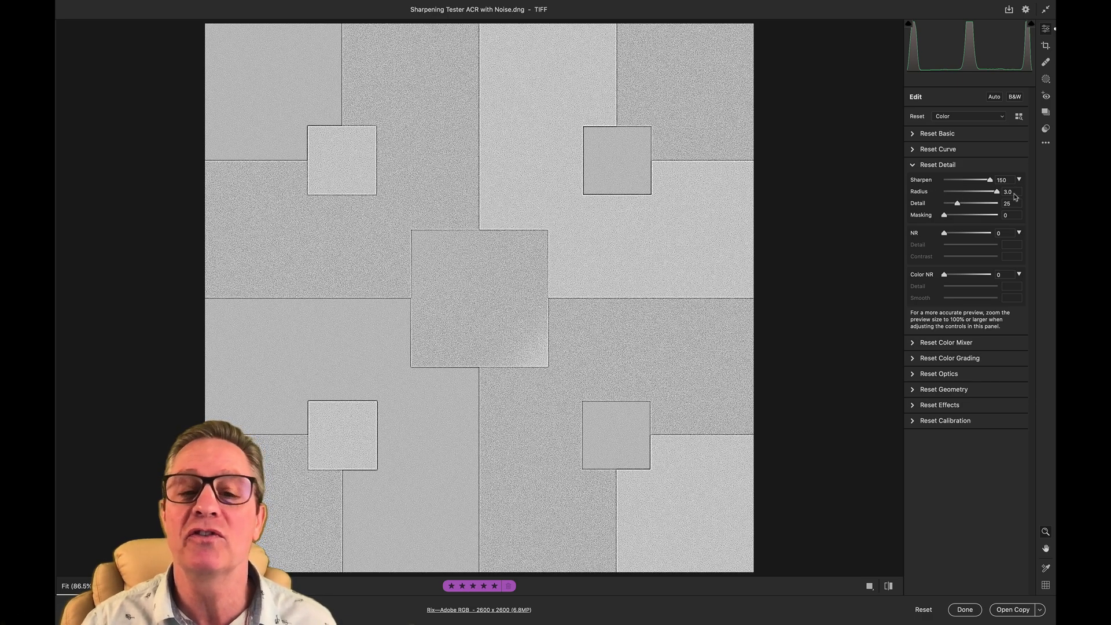
pyautogui.moveTo(1016, 197)
pyautogui.mouseDown()
pyautogui.moveTo(931, 209)
pyautogui.moveTo(1029, 209)
pyautogui.mouseUp()
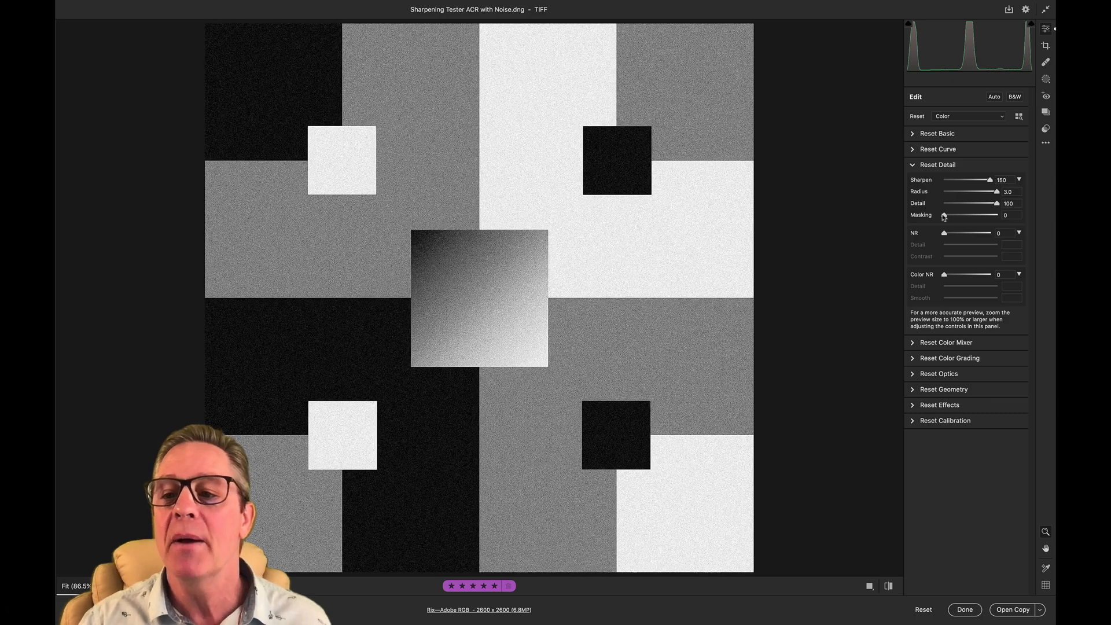
# - Preview the sharpening mask with Masking raised to 69 and 100, return it to 0, and close the noisy image without saving
pyautogui.keyDown('alt'); pyautogui.click(945, 216); pyautogui.keyUp('alt')
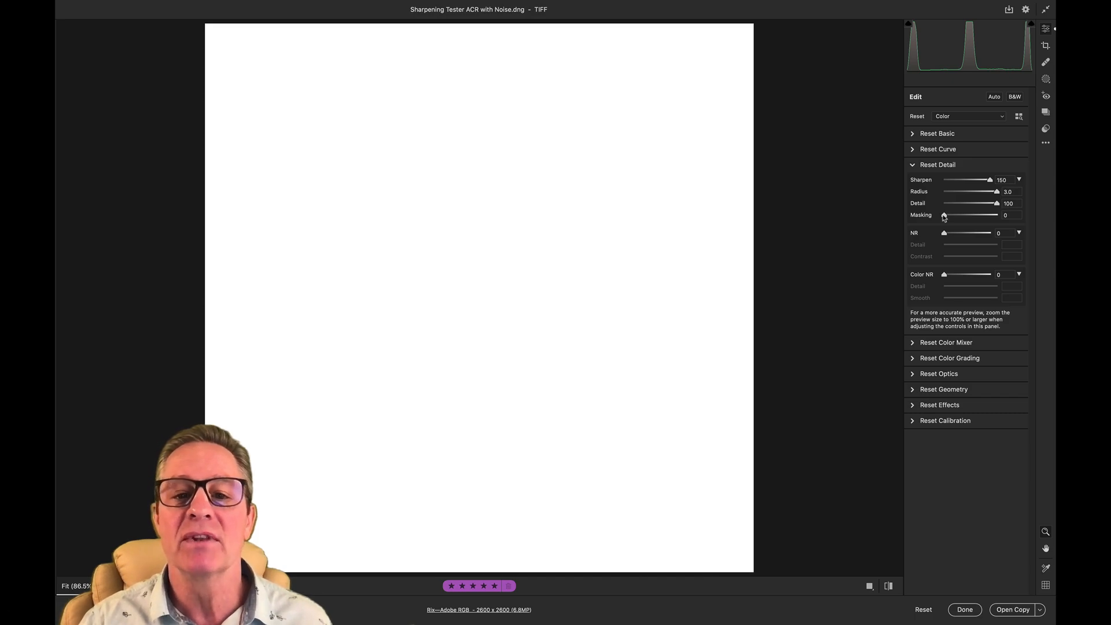
pyautogui.moveTo(945, 217); pyautogui.dragTo(982, 218)
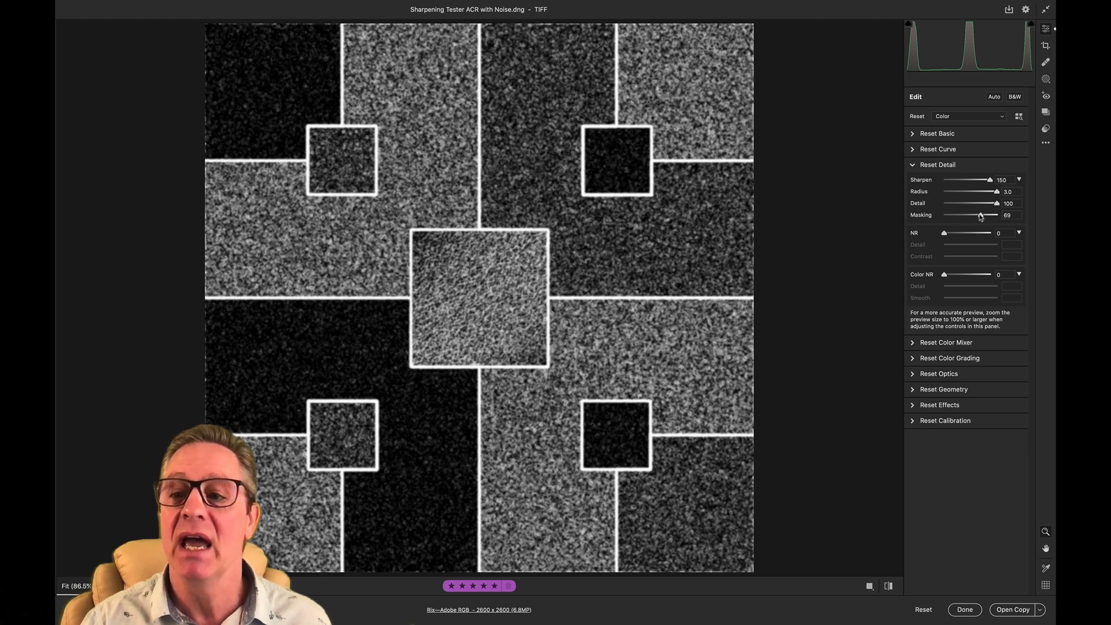
pyautogui.moveTo(981, 217); pyautogui.dragTo(1010, 218)
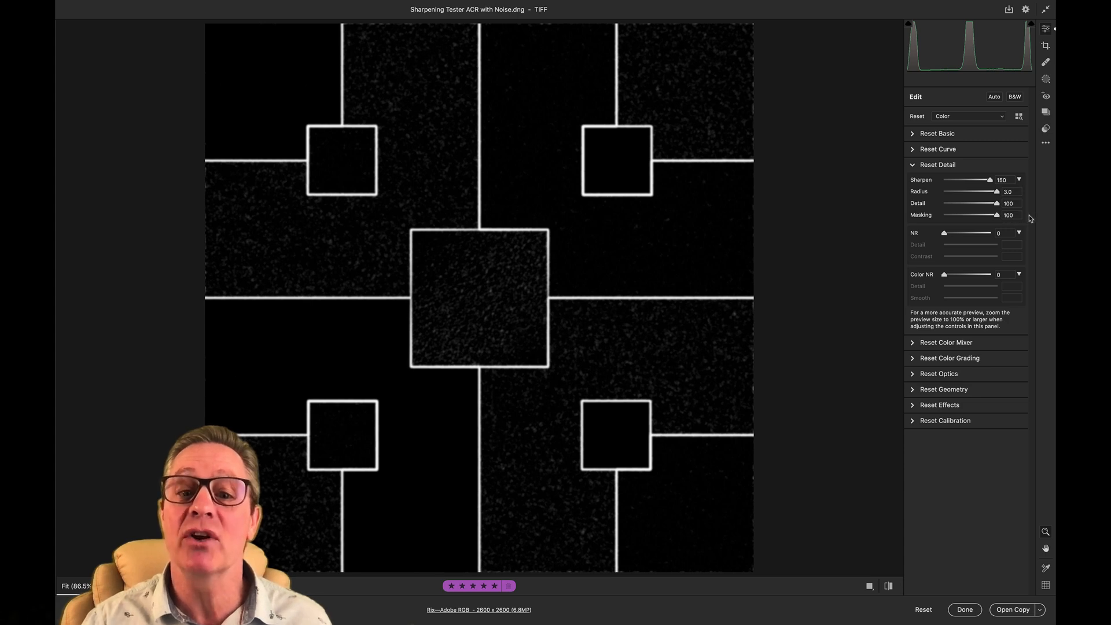
pyautogui.moveTo(1030, 216); pyautogui.dragTo(899, 223)
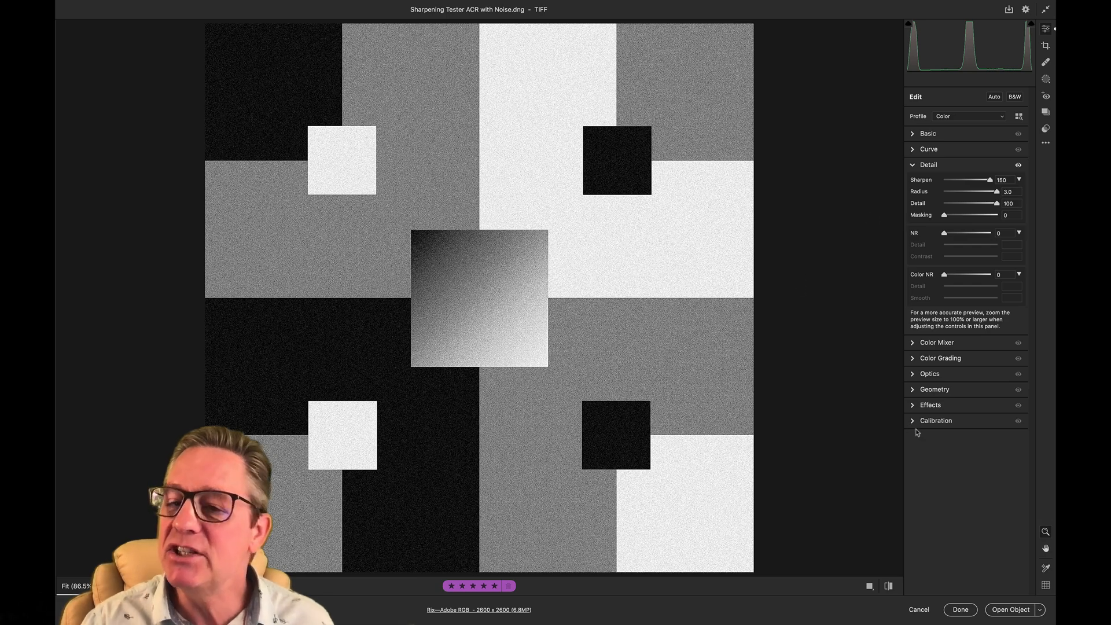
pyautogui.click(916, 610)
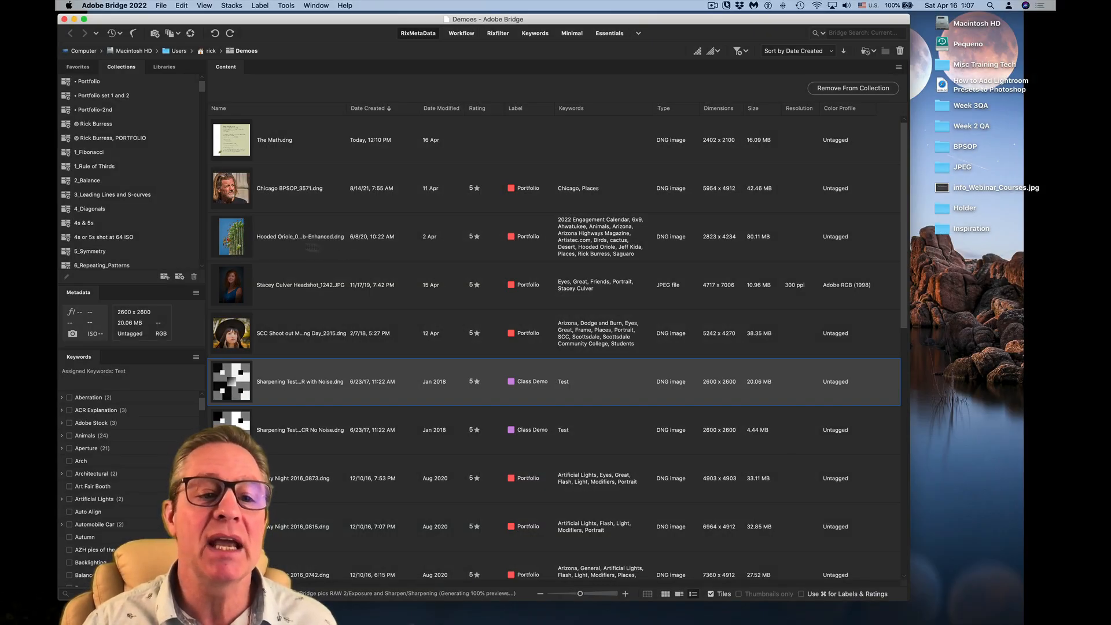
# - Open the portrait Chicago BPSOP_3571.dng from Bridge in Camera Raw
pyautogui.click(232, 192)
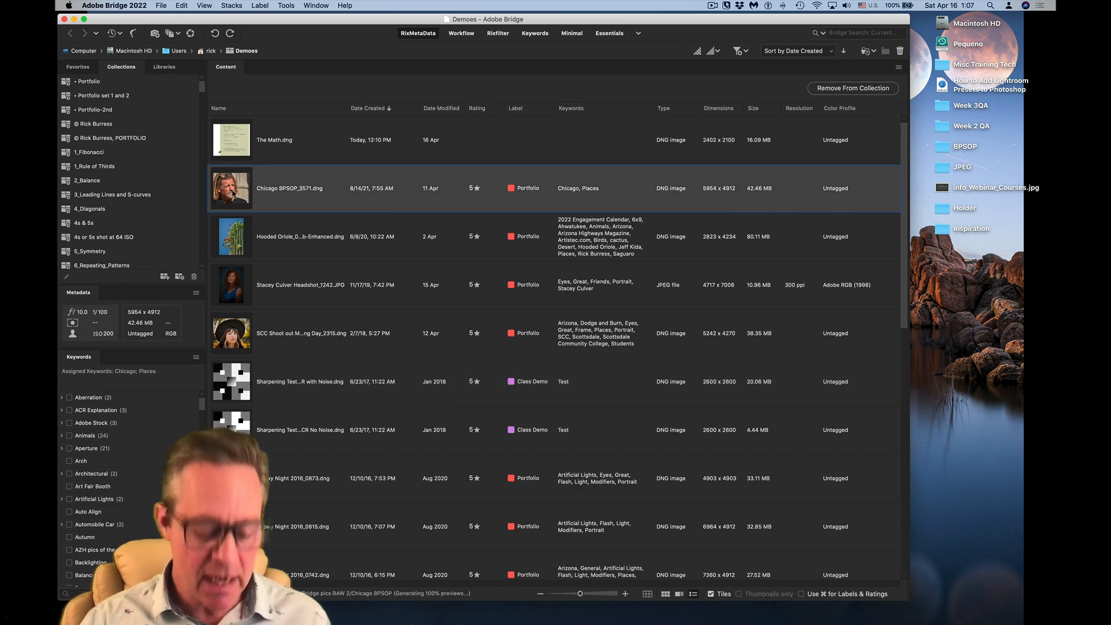
pyautogui.press('super+r')
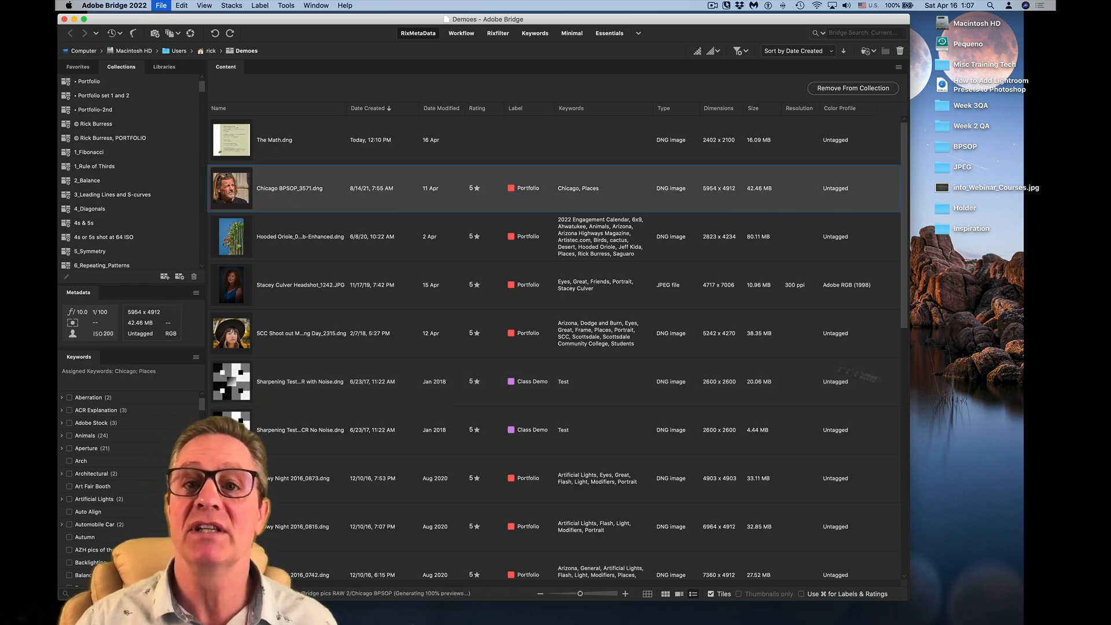
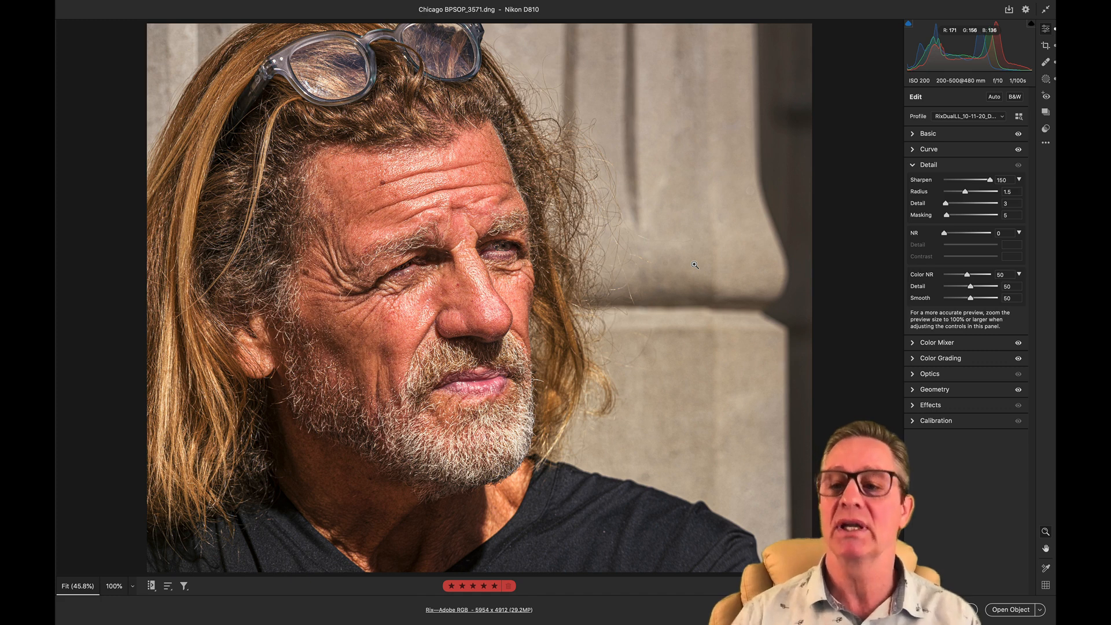
# - Collapse the Detail settings and paint a new brush mask with Clarity +52 over the man's forehead
pyautogui.click(913, 165)
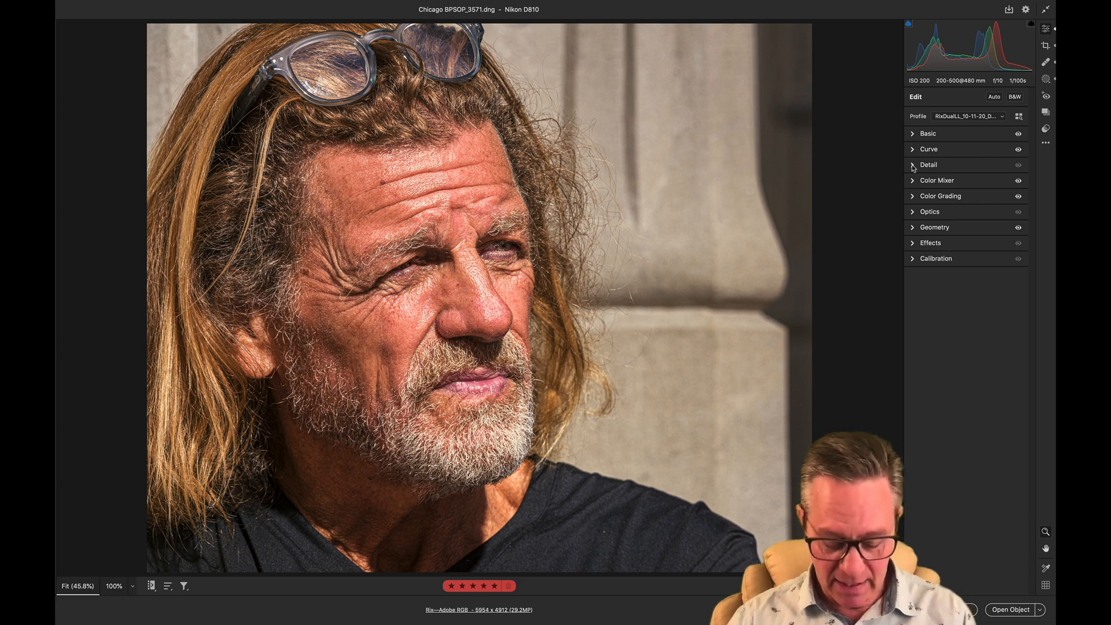
pyautogui.press('k')
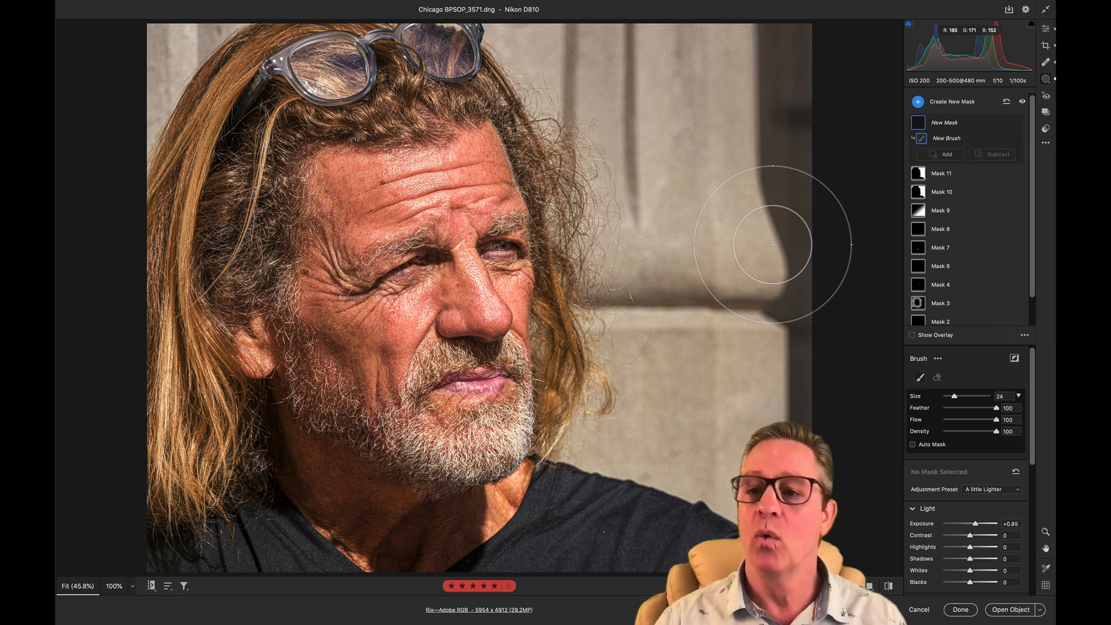
pyautogui.scroll(-5, 967, 435)
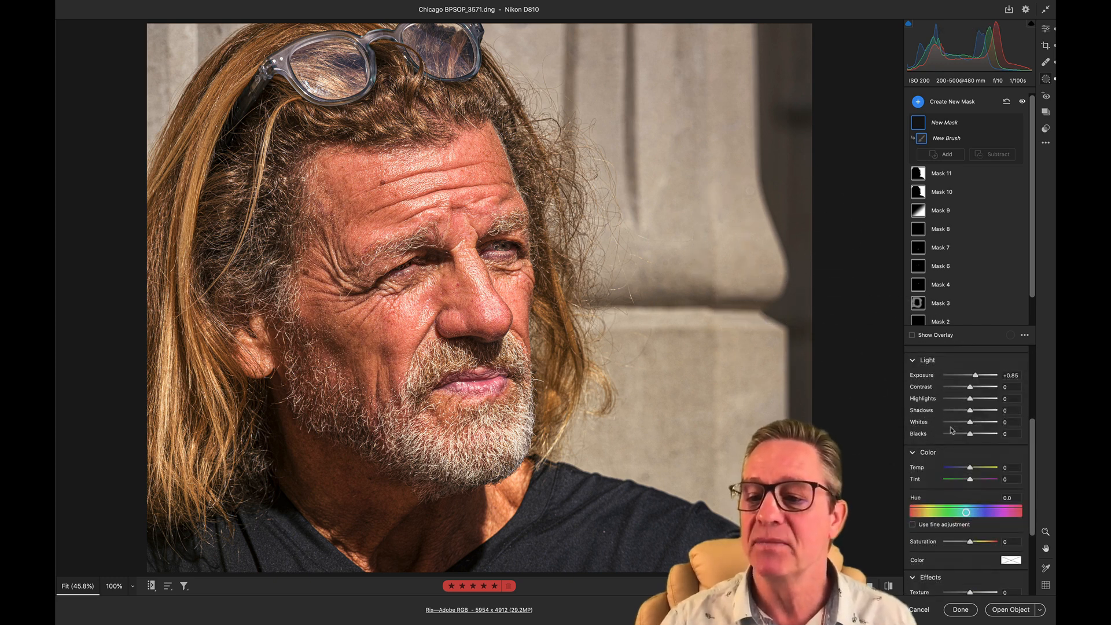
pyautogui.scroll(-4, 986, 415)
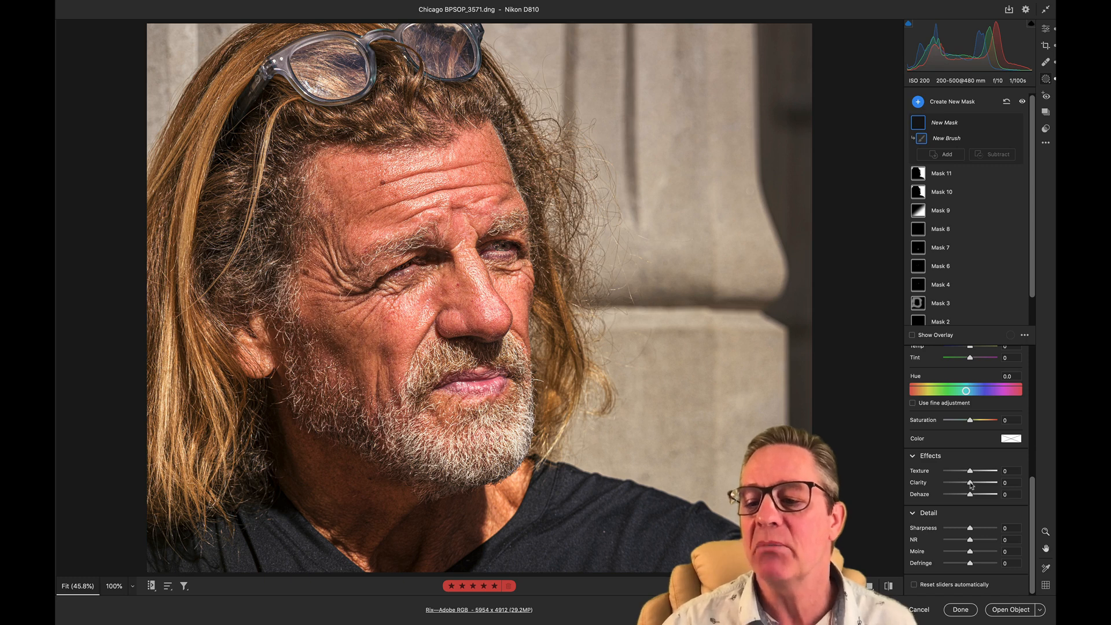
pyautogui.moveTo(973, 485); pyautogui.dragTo(987, 486)
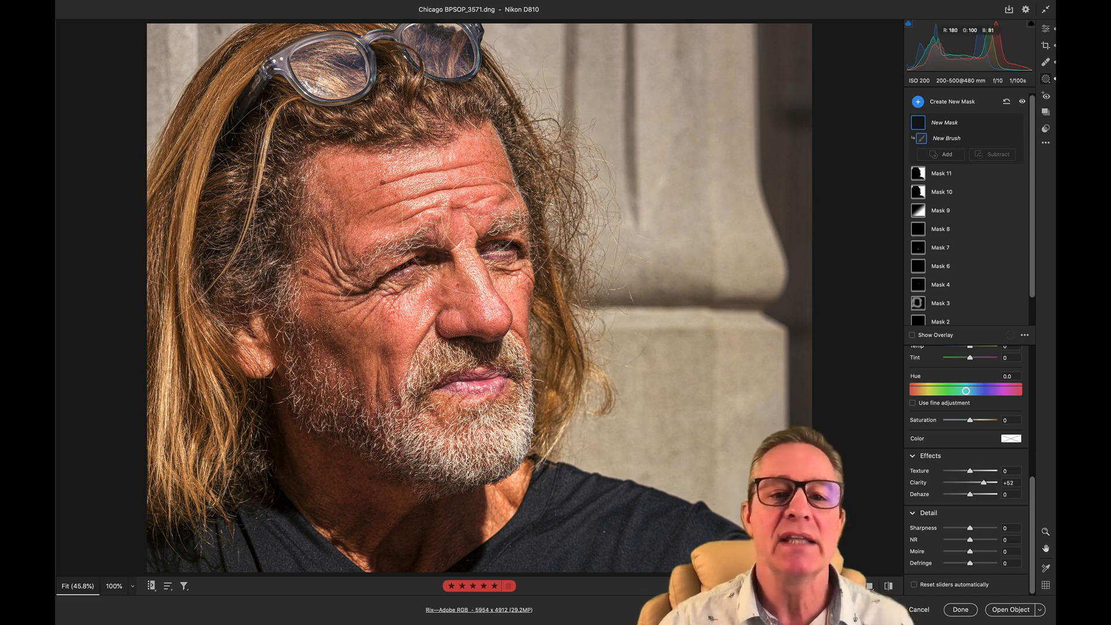
pyautogui.moveTo(480, 200)
pyautogui.mouseDown()
pyautogui.moveTo(377, 188)
pyautogui.moveTo(353, 204)
pyautogui.moveTo(349, 236)
pyautogui.mouseUp()
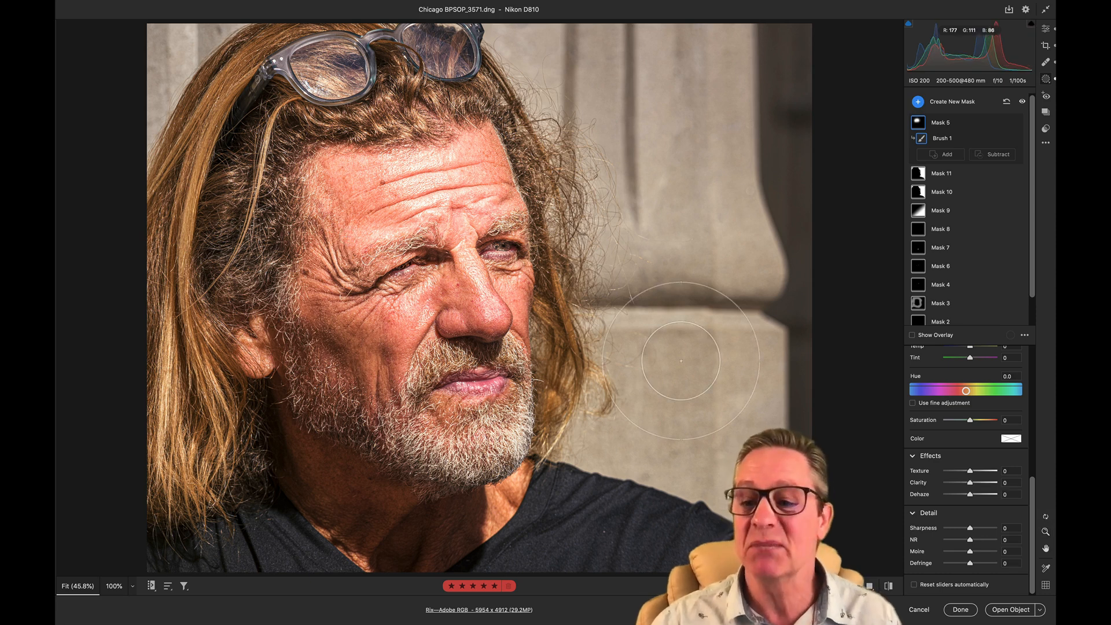
# - Reset the mask's sliders, extend its brushwork over the man's face, and raise Clarity to +94
pyautogui.doubleClick(984, 483)
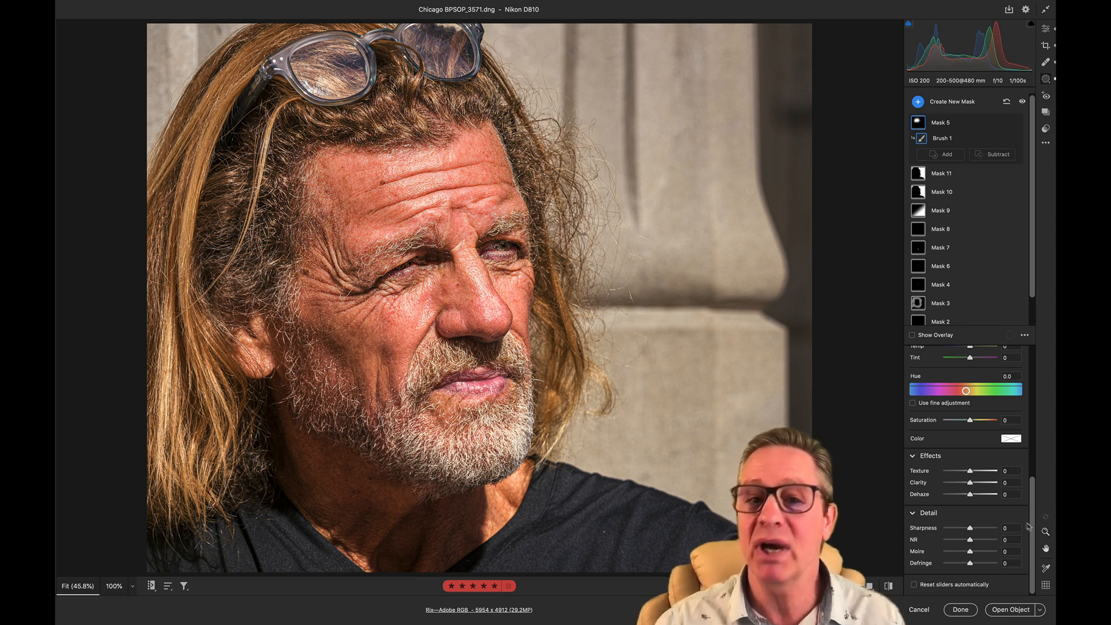
pyautogui.click(983, 482)
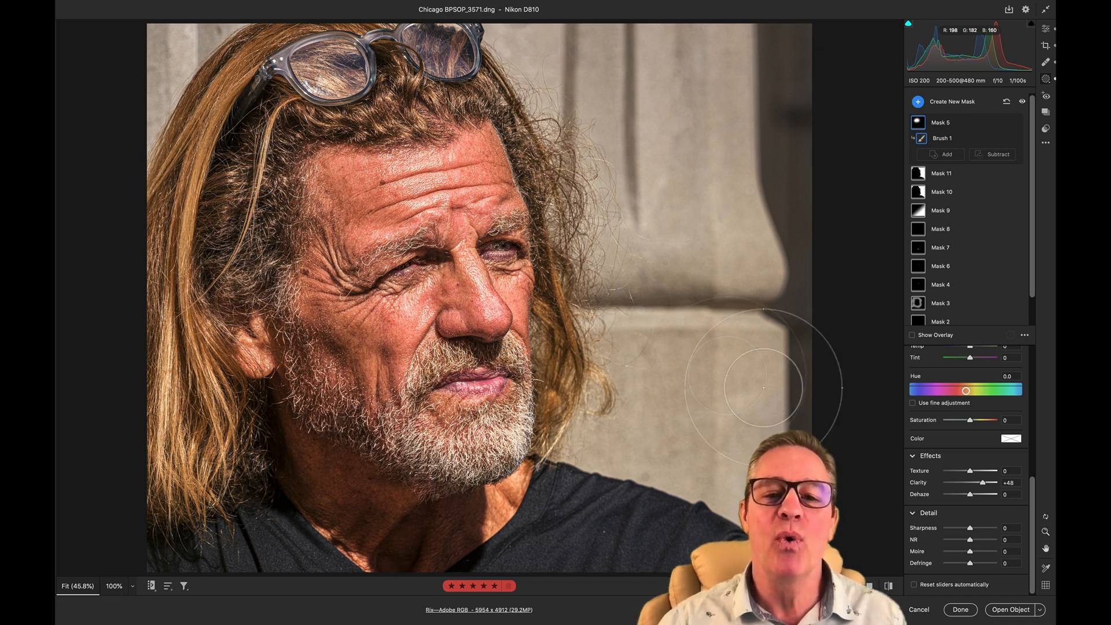
pyautogui.moveTo(983, 485); pyautogui.dragTo(995, 484)
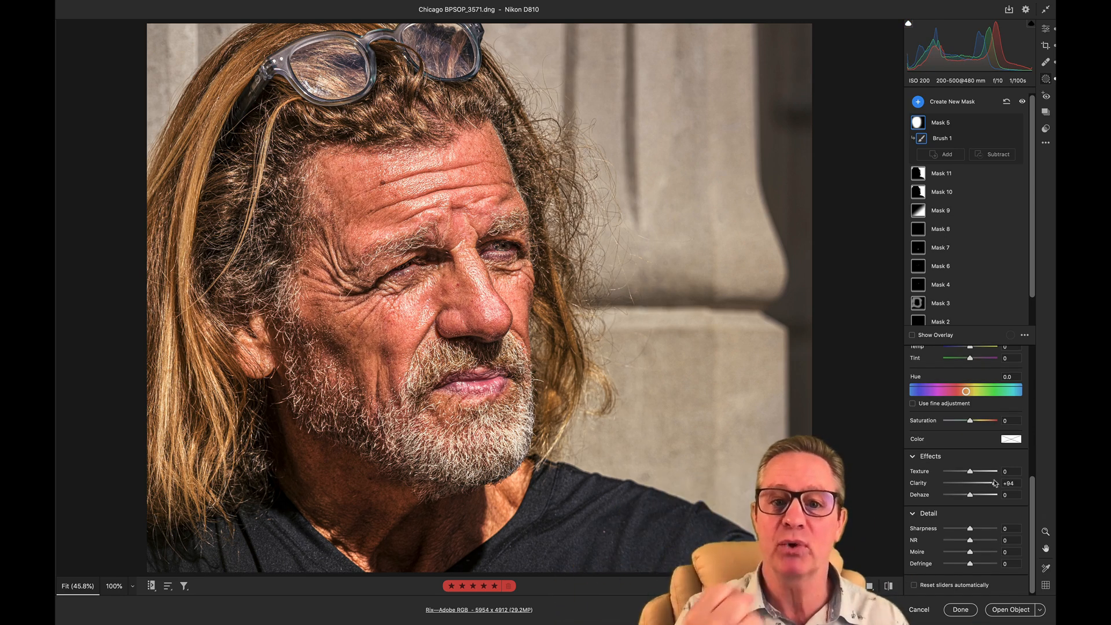
# - Compare the portrait with and without the Clarity mask by repeatedly deleting the mask and restoring it
pyautogui.press('Delete')
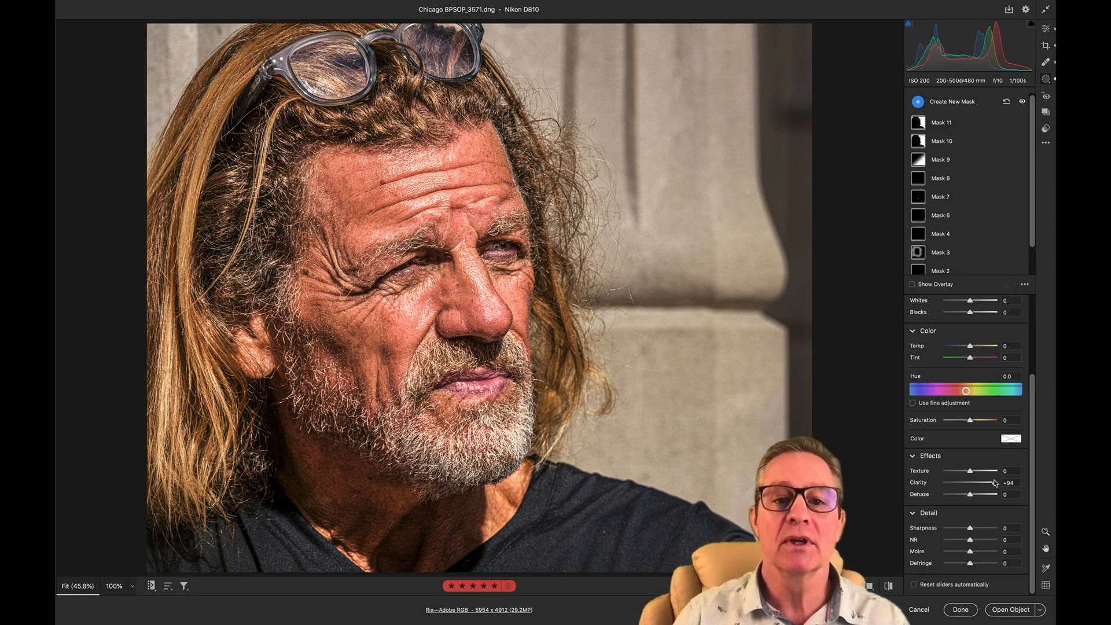
pyautogui.hotkey('ctrl', 'z')
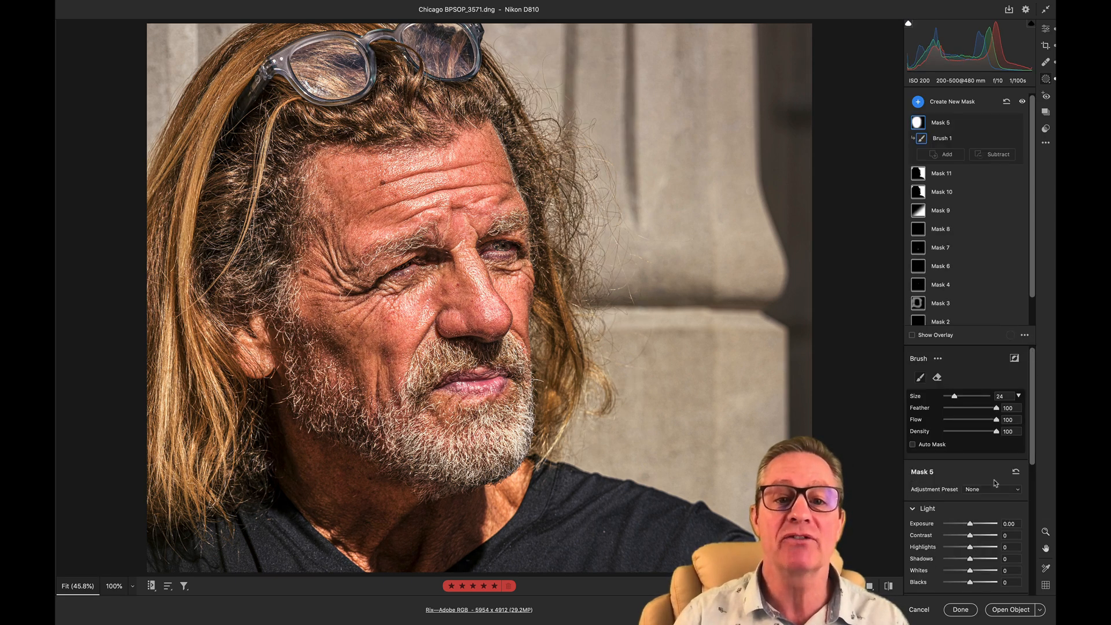
pyautogui.press('Delete')
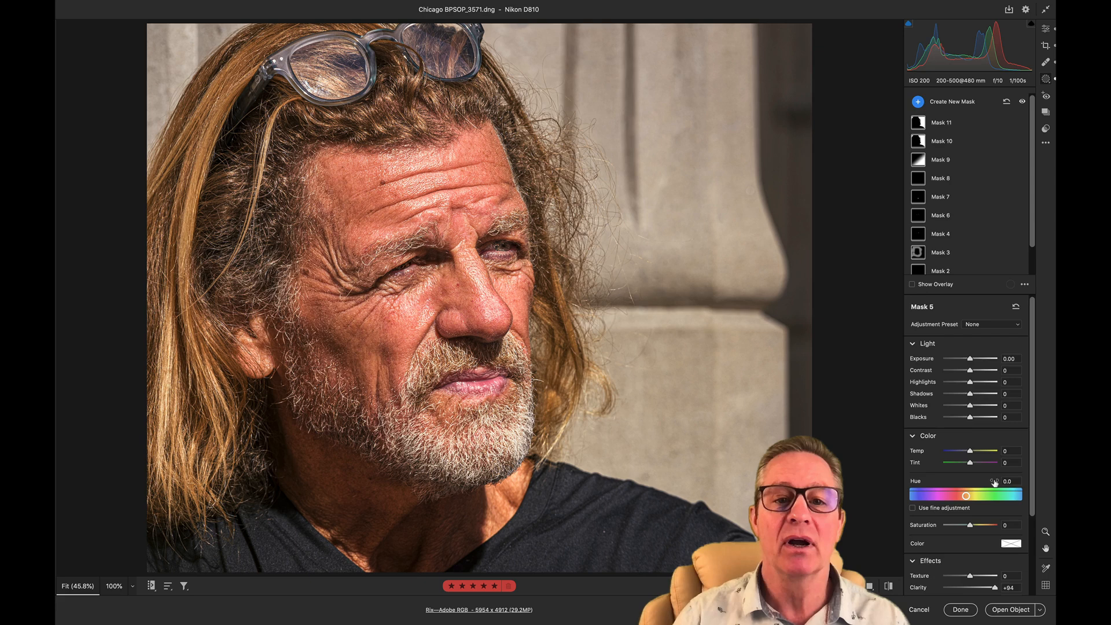
pyautogui.hotkey('ctrl', 'z')
pyautogui.press('Delete')
pyautogui.hotkey('ctrl', 'z')
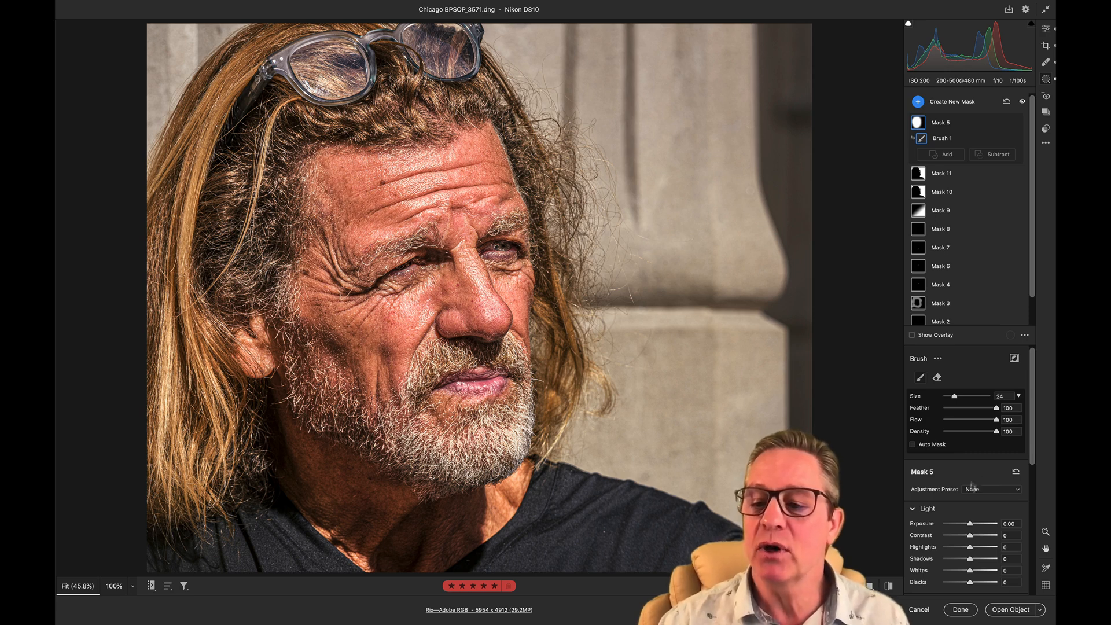
# - Try the face mask's Sharpness at +100 and -57, and bring it back to +2
pyautogui.scroll(-4, 978, 486)
pyautogui.scroll(3, 968, 484)
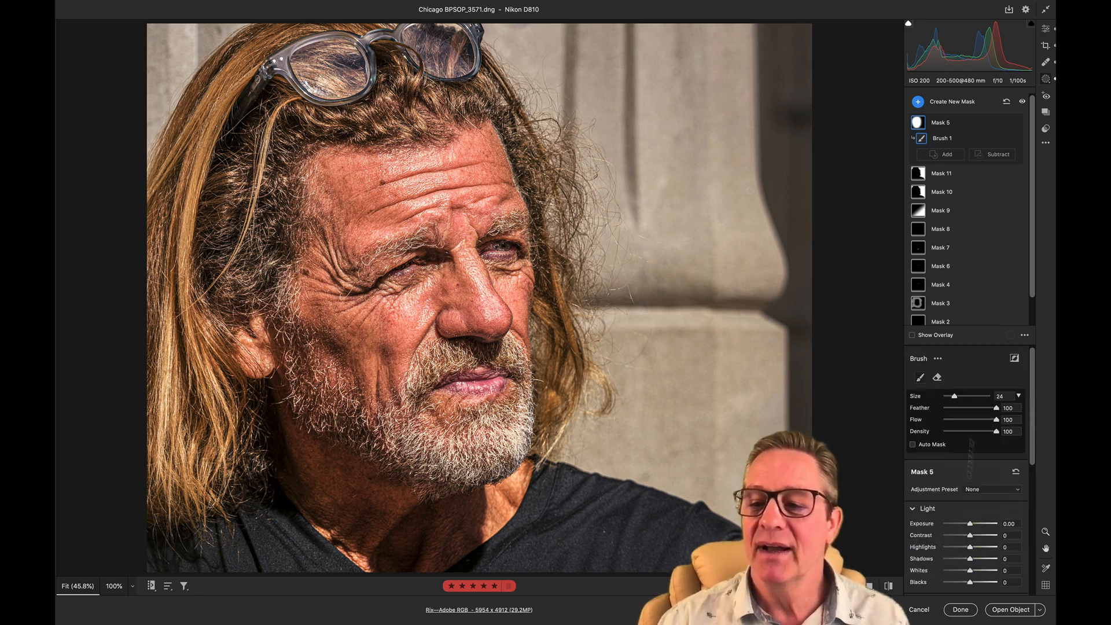
pyautogui.scroll(-1, 971, 490)
pyautogui.scroll(-8, 970, 490)
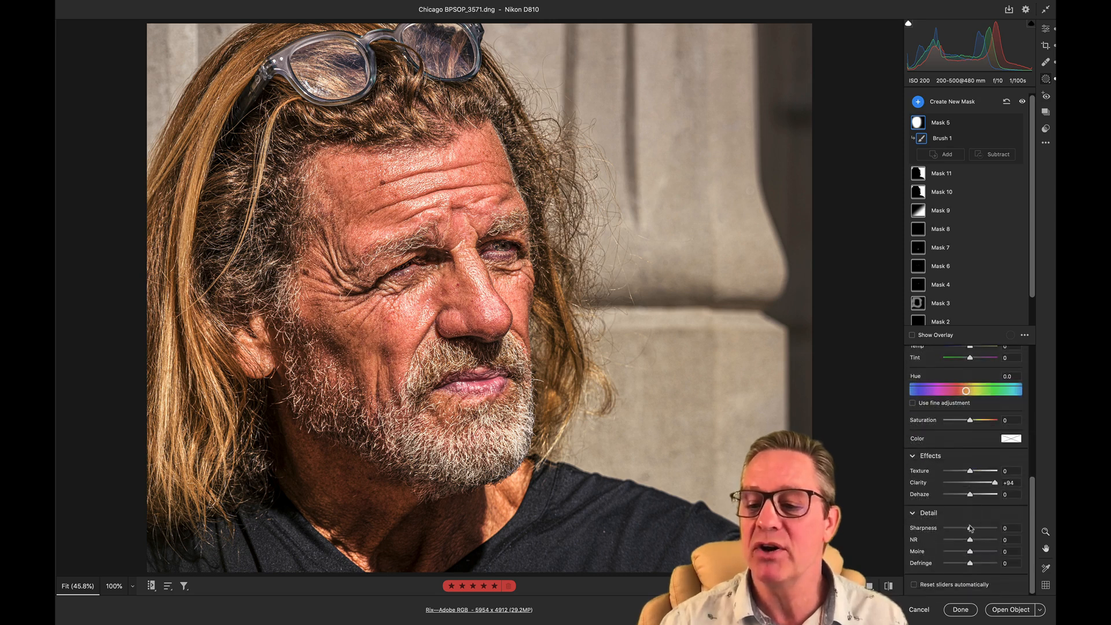
pyautogui.moveTo(971, 529); pyautogui.dragTo(1004, 533)
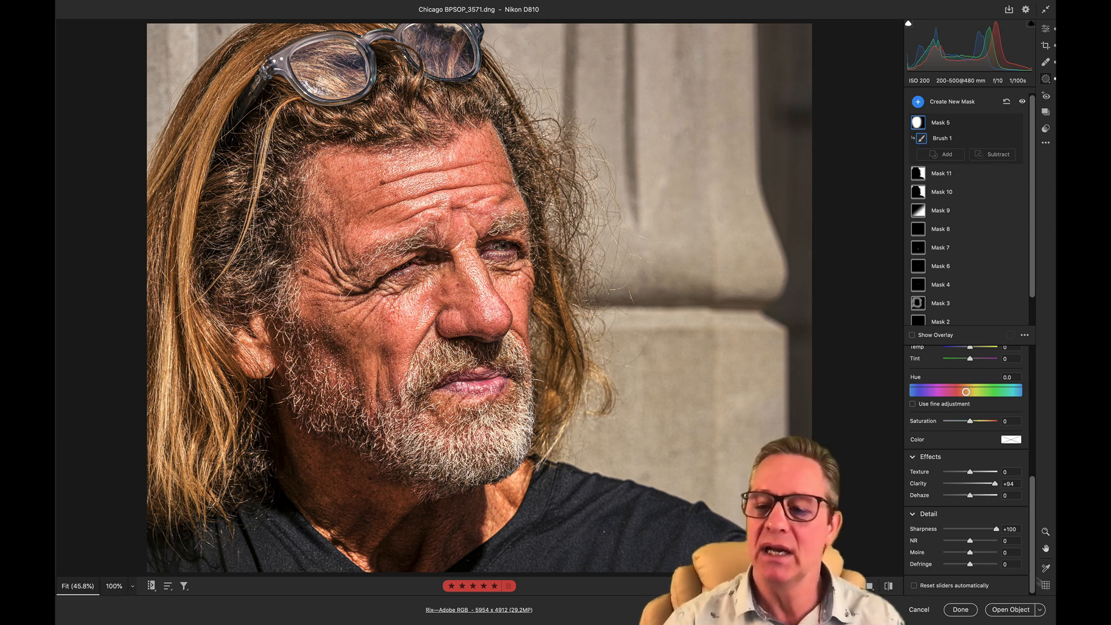
pyautogui.click(956, 530)
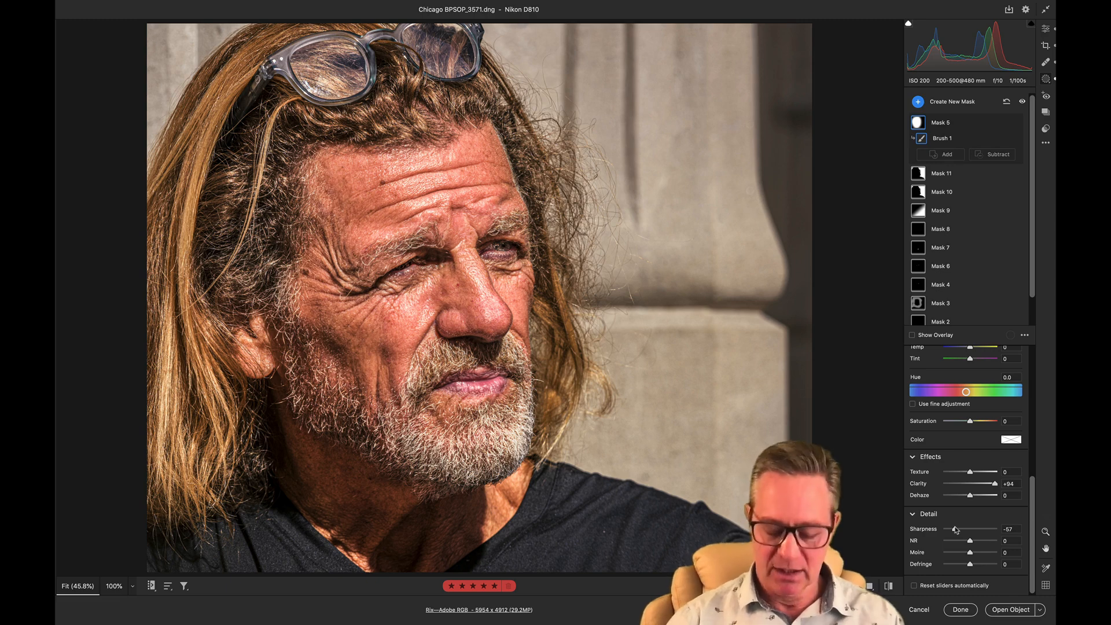
pyautogui.scroll(10, 956, 530)
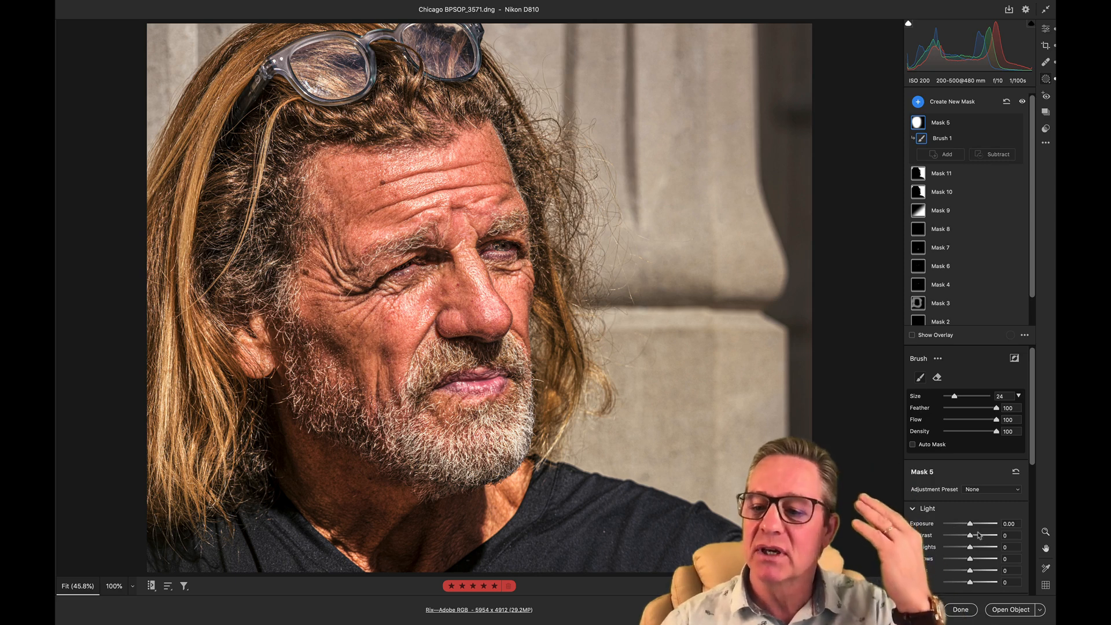
pyautogui.scroll(-5, 955, 531)
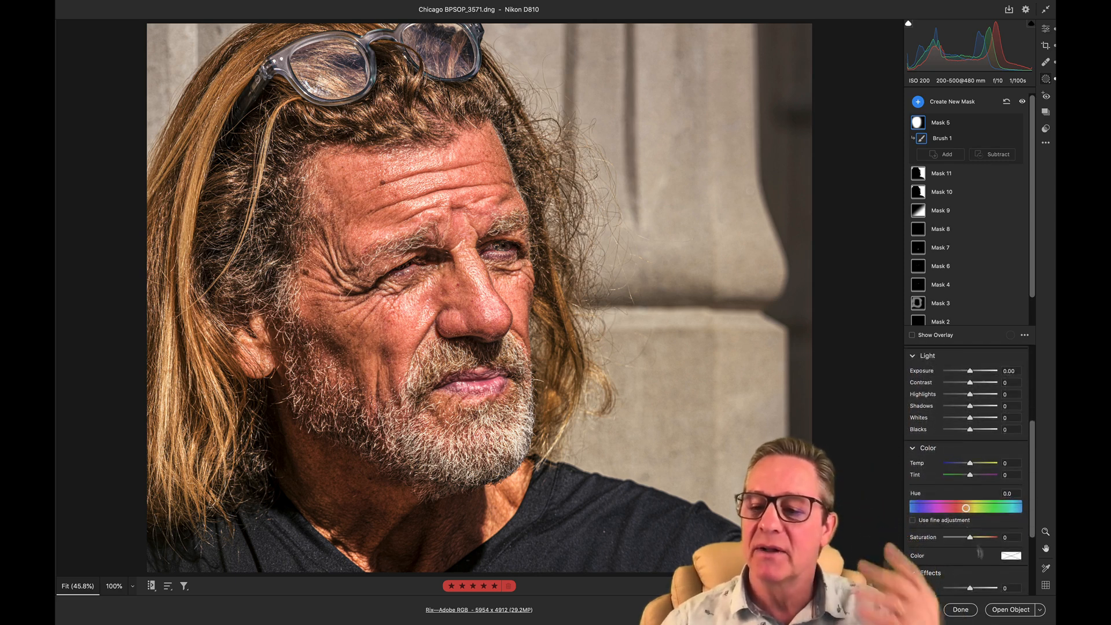
pyautogui.scroll(-5, 968, 527)
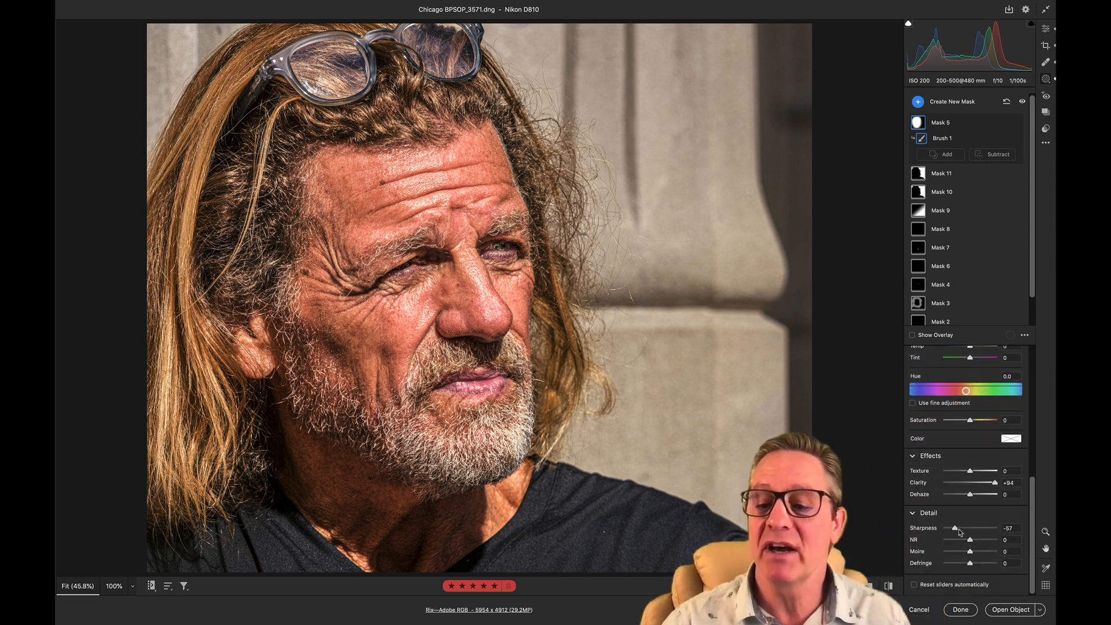
pyautogui.moveTo(957, 530); pyautogui.dragTo(972, 531)
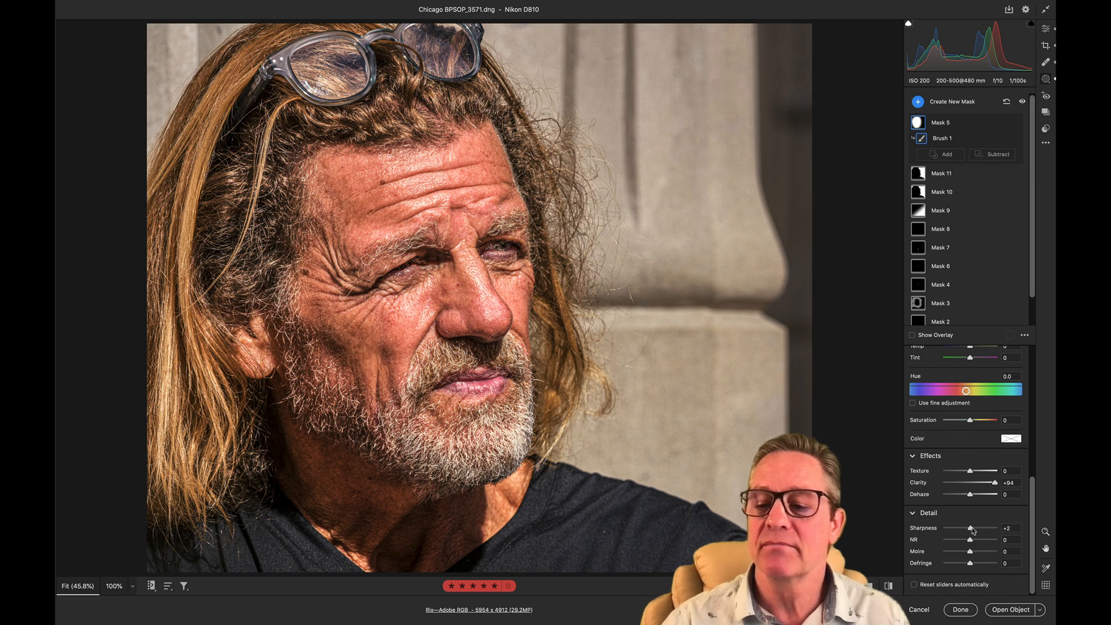
# - Undo the face mask's Sharpness and Clarity changes and close the portrait without saving
pyautogui.scroll(1, 973, 532)
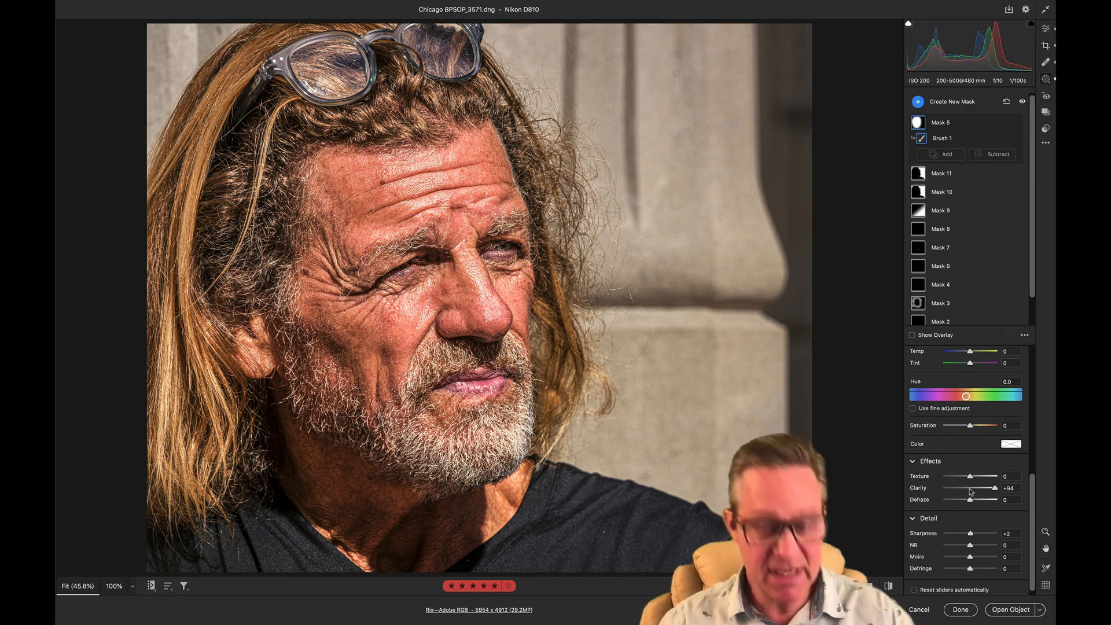
pyautogui.press('super+z')
pyautogui.press('super+z')
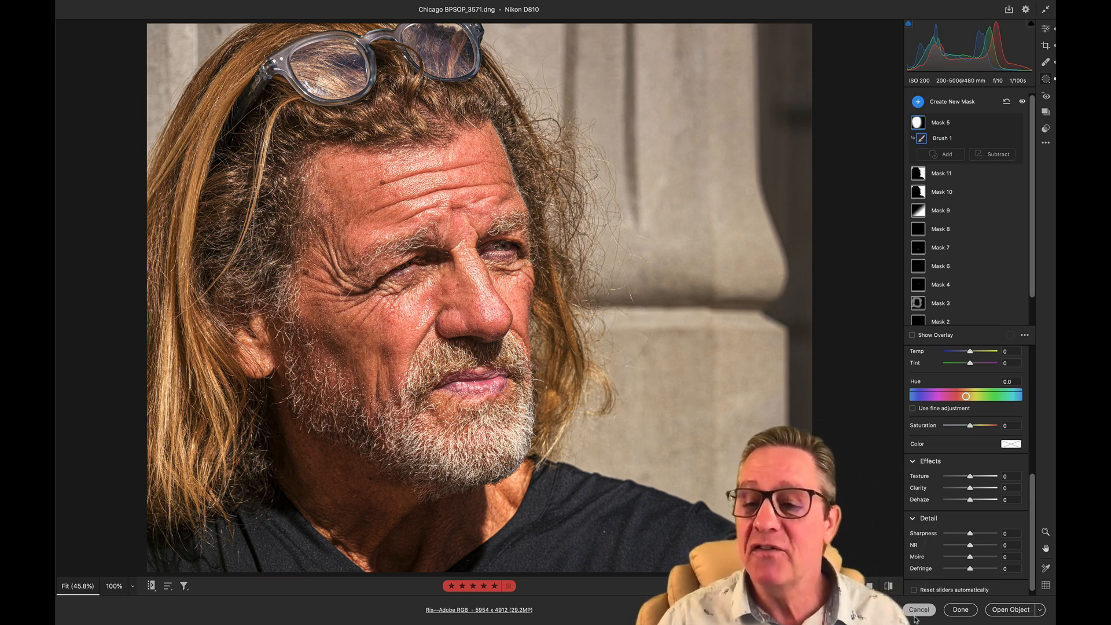
pyautogui.click(961, 610)
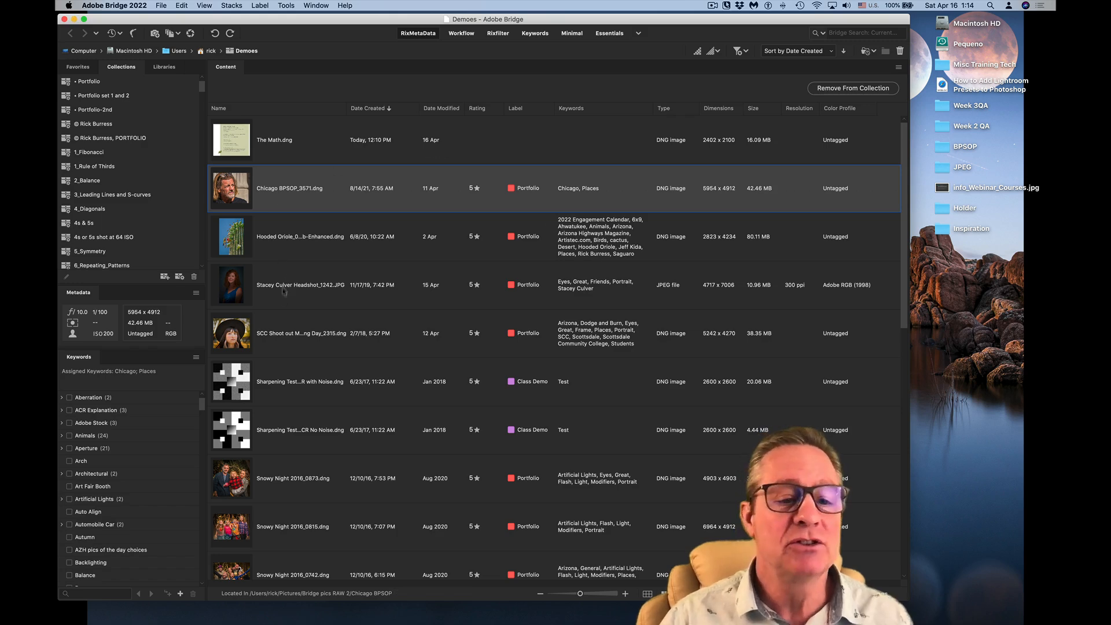
# - Open SCC Shoot out Metering Day_2315.dng from Bridge in Camera Raw and start a brush mask with all adjustments zeroed
pyautogui.click(250, 331)
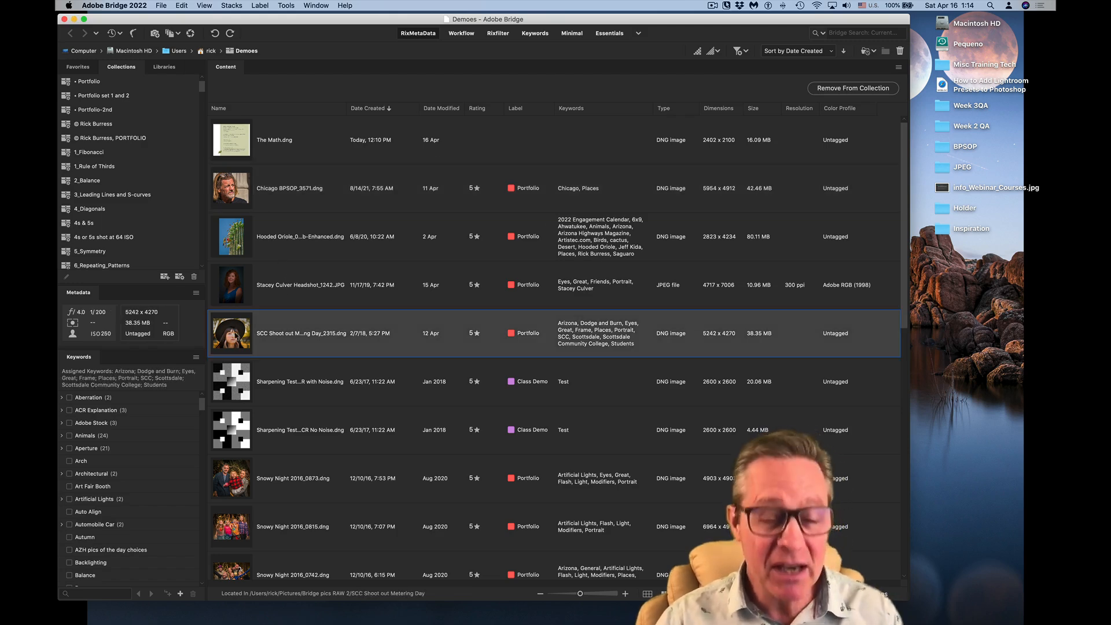
pyautogui.press('super+r')
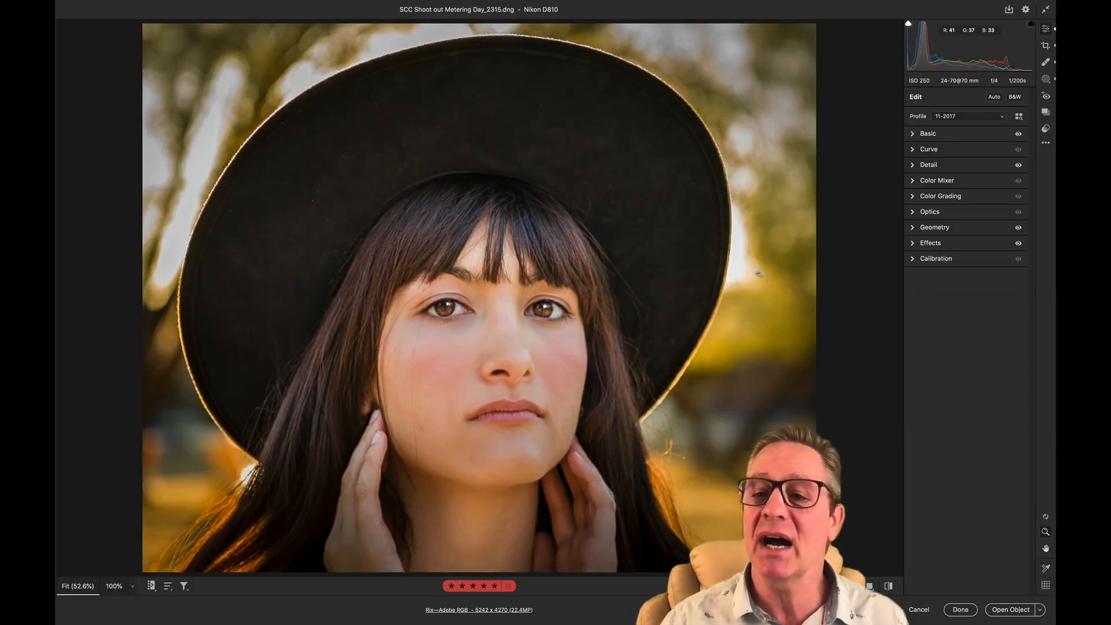
pyautogui.press('k')
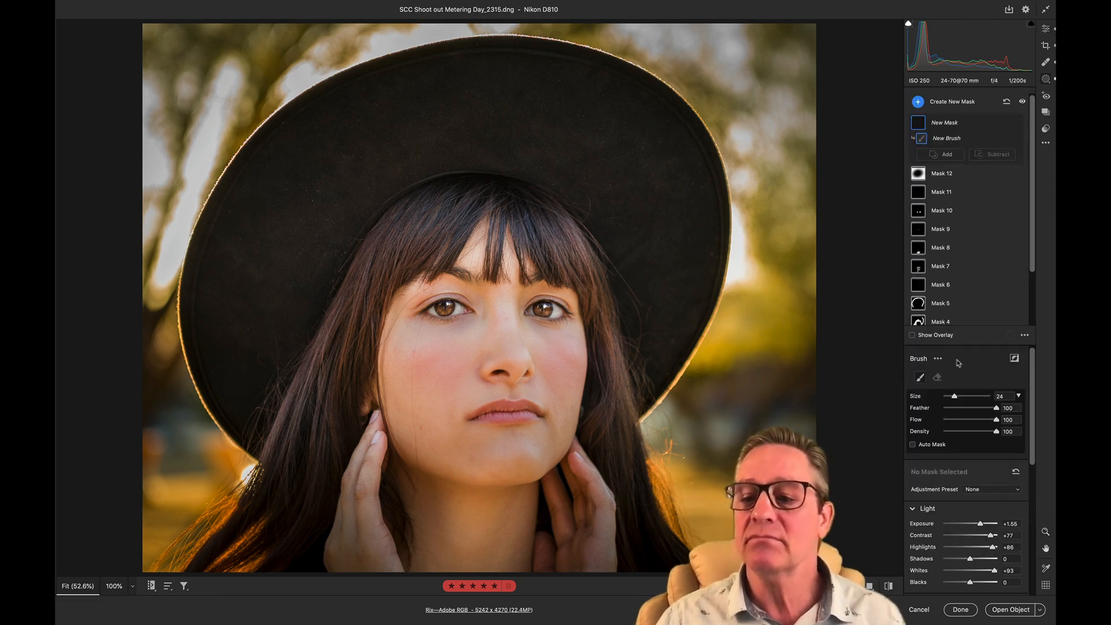
pyautogui.click(978, 491)
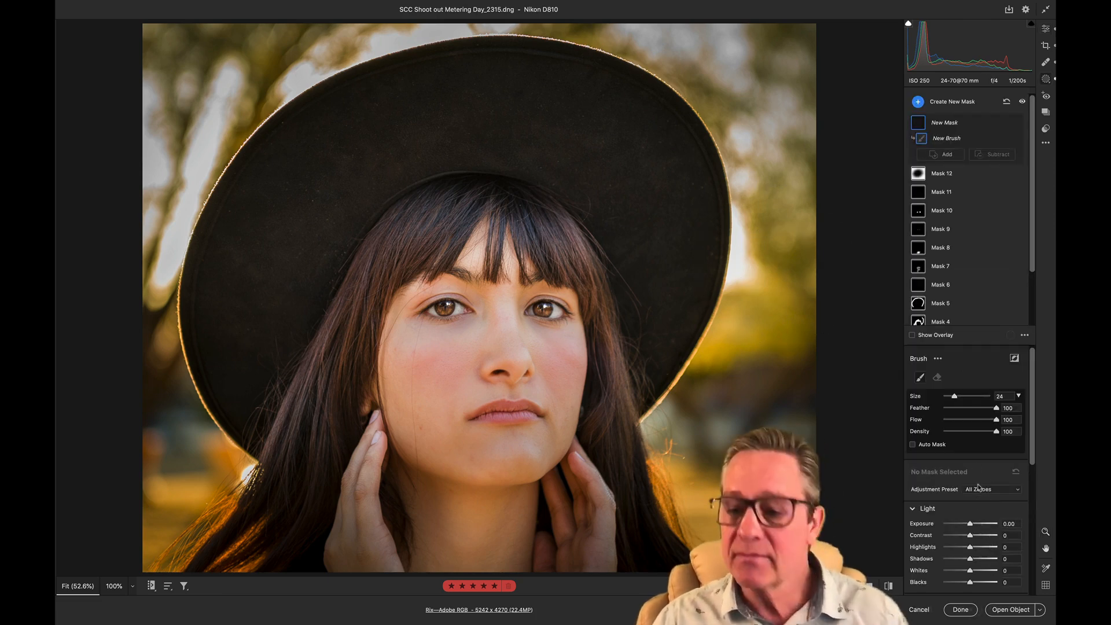
# - Set the new brush mask's Clarity to -44, Sharpness to -56 and Texture to -48
pyautogui.scroll(-5, 962, 521)
pyautogui.scroll(-4, 960, 531)
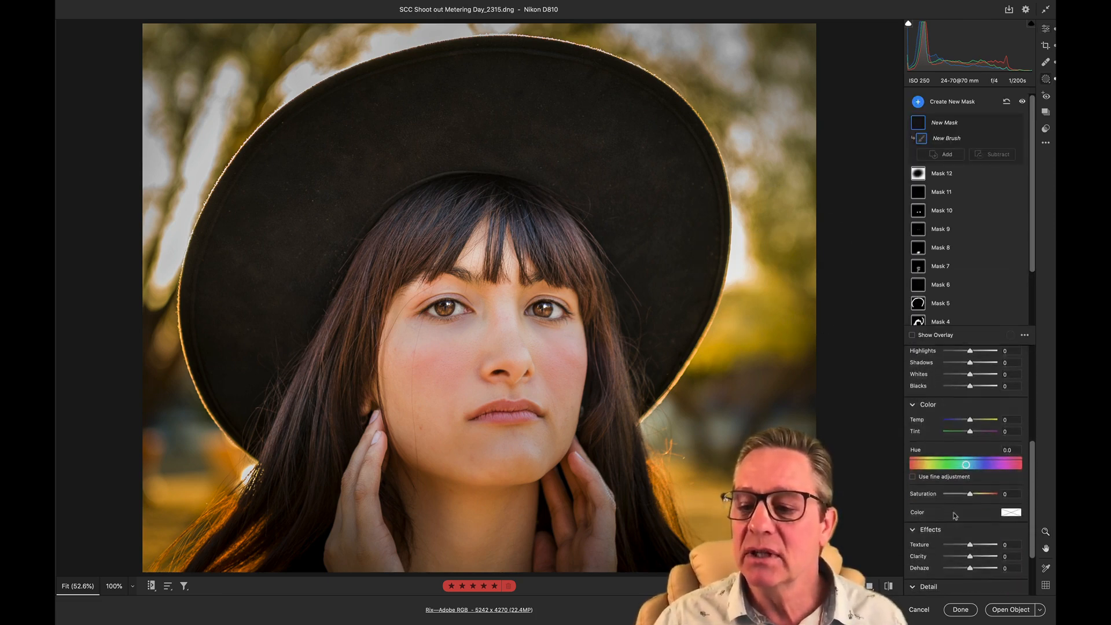
pyautogui.click(959, 556)
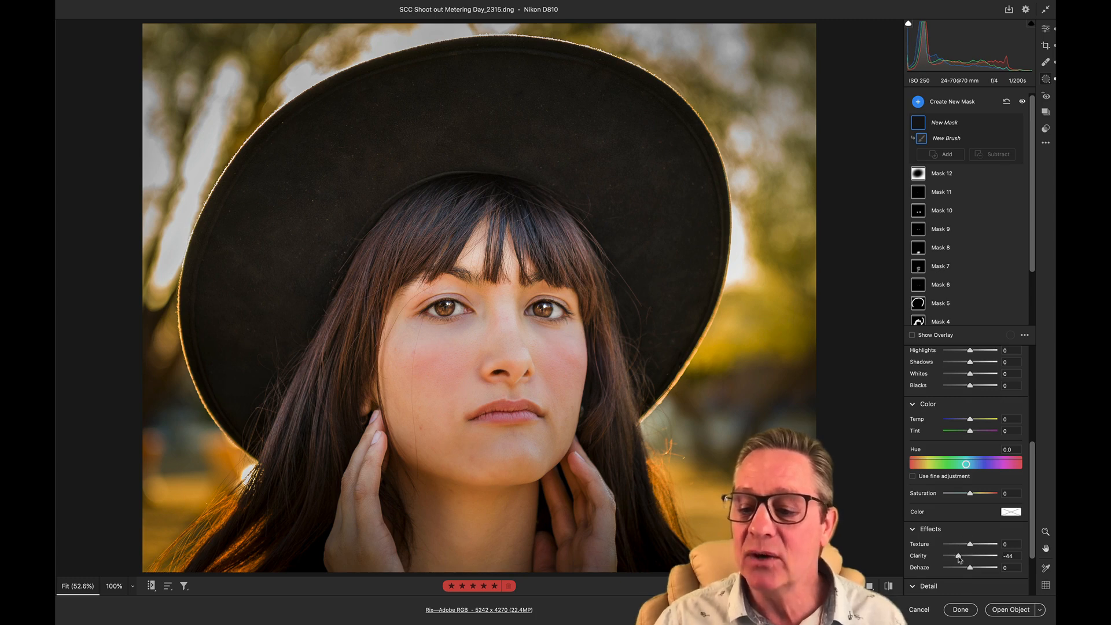
pyautogui.scroll(-4, 959, 552)
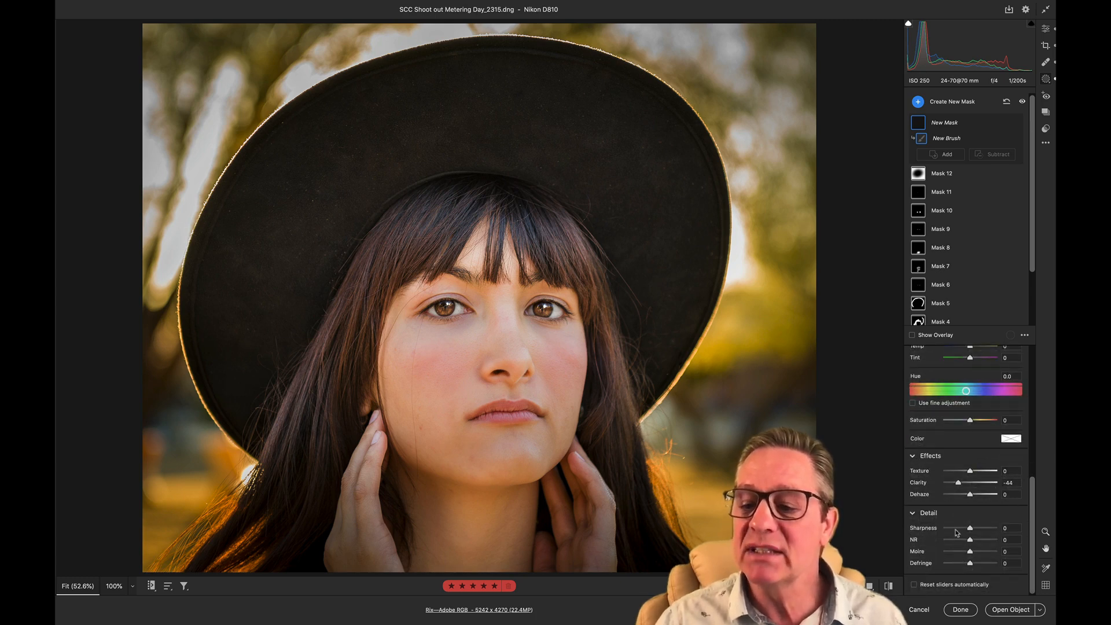
pyautogui.click(956, 529)
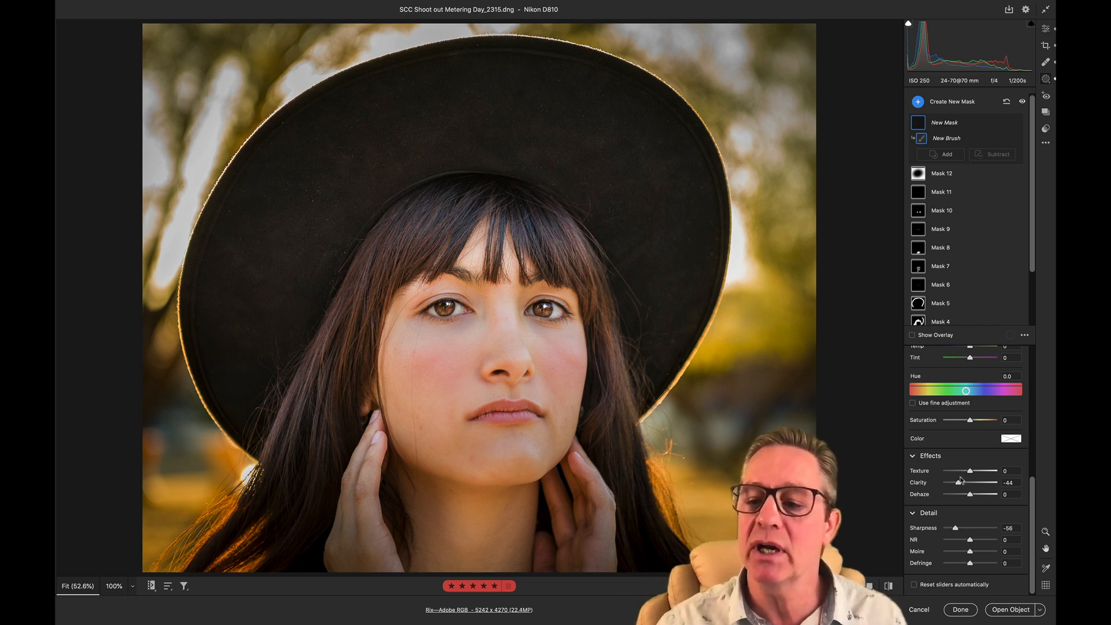
pyautogui.moveTo(970, 471); pyautogui.dragTo(957, 472)
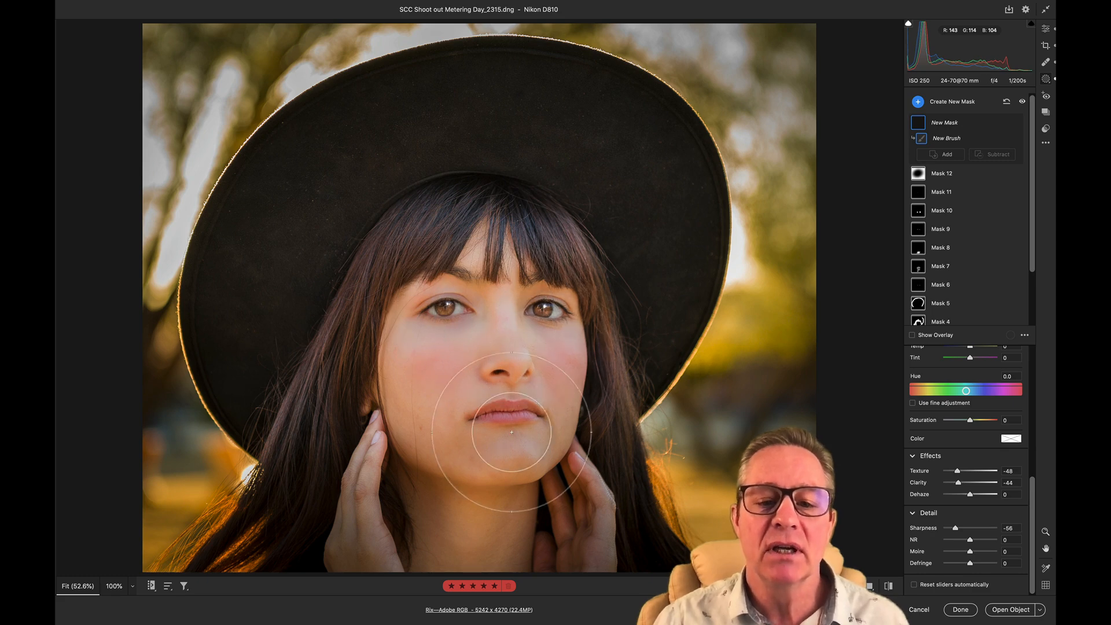
# - Paint the softening brush mask over the face, neck and hands, and erase it from both eyes with a small brush
pyautogui.click(471, 548)
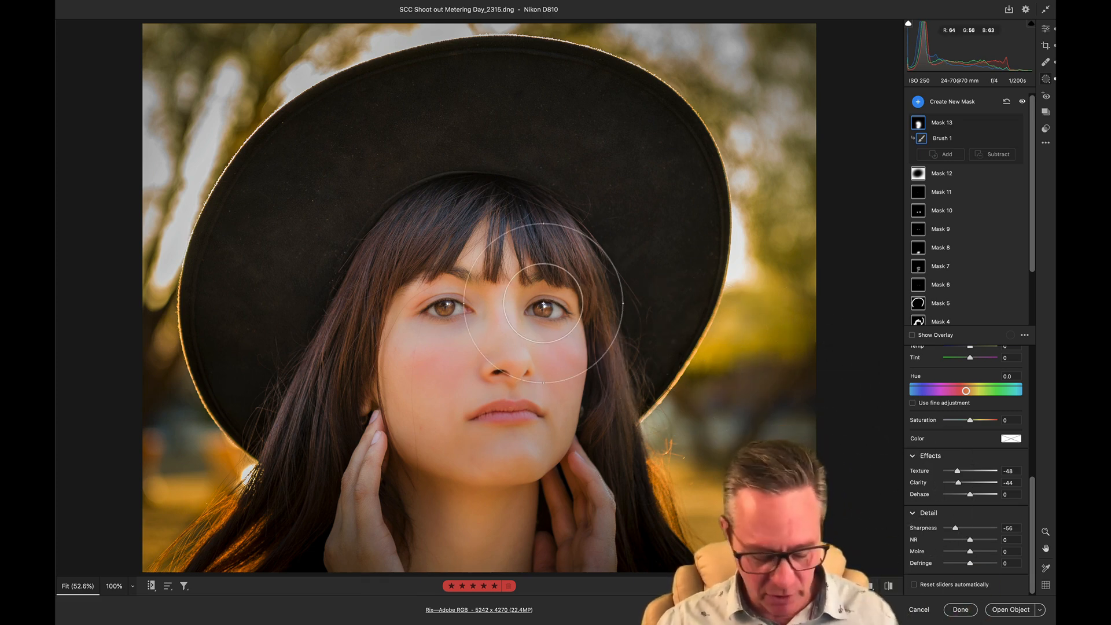
pyautogui.press('alt')
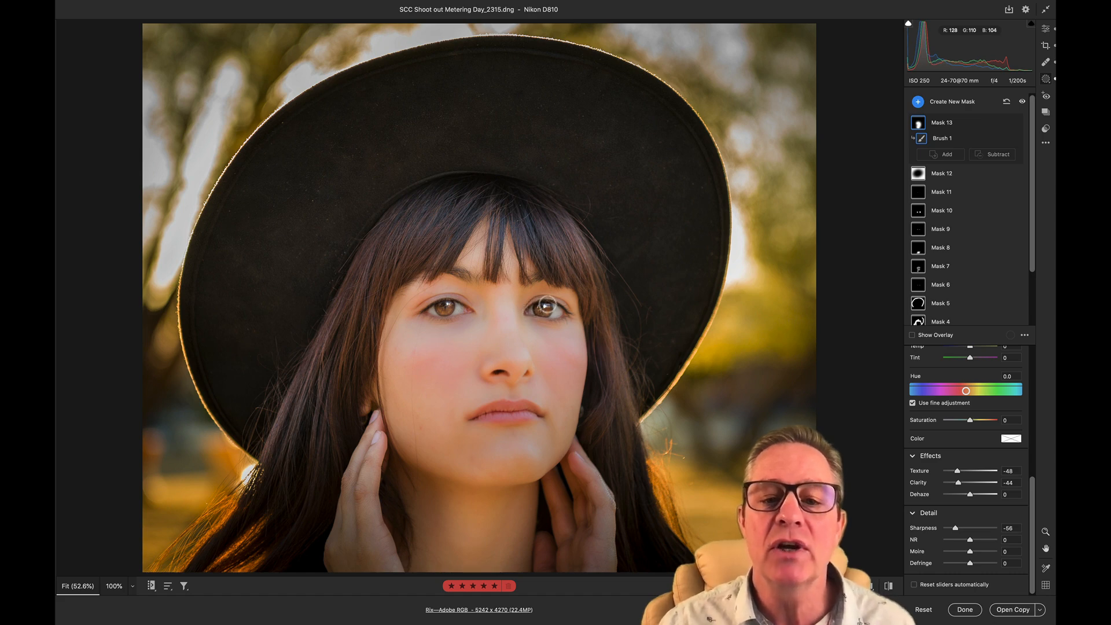
pyautogui.moveTo(567, 314); pyautogui.dragTo(427, 306)
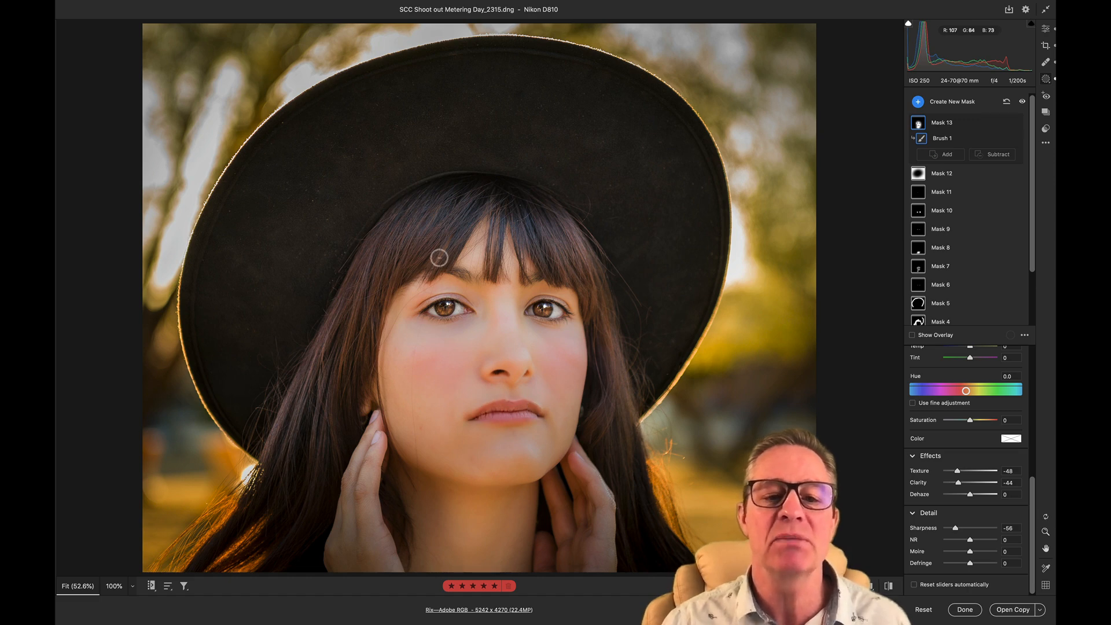
# - Enlarge the eraser brush and remove the mask from the hair on both sides of the face
pyautogui.press('alt')
pyautogui.press(']')
pyautogui.press(']')
pyautogui.press(']')
pyautogui.press(']')
pyautogui.press(']')
pyautogui.press(']')
pyautogui.press(']')
pyautogui.press(']')
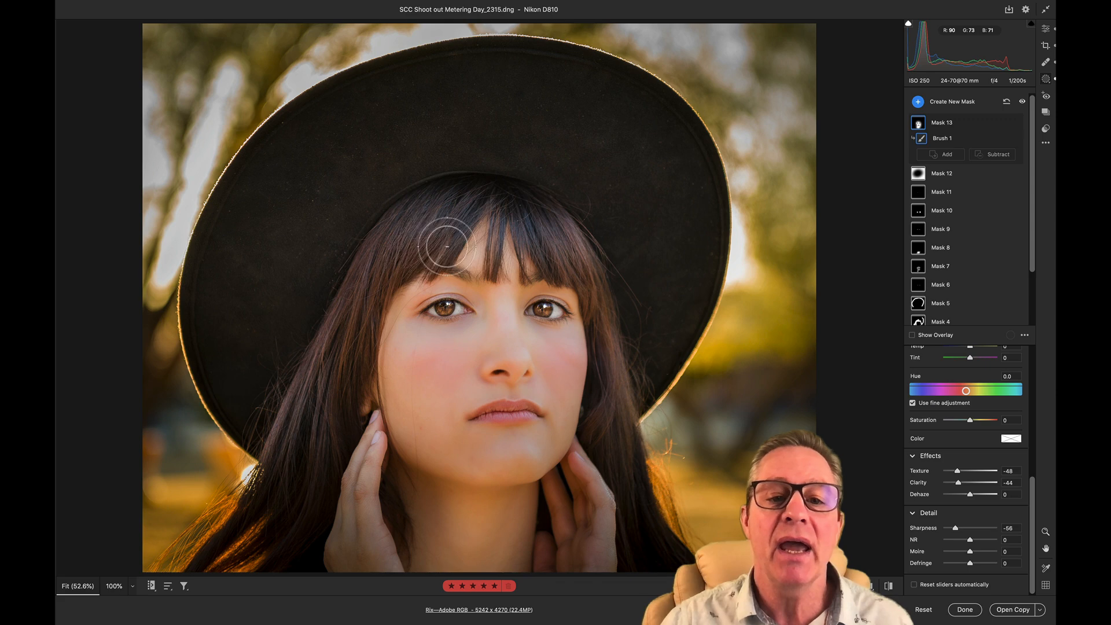
pyautogui.moveTo(598, 300); pyautogui.dragTo(628, 468)
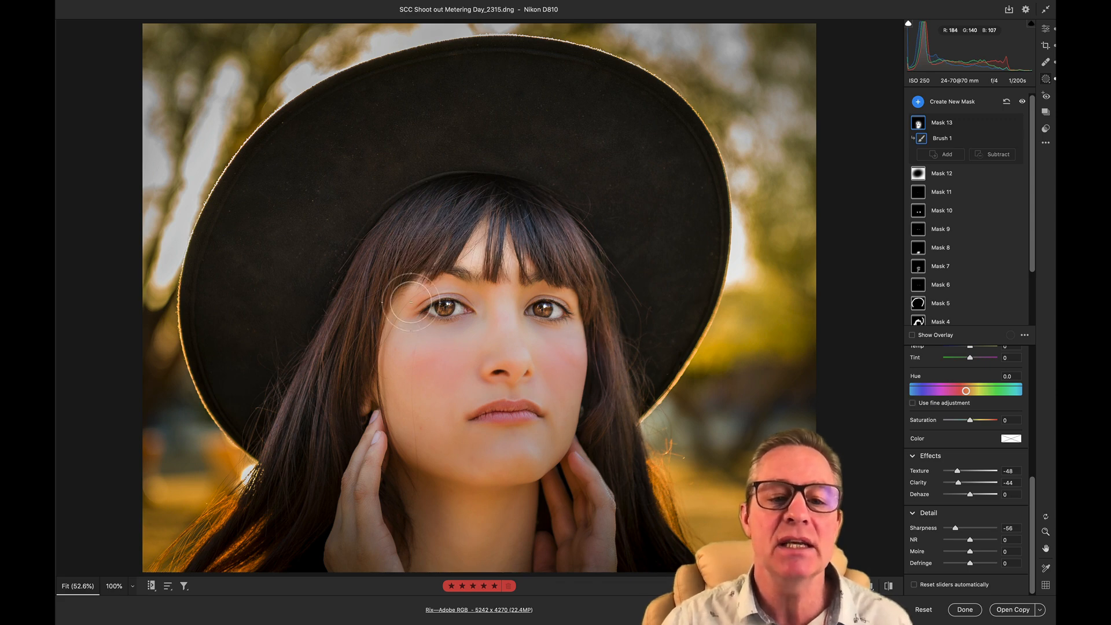
pyautogui.moveTo(415, 262)
pyautogui.mouseDown()
pyautogui.moveTo(386, 282)
pyautogui.moveTo(357, 390)
pyautogui.moveTo(374, 474)
pyautogui.moveTo(425, 503)
pyautogui.moveTo(514, 495)
pyautogui.moveTo(444, 480)
pyautogui.moveTo(394, 447)
pyautogui.mouseUp()
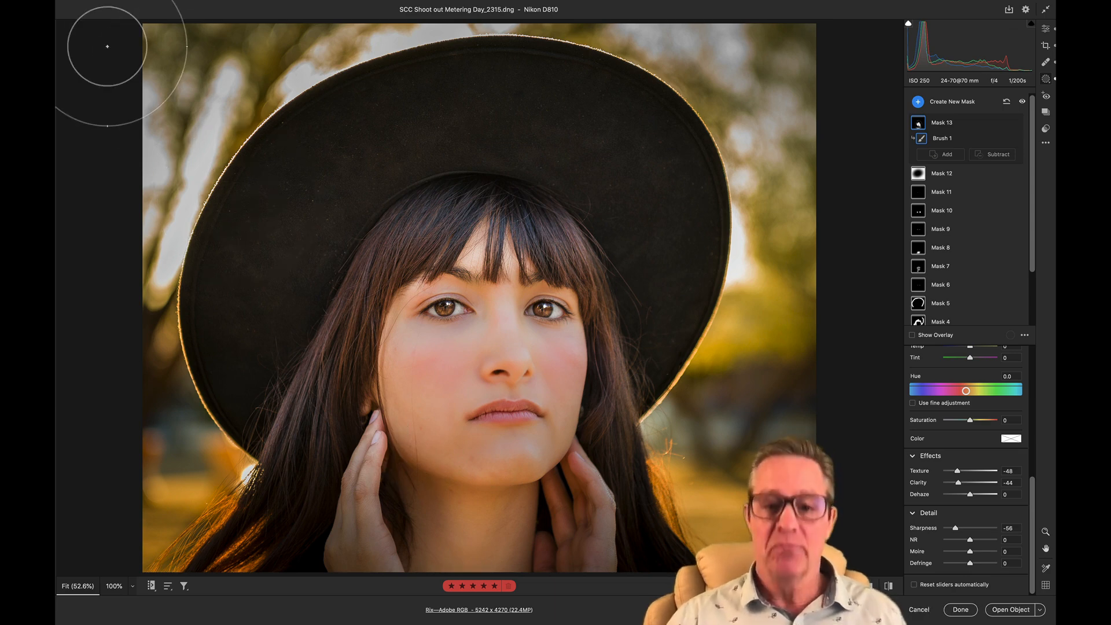
# - Compare the portrait with and without the brush mask by undoing and redoing it, and review the mask's Texture, Clarity and Sharpness settings
pyautogui.press('super+z')
pyautogui.press('super+shift+z')
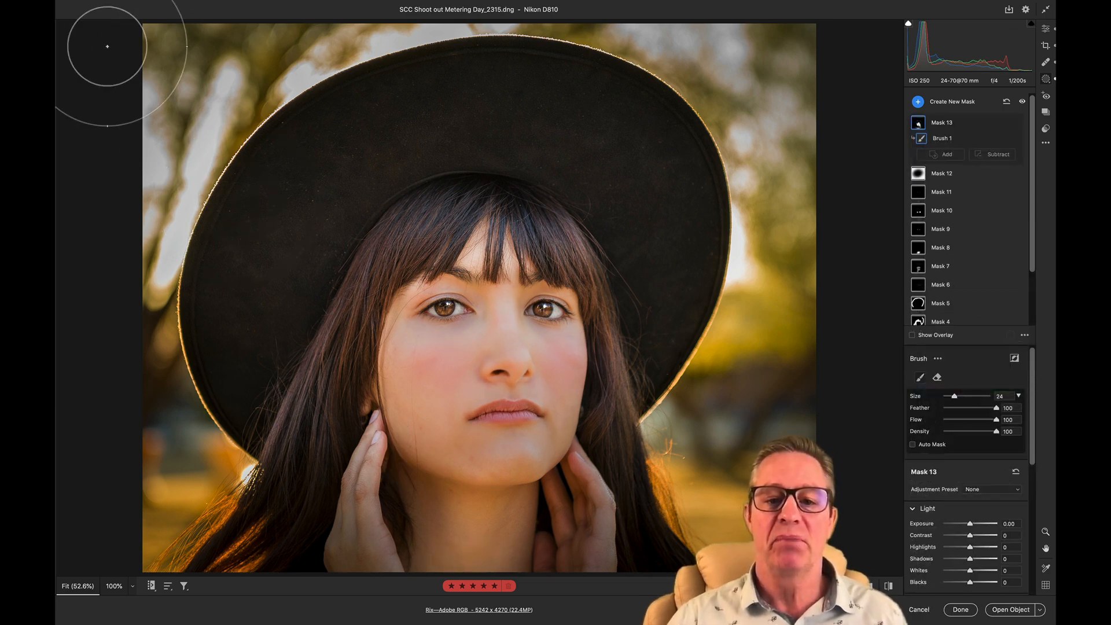
pyautogui.press('super+z')
pyautogui.press('super+z')
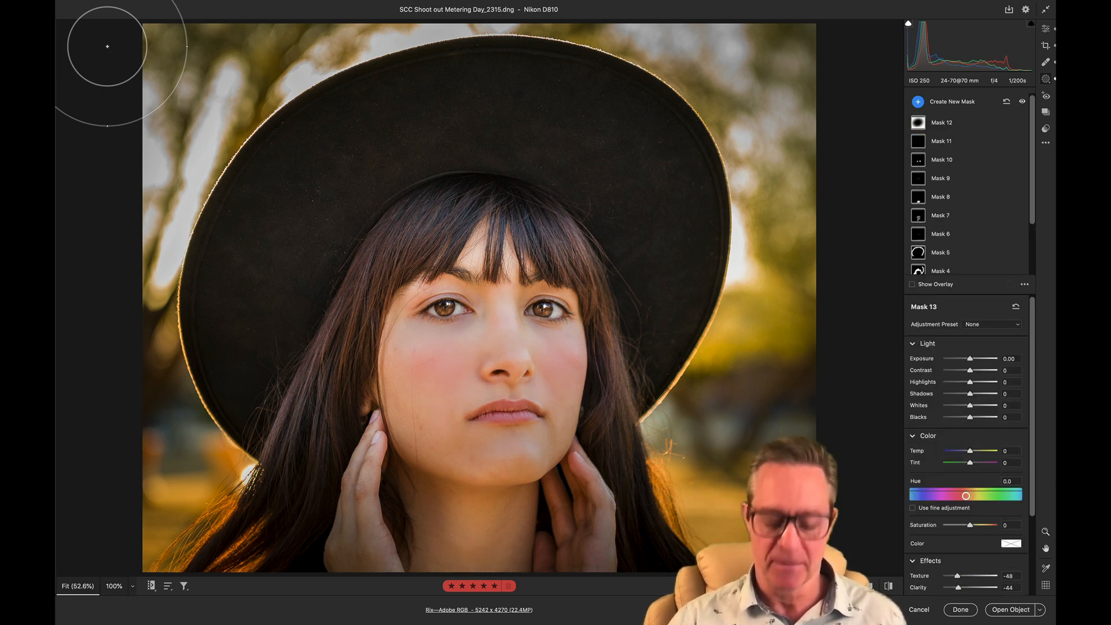
pyautogui.press('super+shift+z')
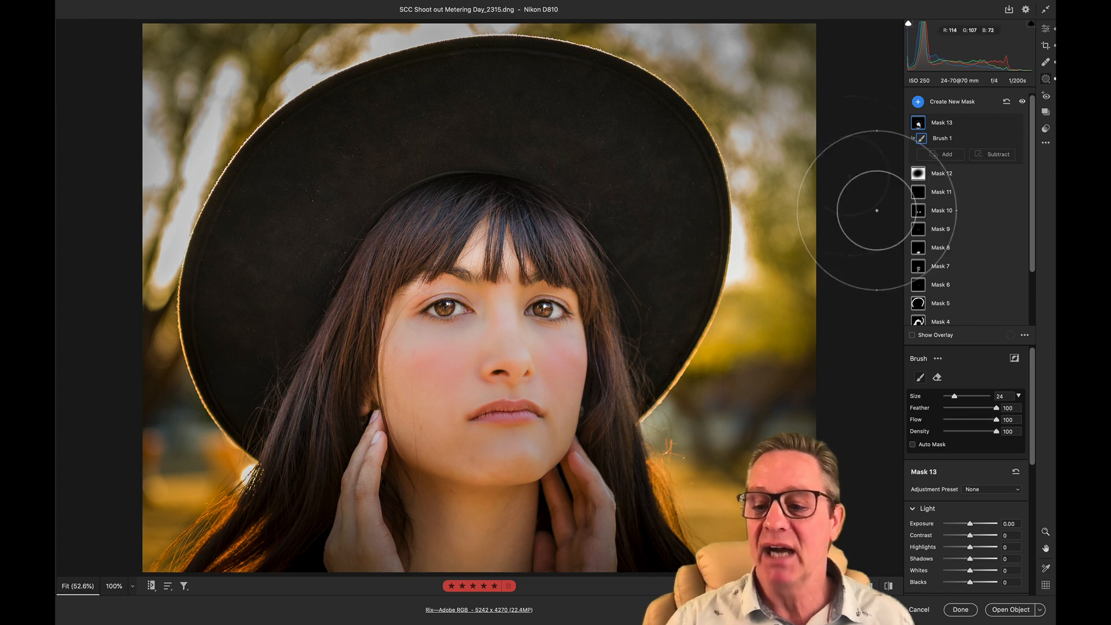
pyautogui.scroll(-5, 1005, 513)
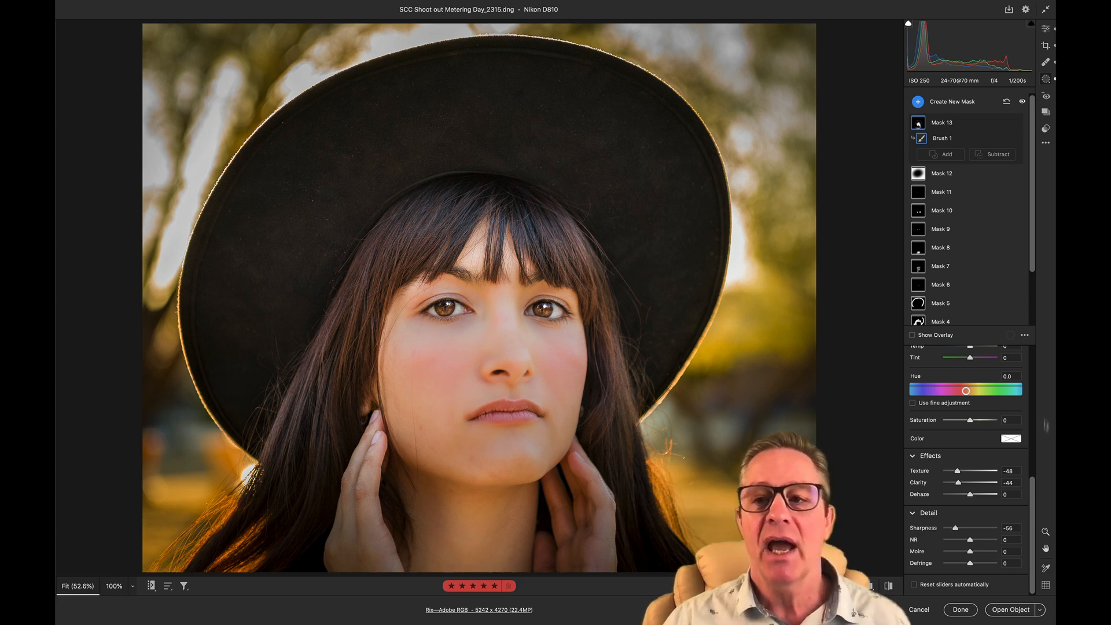
pyautogui.scroll(5, 1005, 368)
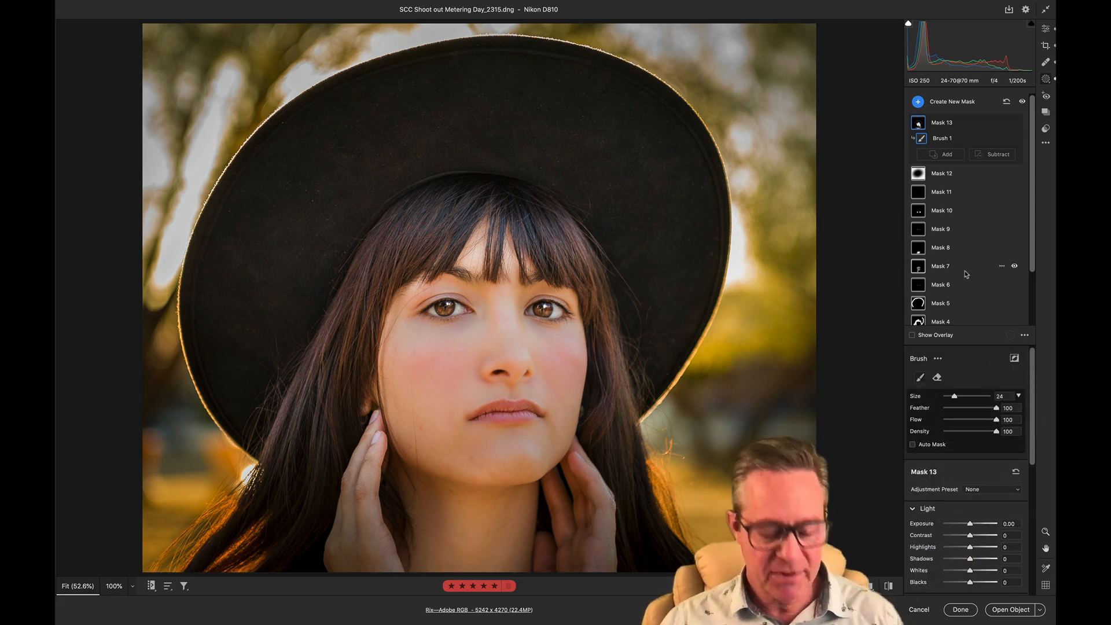
# - Start a new brush mask, load the Feminine adjustment preset, and look over the other presets without changing it
pyautogui.press('e')
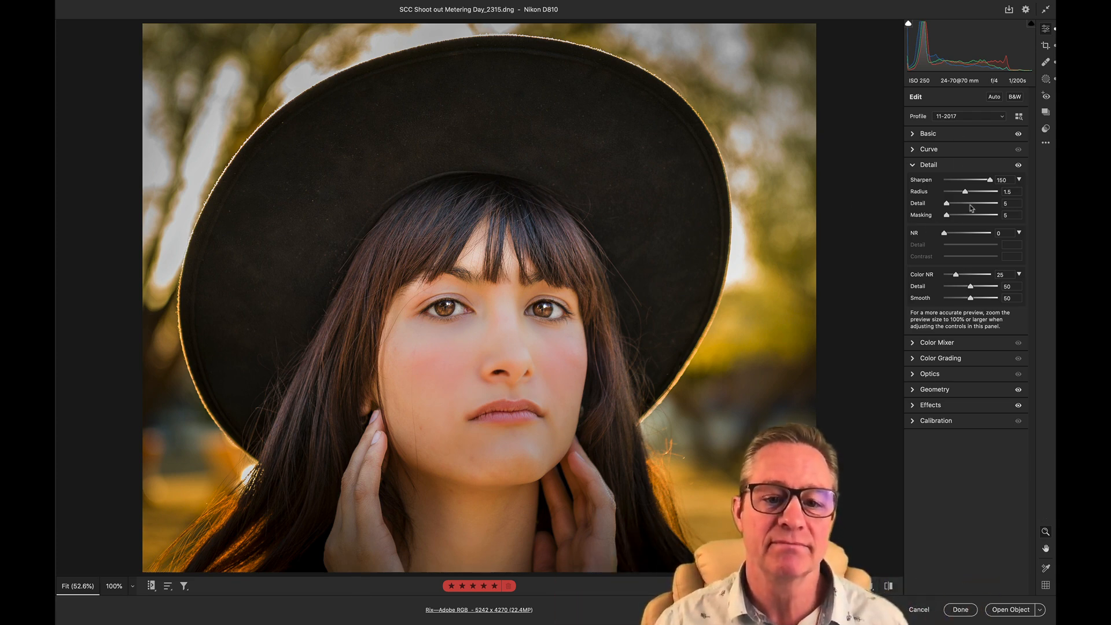
pyautogui.press('k')
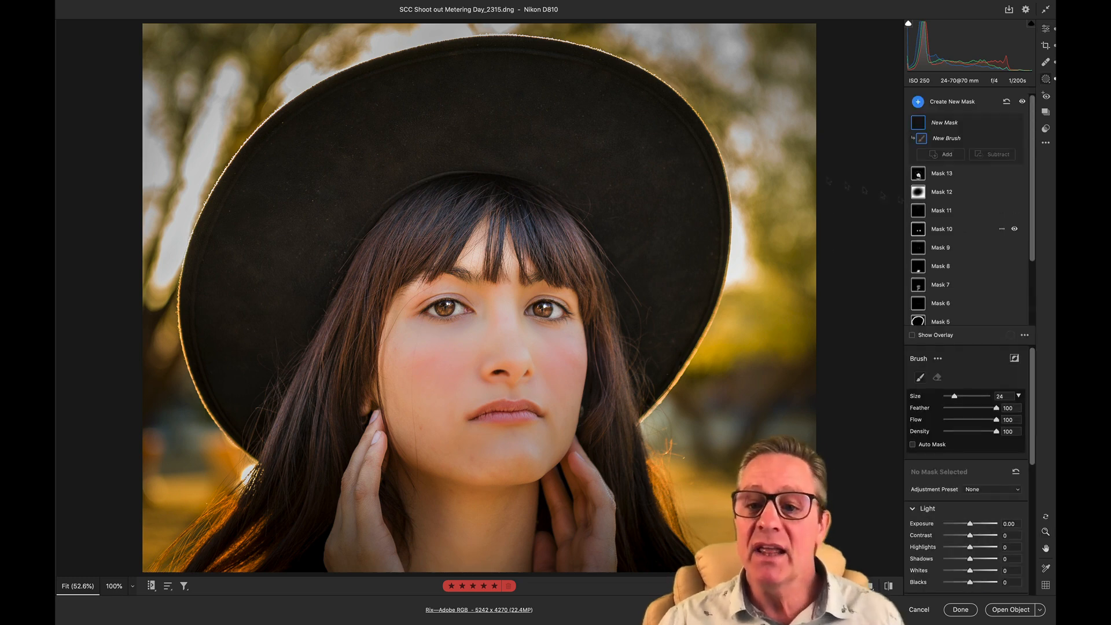
pyautogui.scroll(-3, 972, 534)
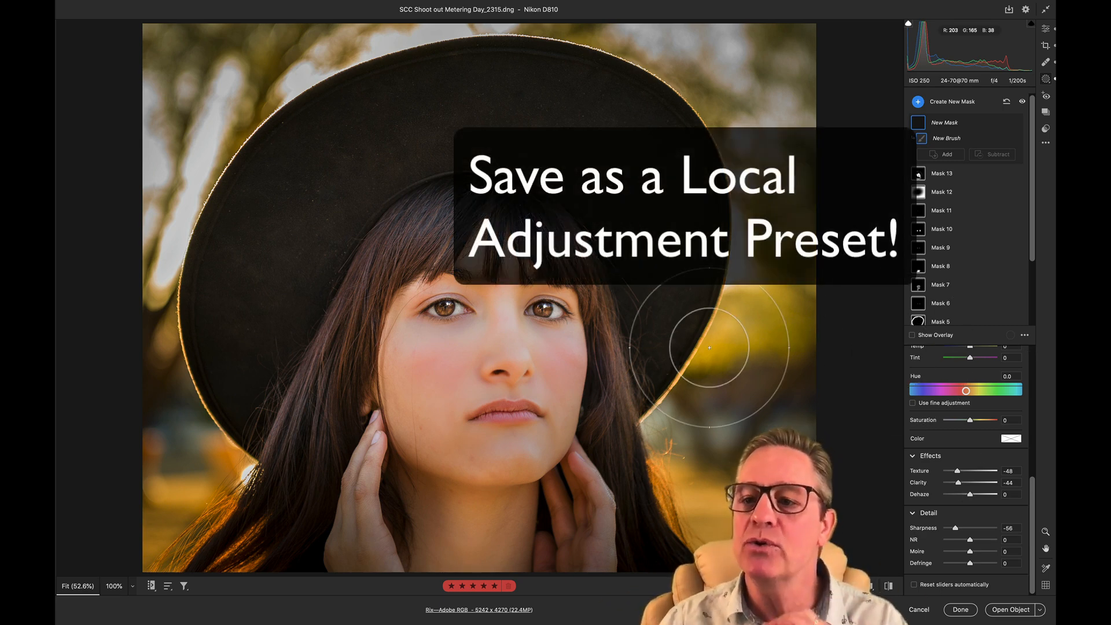
pyautogui.scroll(5, 967, 379)
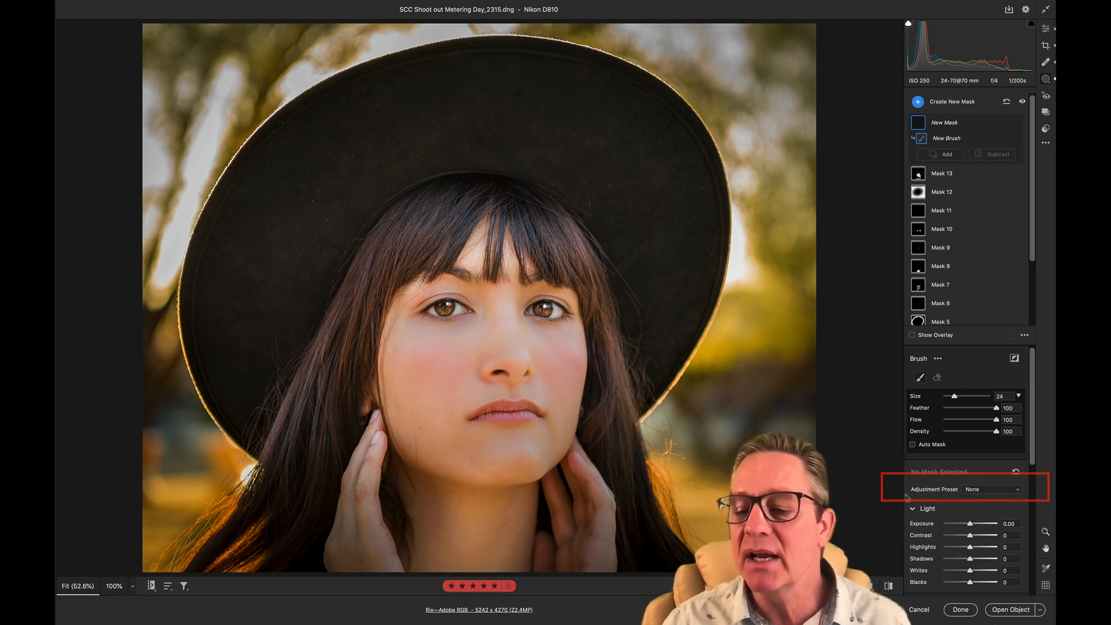
pyautogui.click(968, 491)
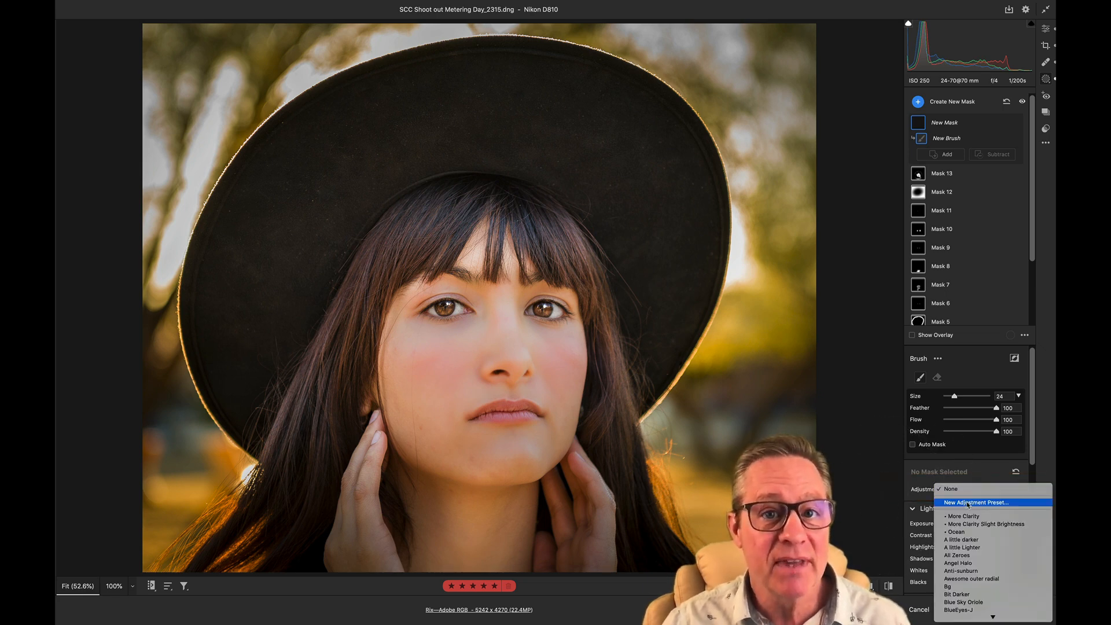
pyautogui.moveTo(978, 624)
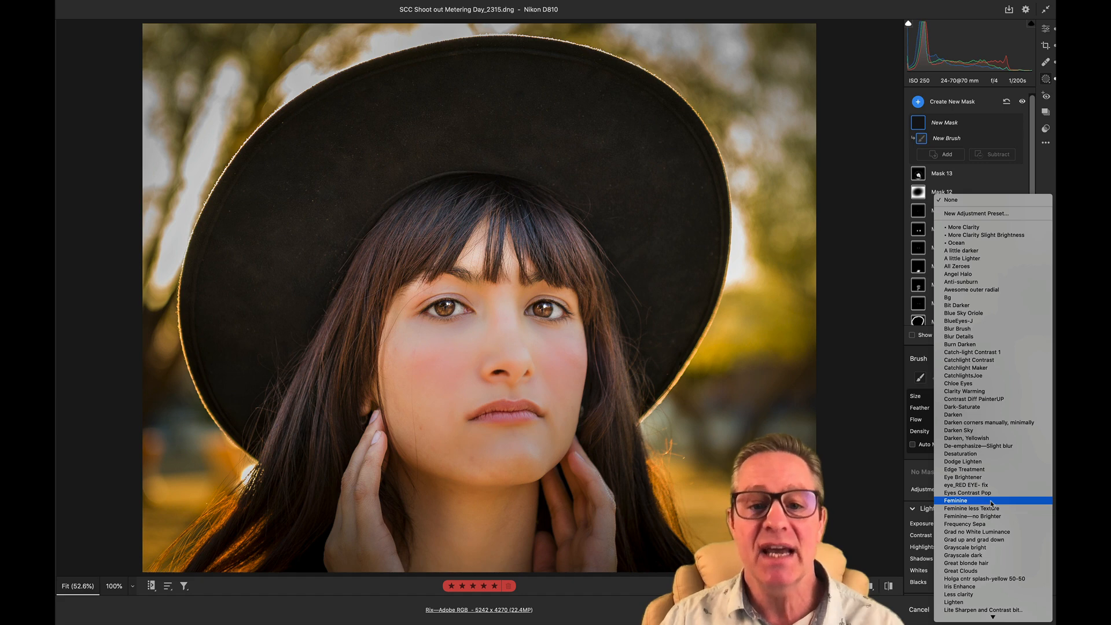
pyautogui.click(991, 503)
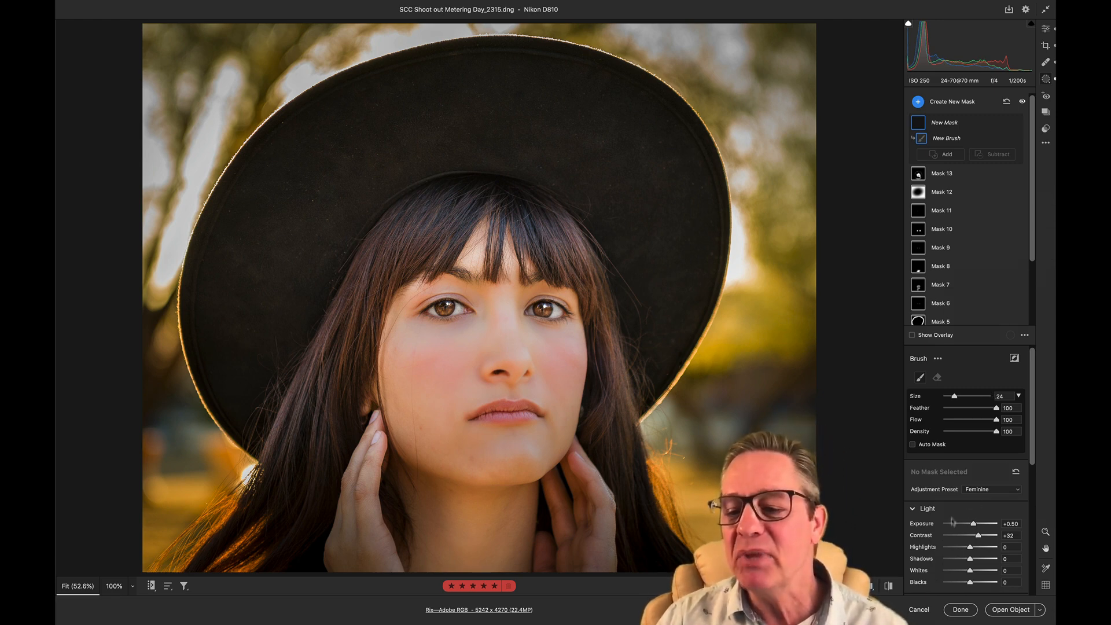
pyautogui.scroll(-2, 972, 537)
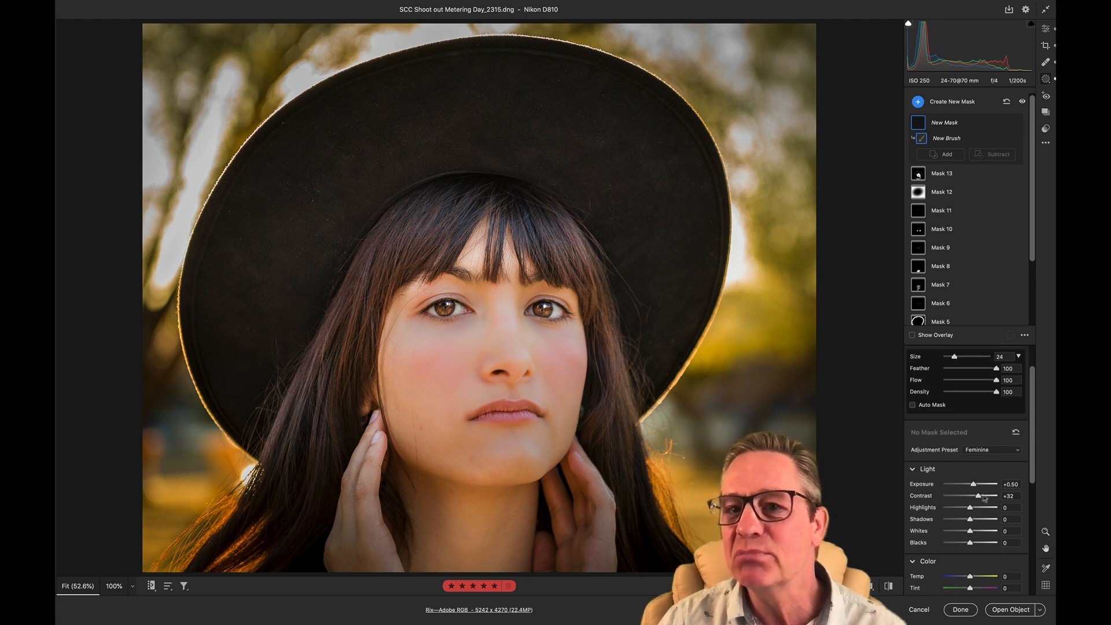
pyautogui.click(982, 451)
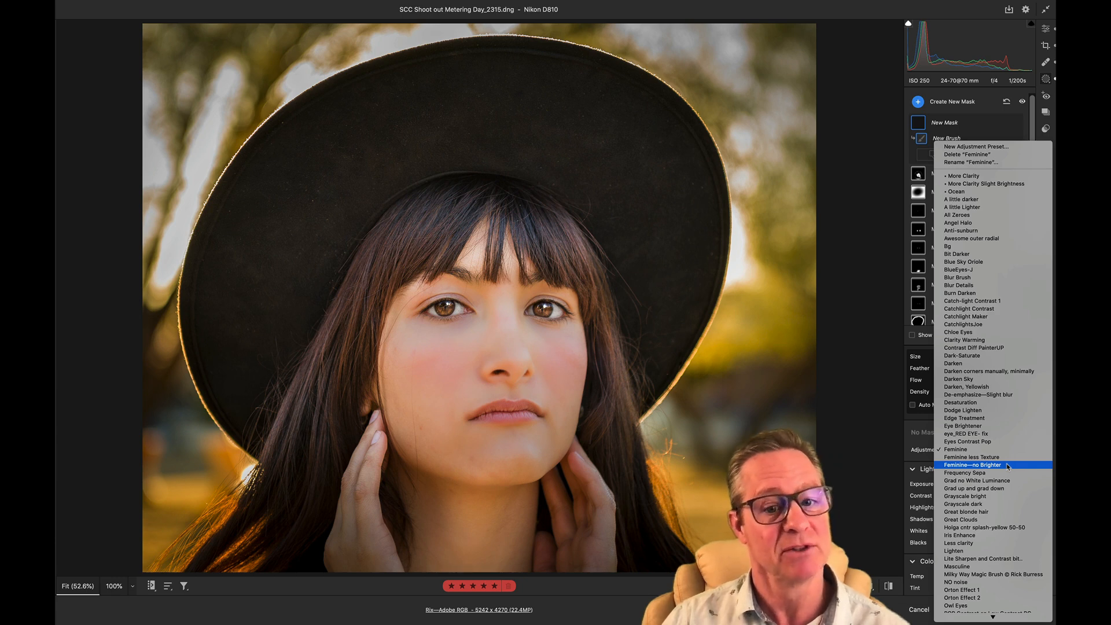
pyautogui.click(846, 480)
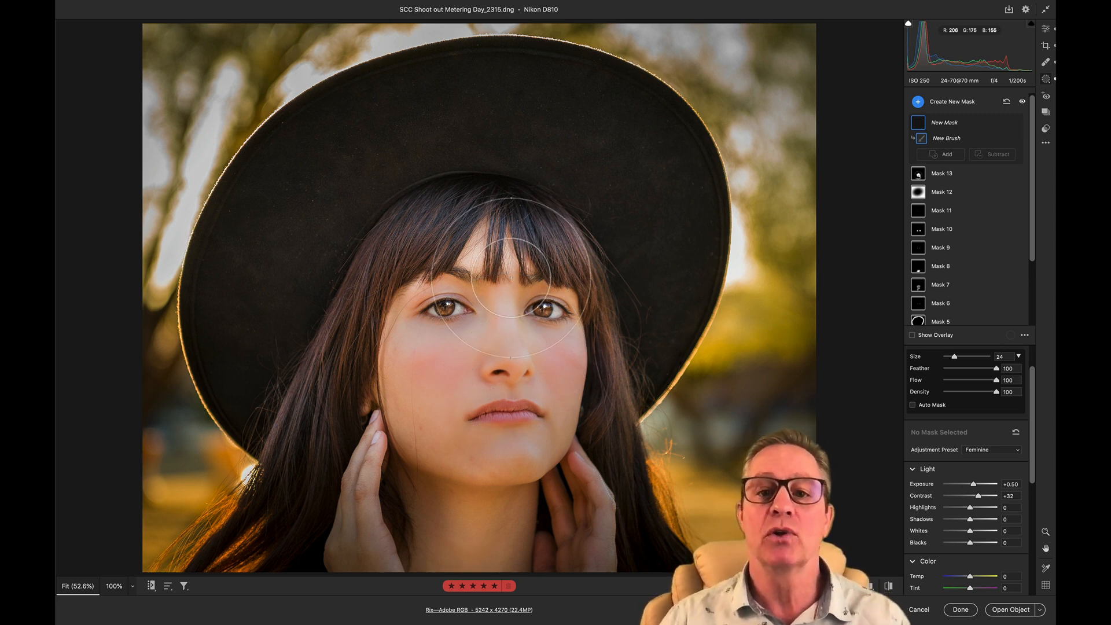
# - Examine the Raw Defaults preferences and the user presets available as the global default, and close the preferences with the current choice kept
pyautogui.press('e')
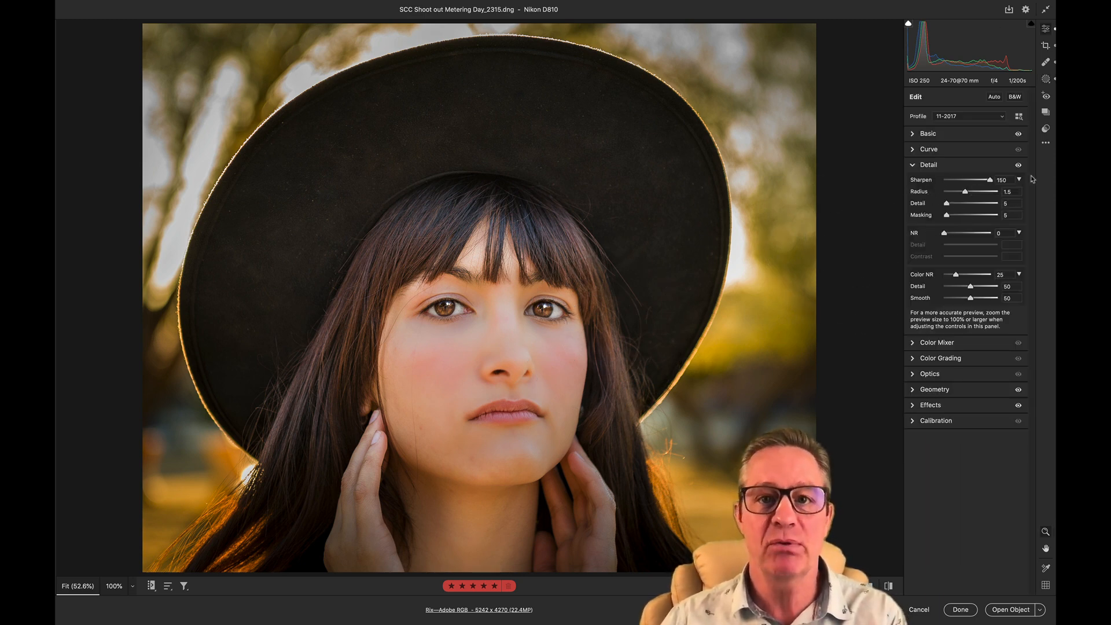
pyautogui.click(466, 610)
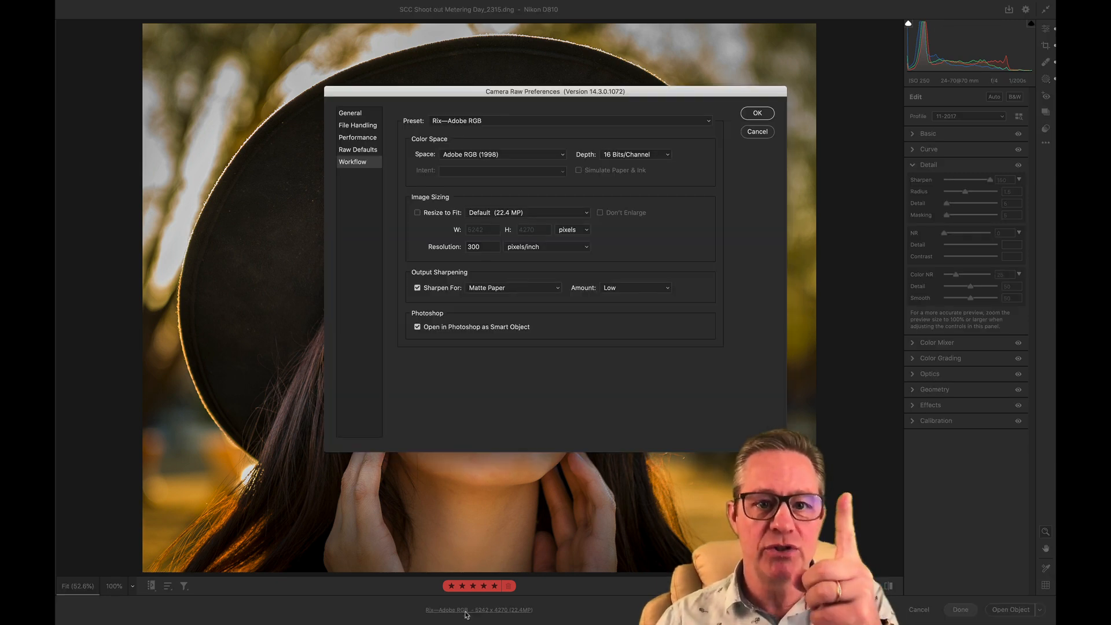
pyautogui.click(360, 154)
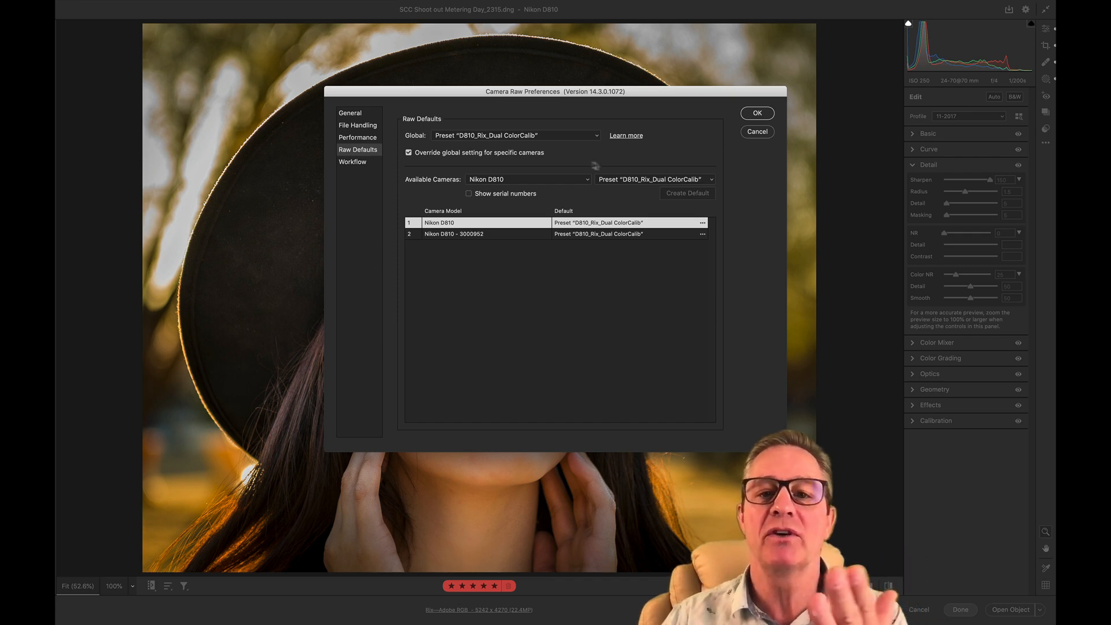
pyautogui.click(596, 136)
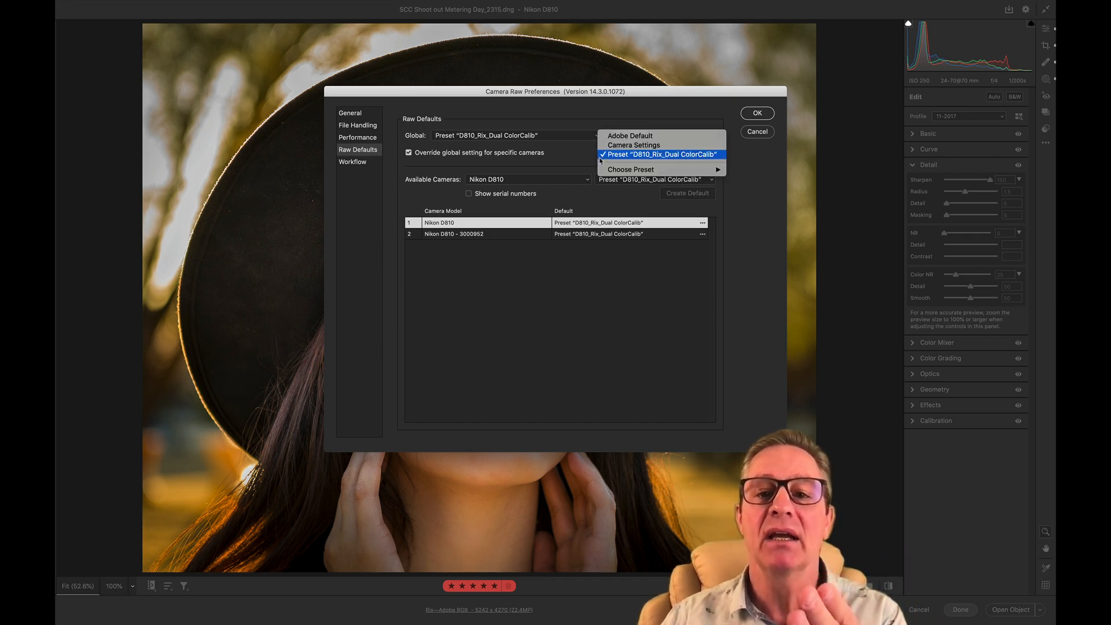
pyautogui.moveTo(602, 172)
pyautogui.moveTo(762, 186)
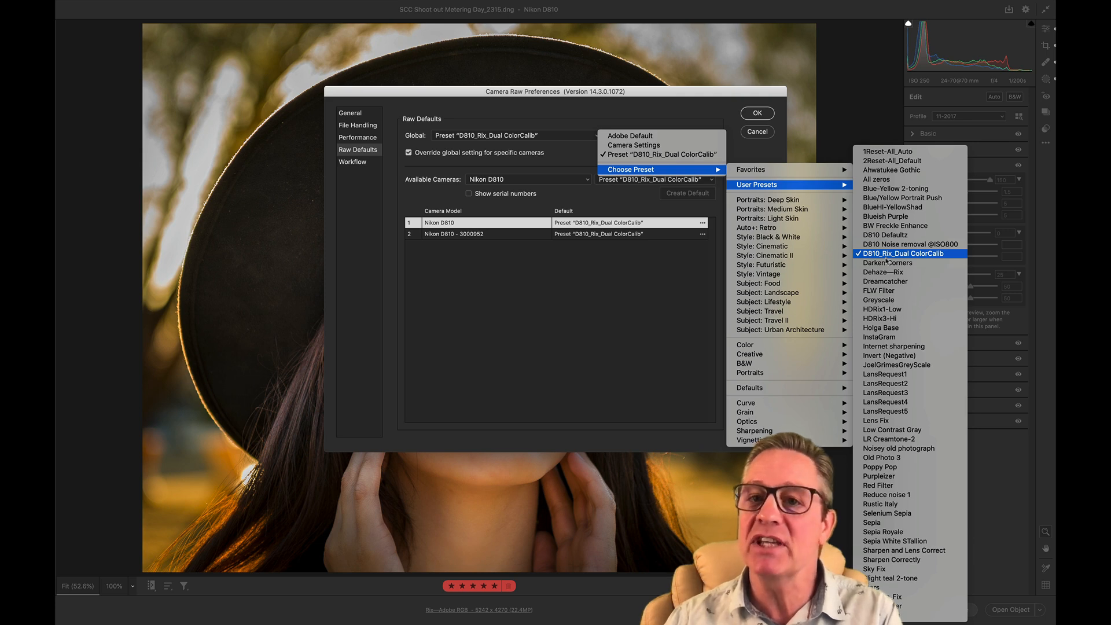
pyautogui.click(645, 319)
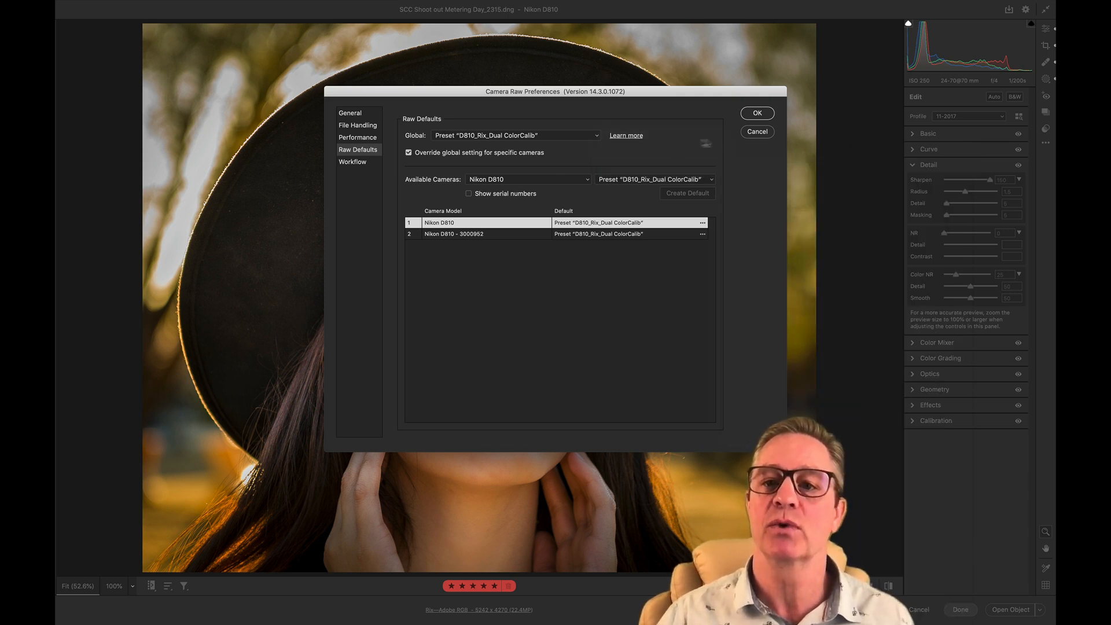
pyautogui.click(757, 114)
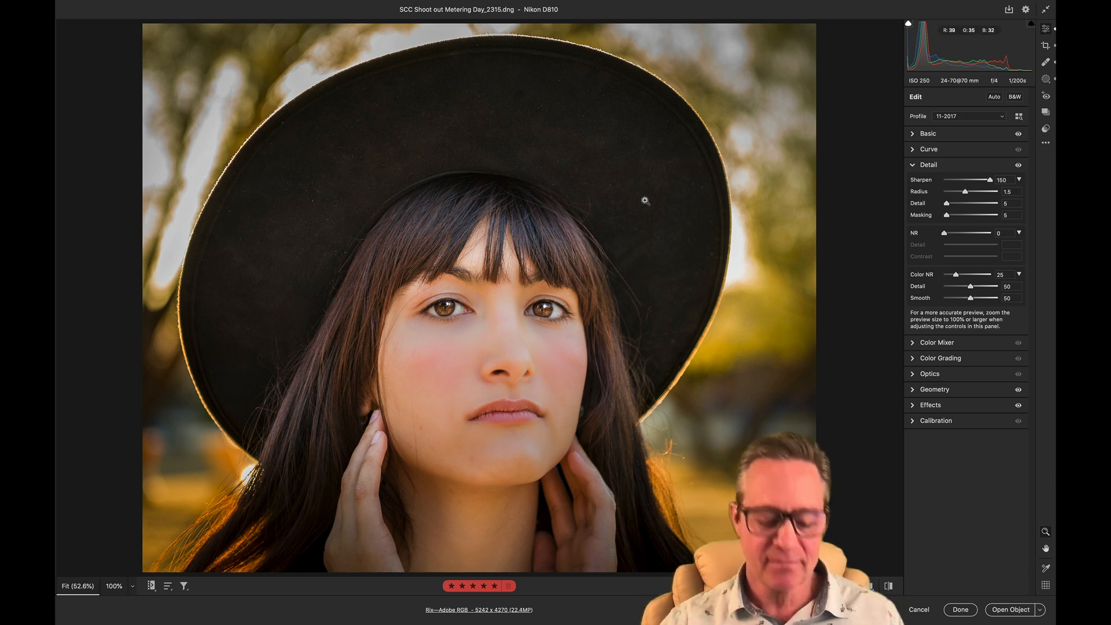
# - Start a new brush mask and examine the Feminine preset's Light, Color, Effects and Detail settings and the list of saved adjustment presets
pyautogui.press('k')
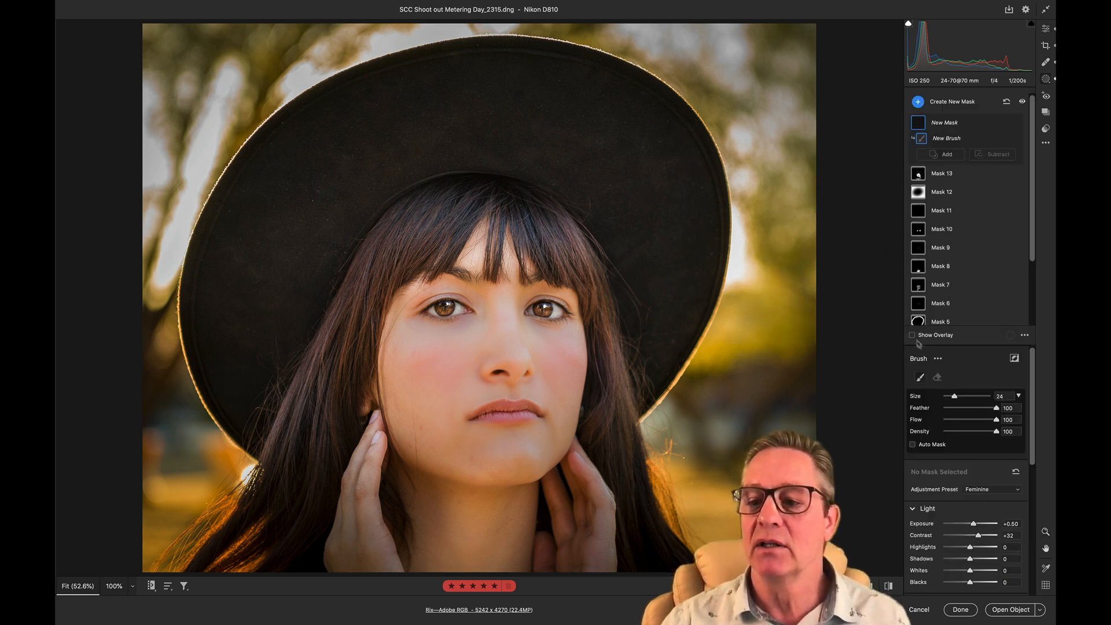
pyautogui.scroll(-5, 951, 458)
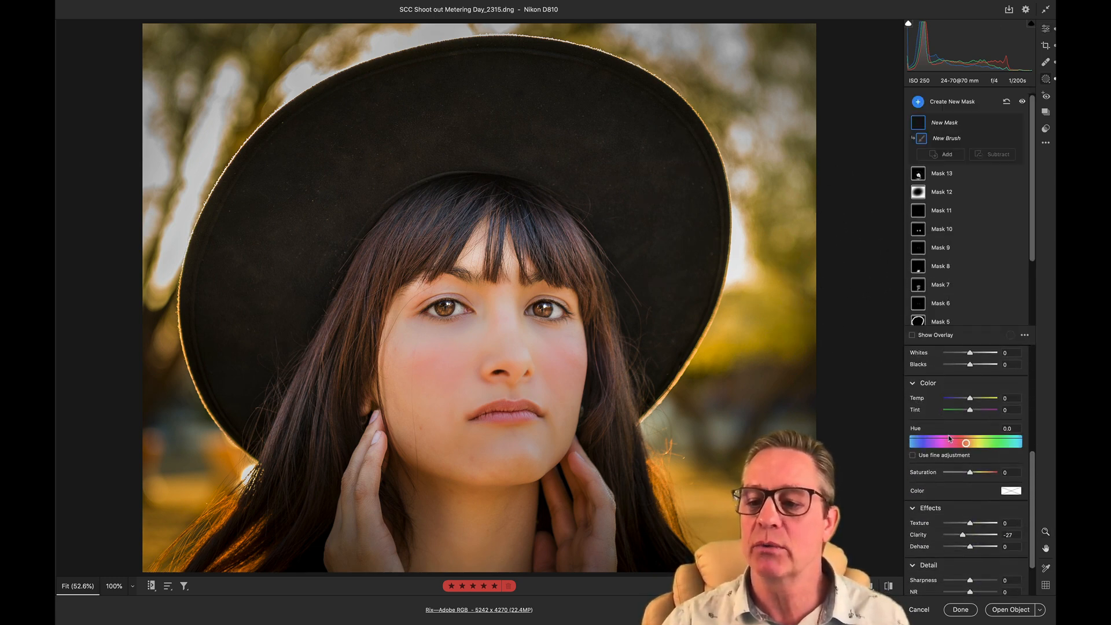
pyautogui.scroll(2, 950, 439)
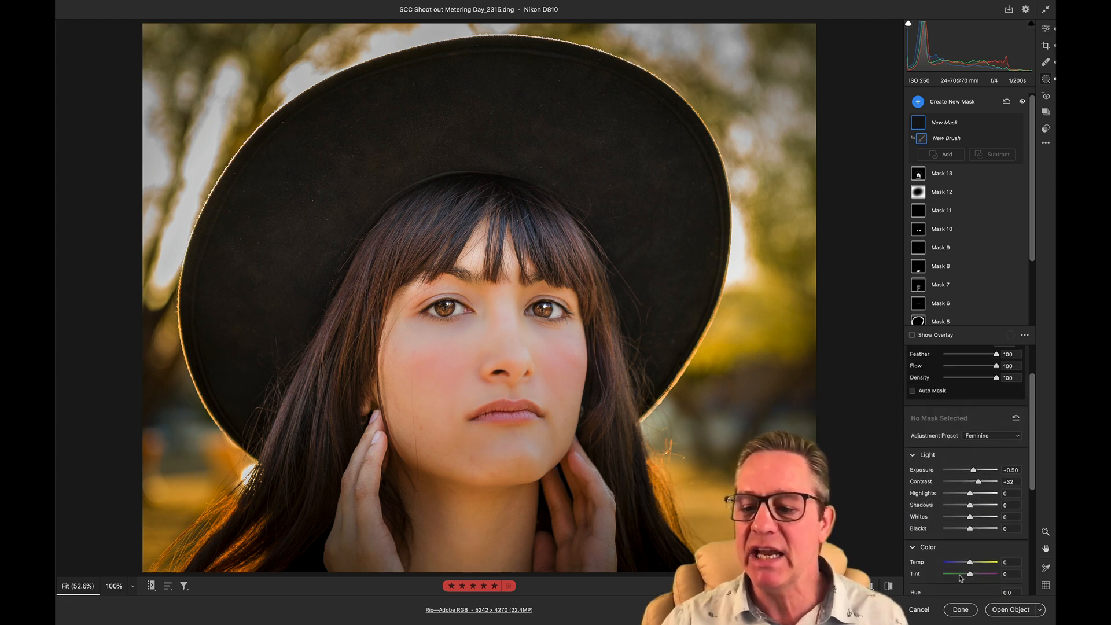
pyautogui.scroll(-5, 926, 515)
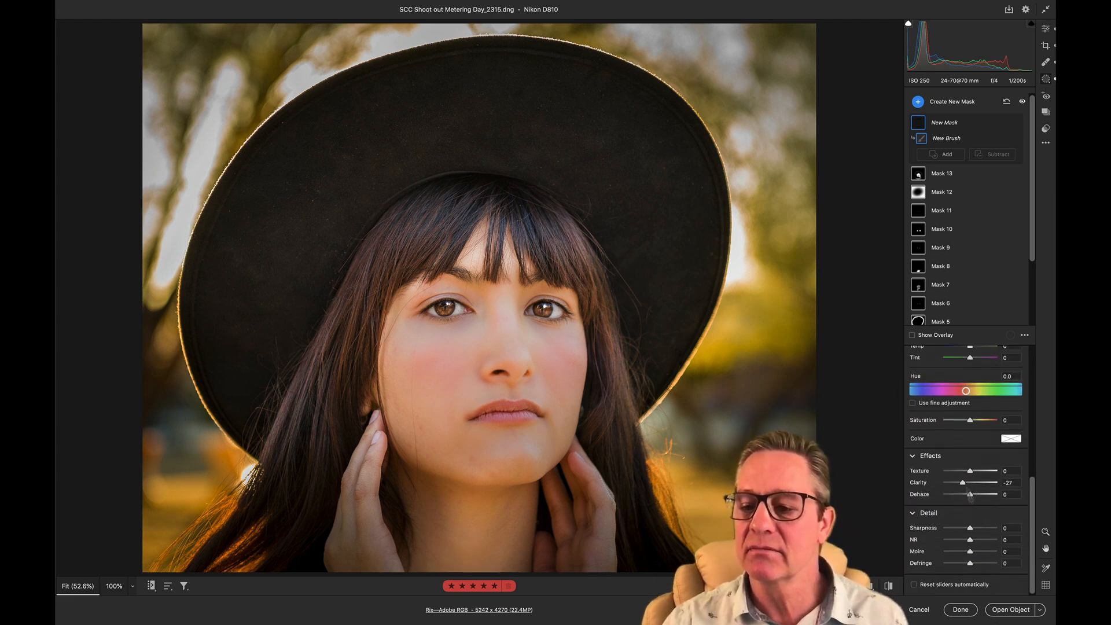
pyautogui.scroll(5, 948, 421)
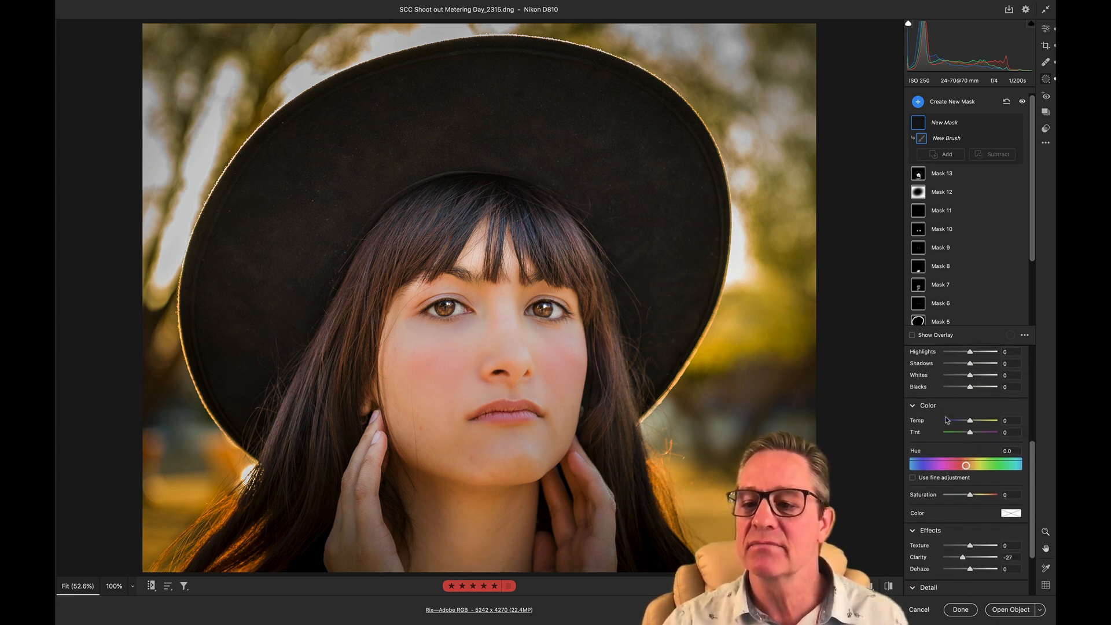
pyautogui.scroll(1, 947, 420)
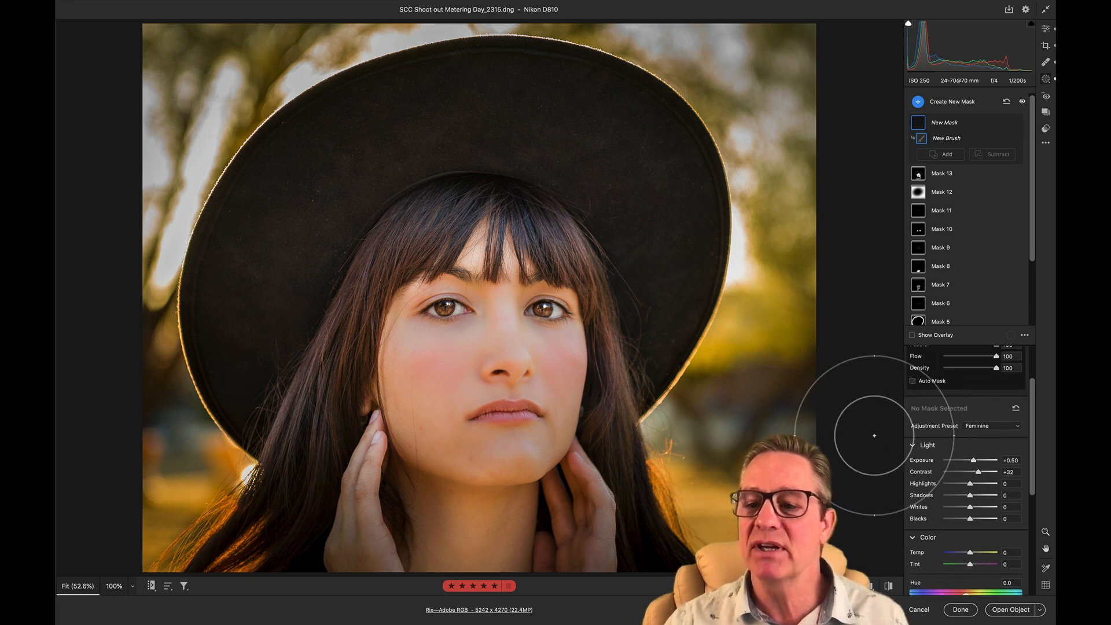
pyautogui.click(969, 428)
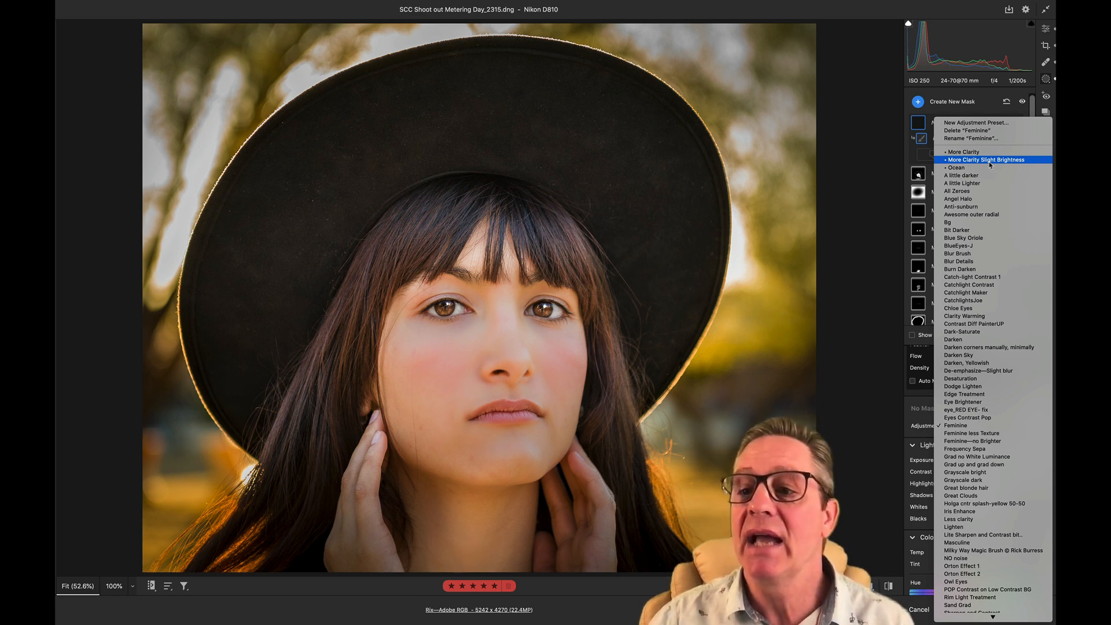
pyautogui.click(792, 247)
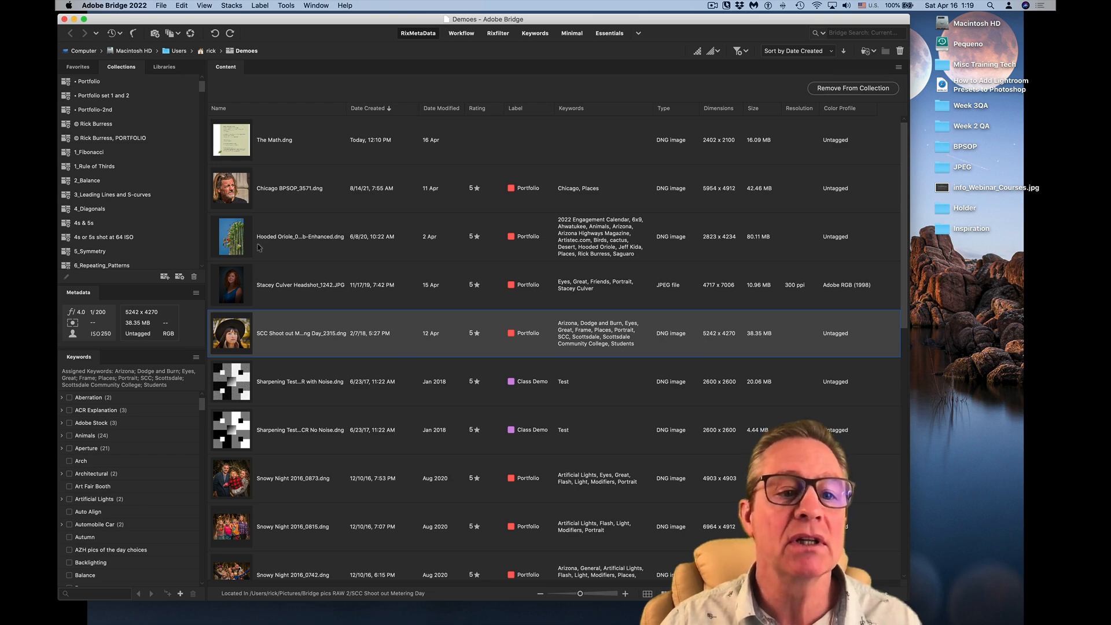
# - Open the Hooded Oriole photo in Camera Raw, paint a brush mask with the More Clarity preset over the subject, and discard the edits
pyautogui.click(234, 241)
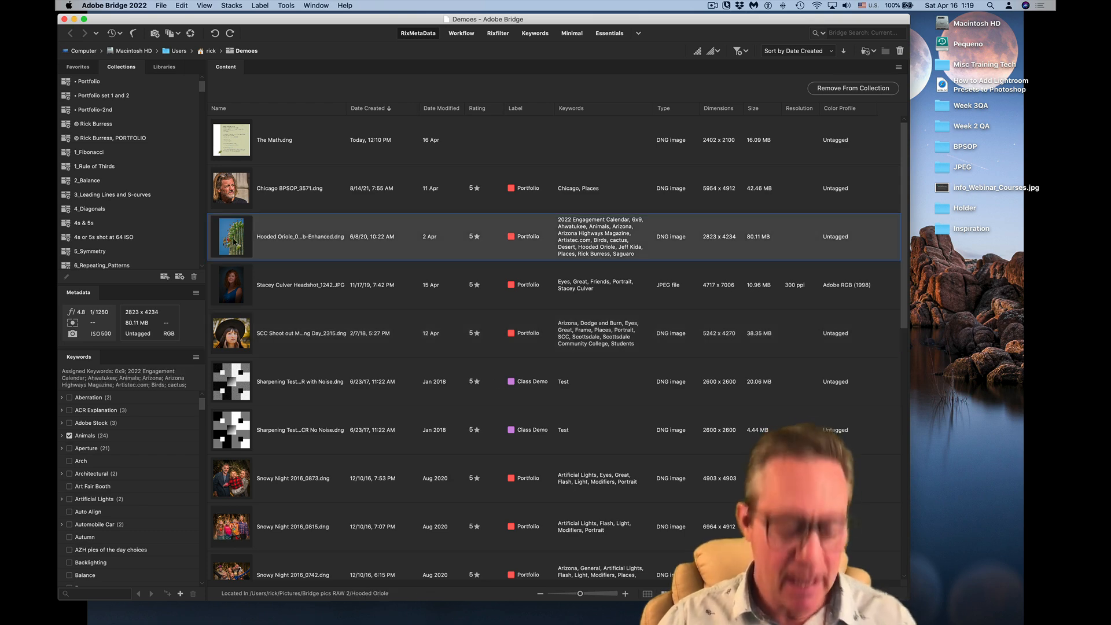
pyautogui.click(161, 6)
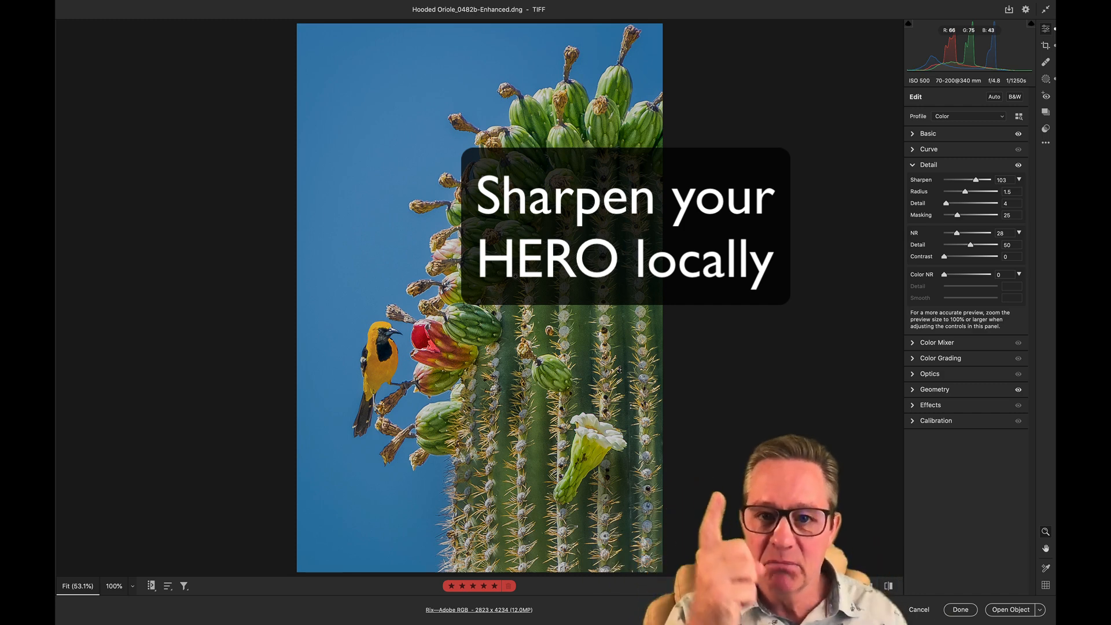
pyautogui.press('k')
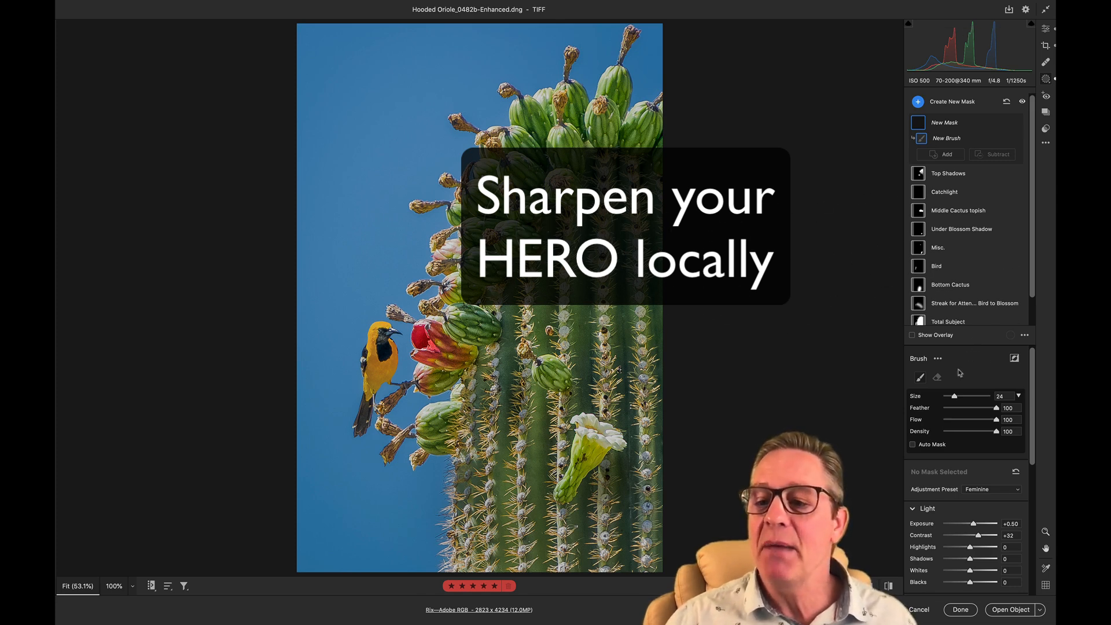
pyautogui.click(979, 493)
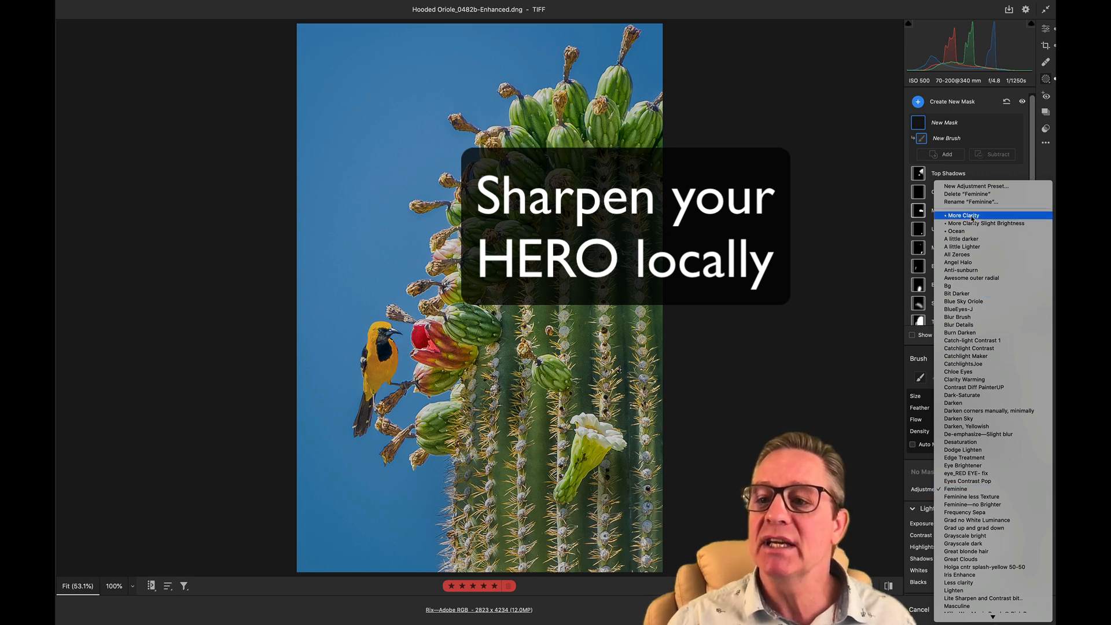
pyautogui.click(974, 216)
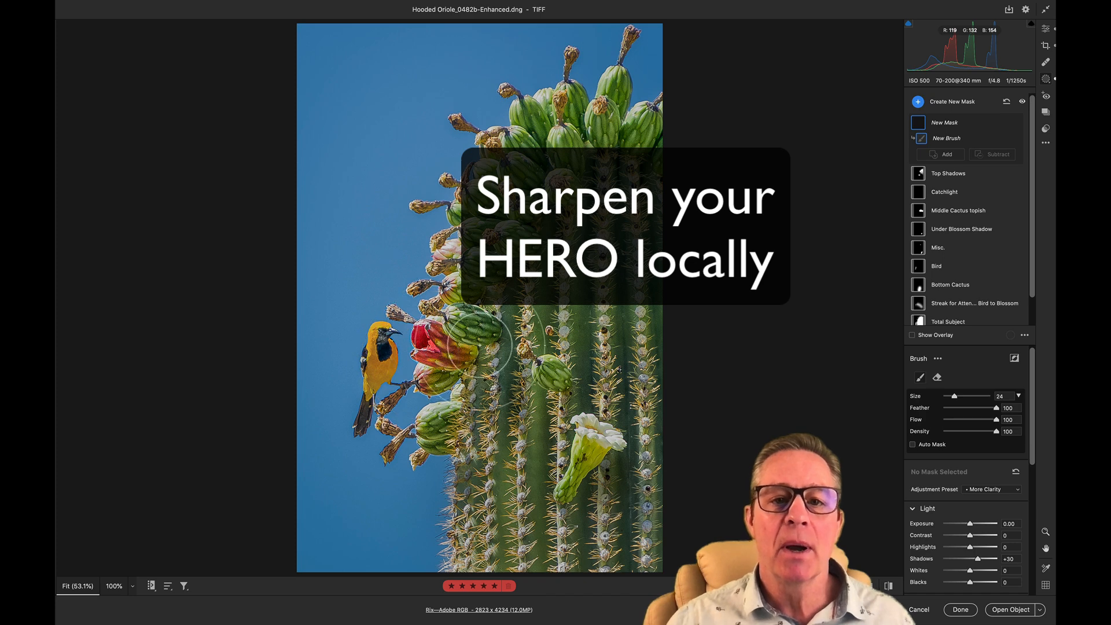
pyautogui.click(627, 376)
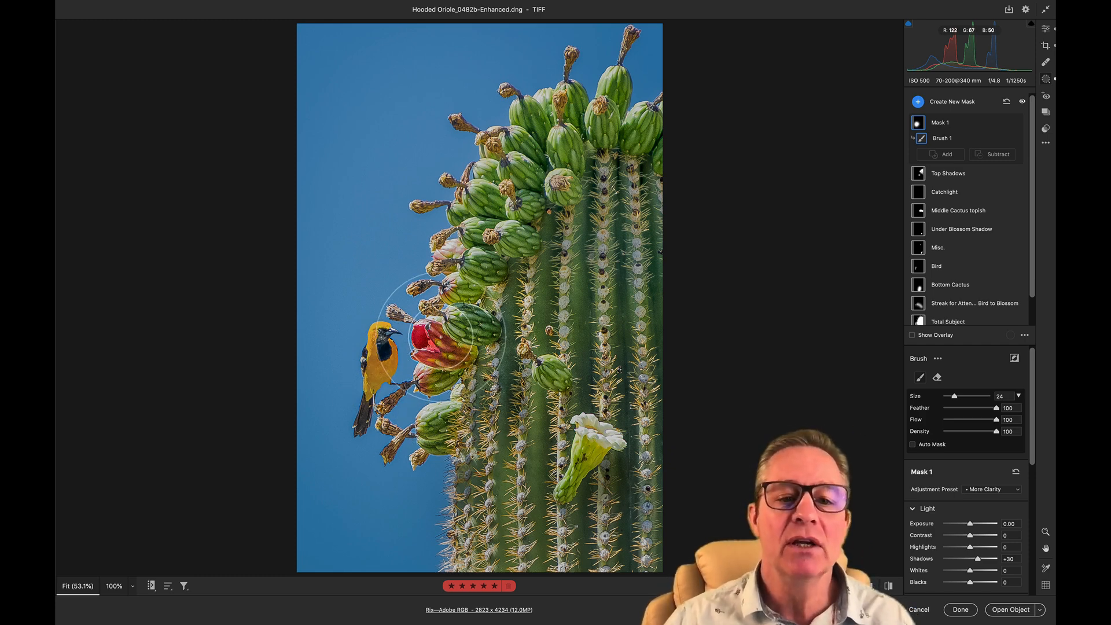
pyautogui.click(920, 610)
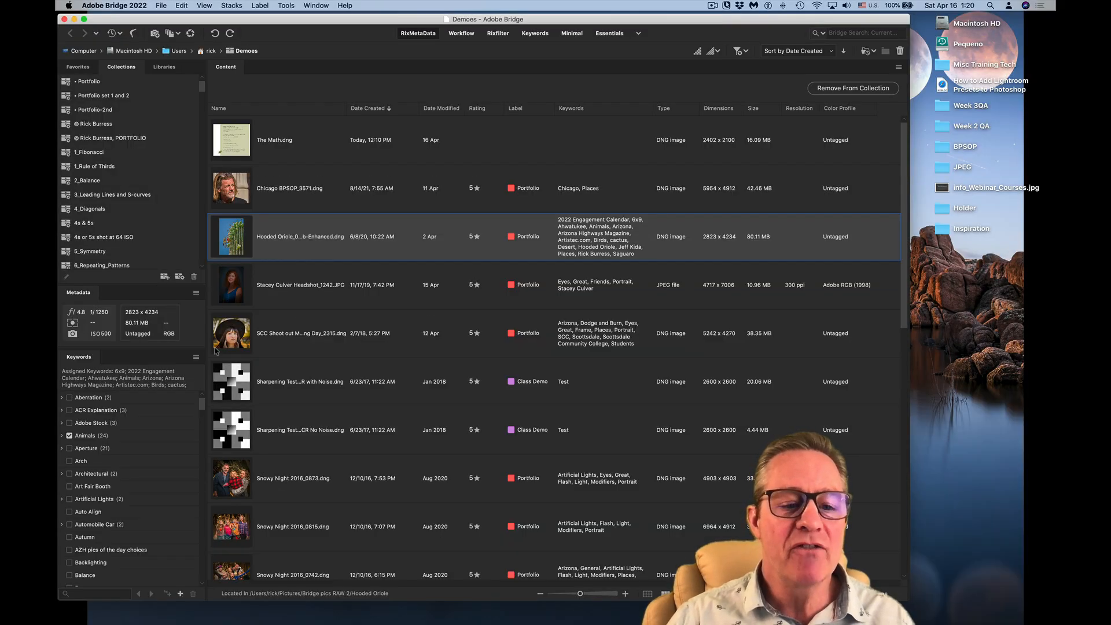
# - Open Snowy Night 2016_0873.dng in Camera Raw and paint a new brush mask over the family with the More Clarity preset
pyautogui.click(234, 479)
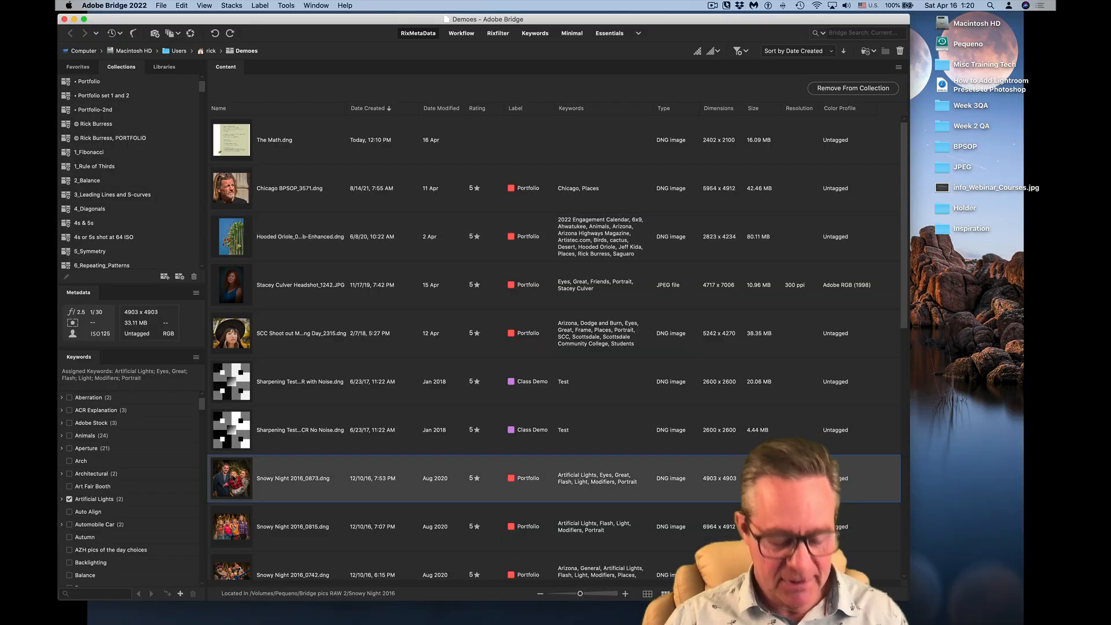
pyautogui.press('super+r')
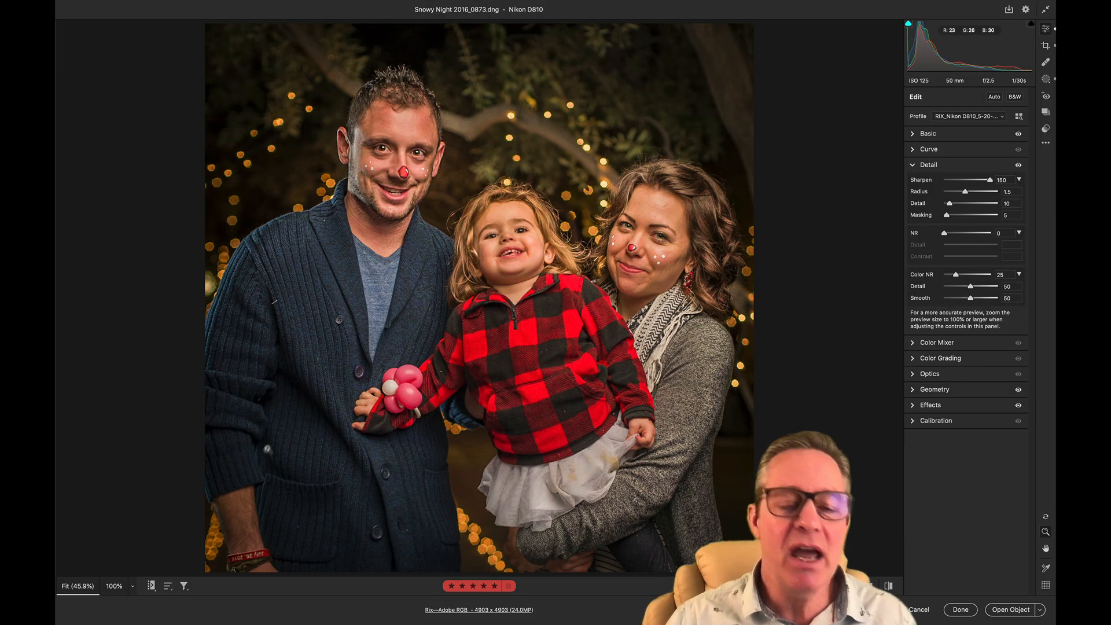
pyautogui.press('k')
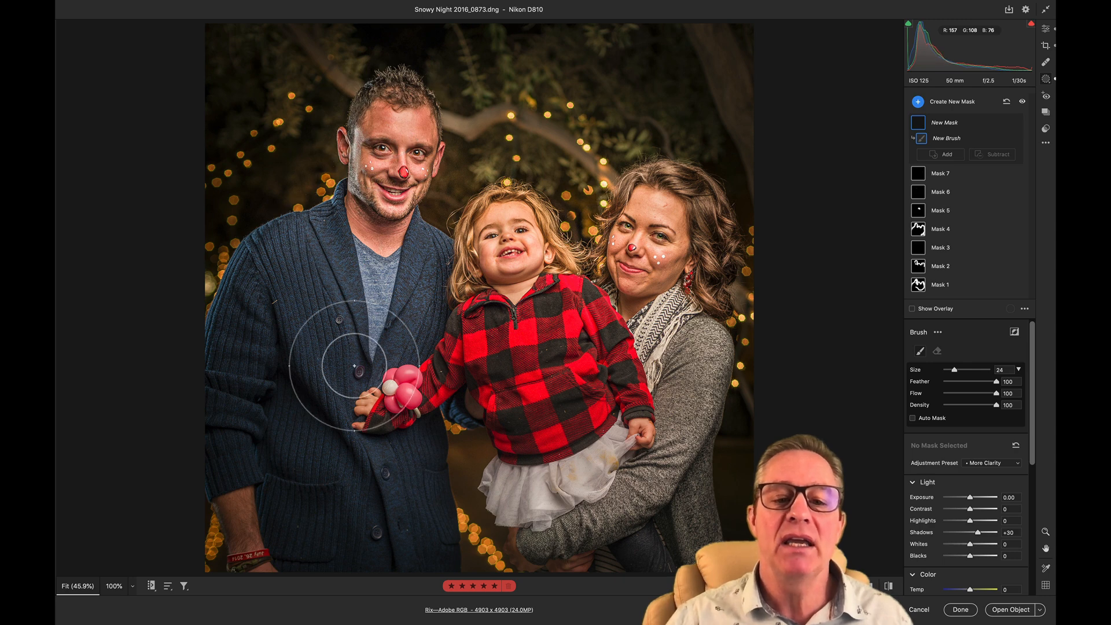
pyautogui.click(528, 385)
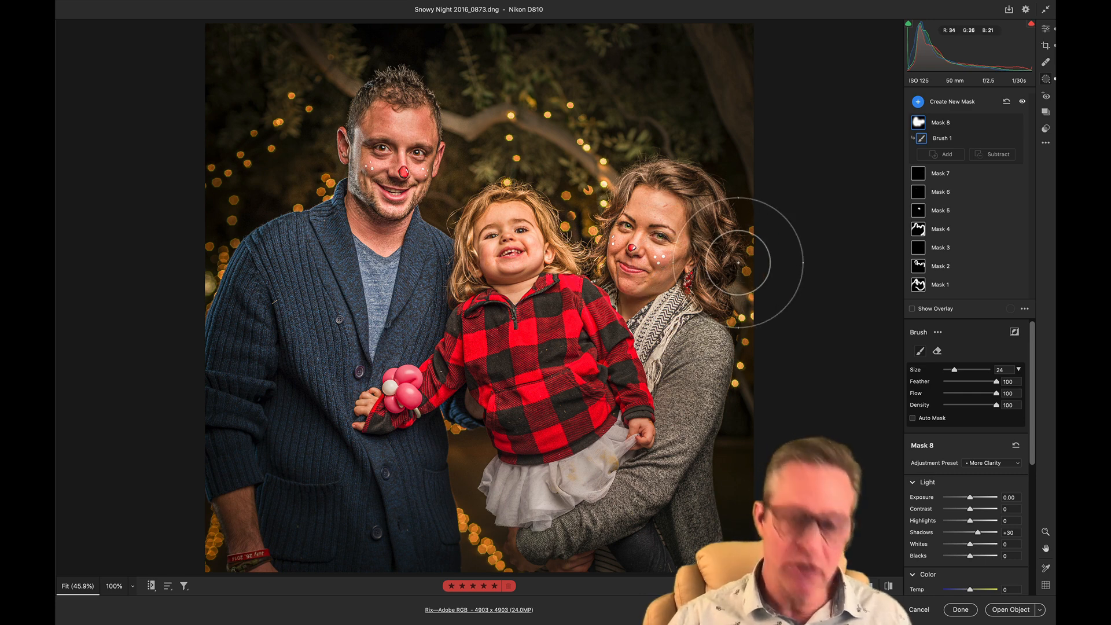
# - Erase the clarity mask from the woman's face with an eraser brush of size 9
pyautogui.press('alt')
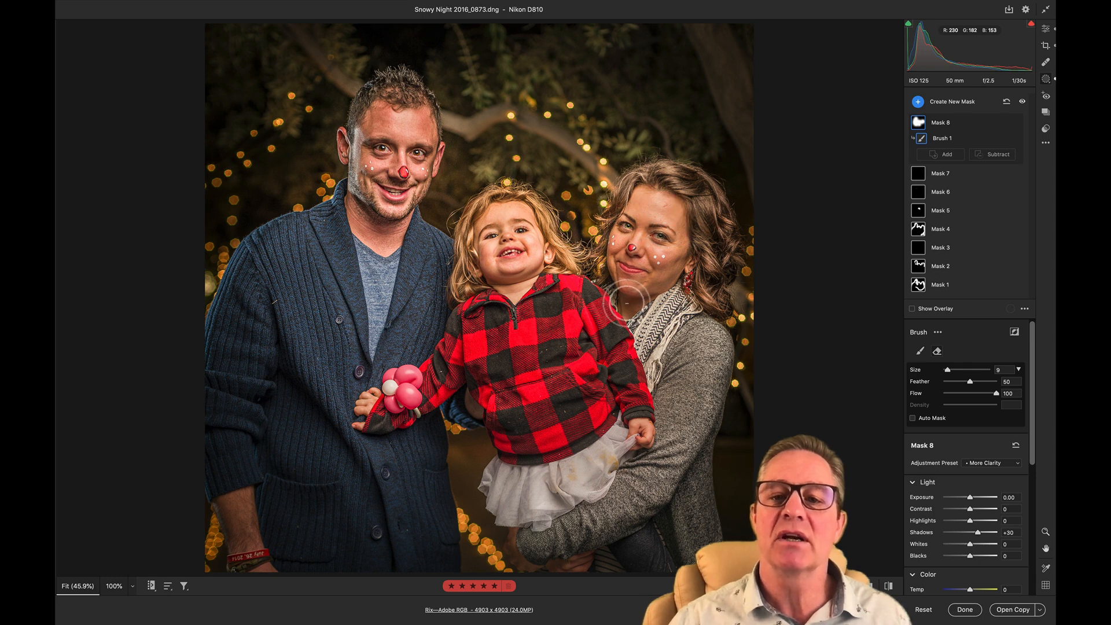
pyautogui.moveTo(627, 303); pyautogui.dragTo(627, 303)
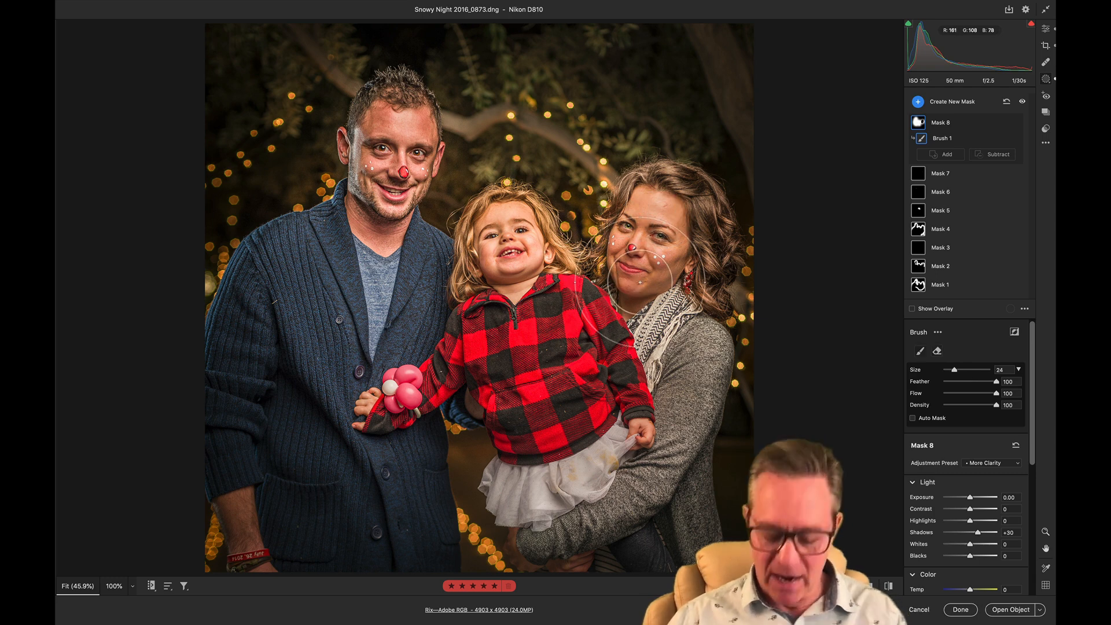
# - Set the brush size to 3 and paint a new brush mask with the Feminine preset over the woman's face
pyautogui.press('[')
pyautogui.press('[')
pyautogui.press('[')
pyautogui.press('[')
pyautogui.press('[')
pyautogui.press('[')
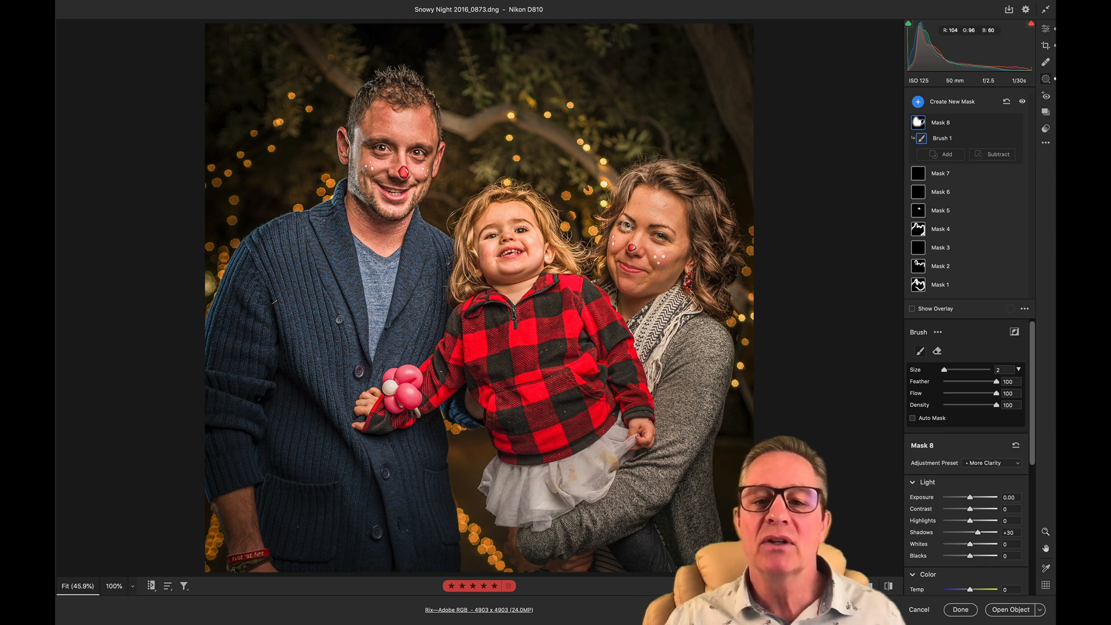
pyautogui.press(']')
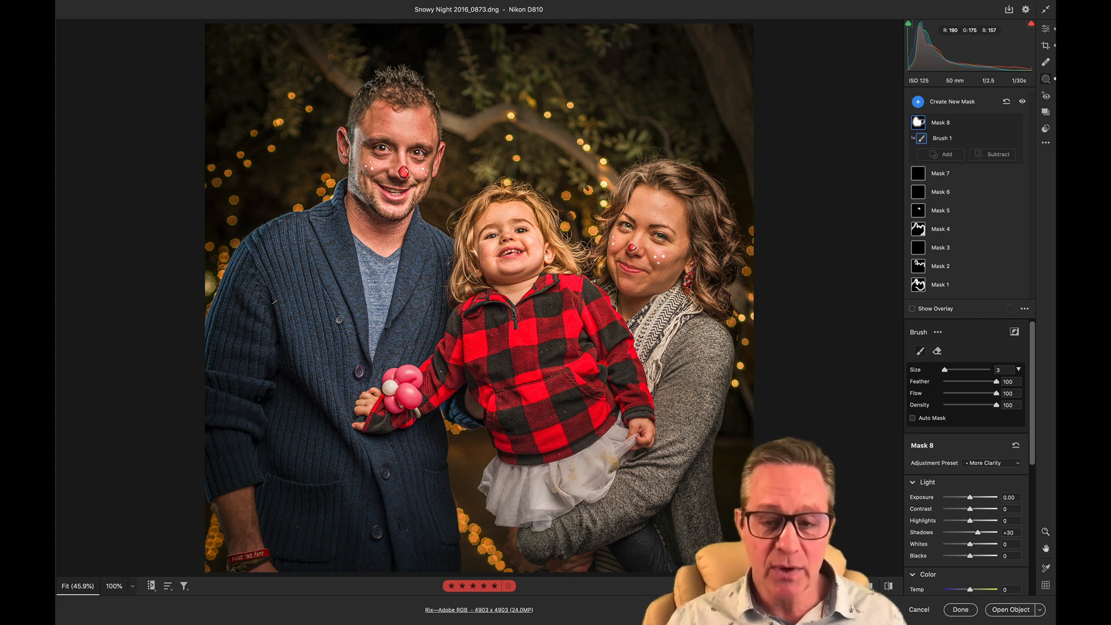
pyautogui.press('k')
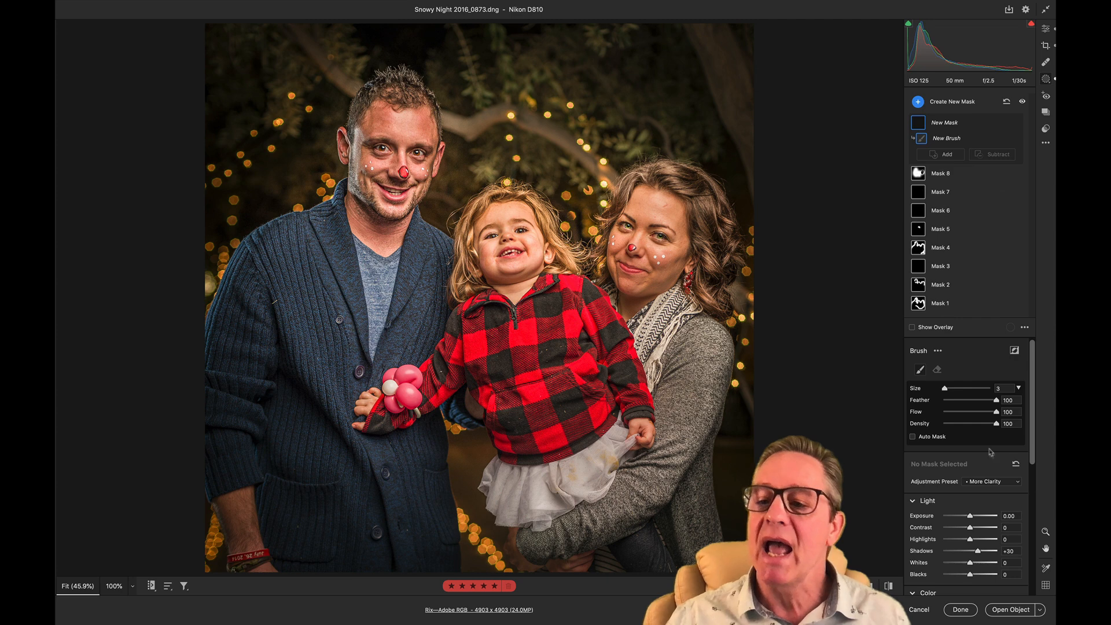
pyautogui.click(985, 485)
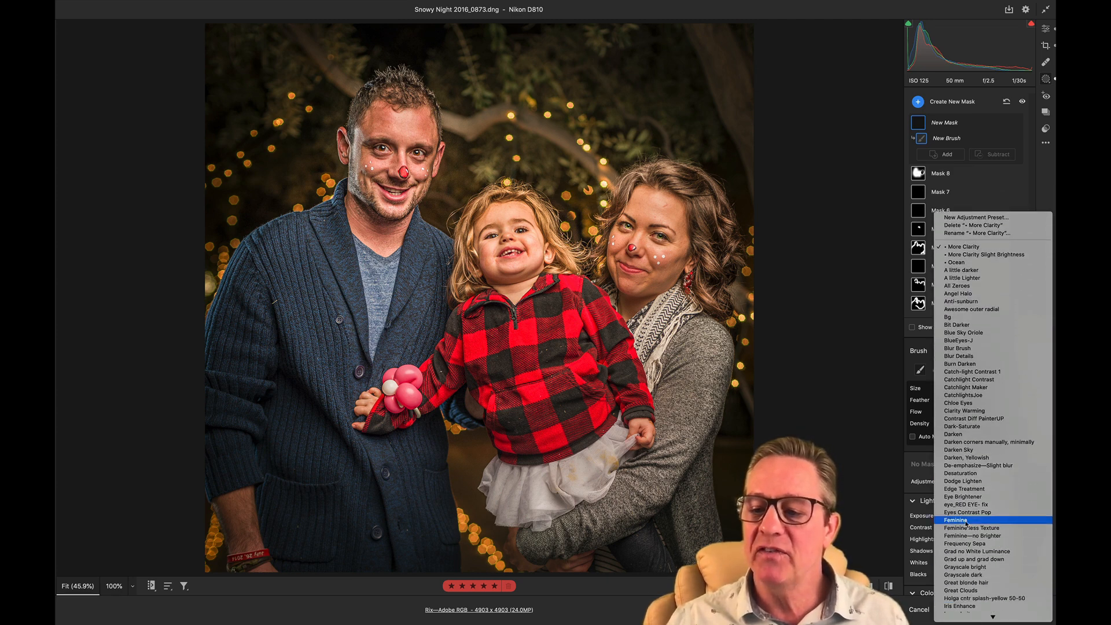
pyautogui.click(982, 520)
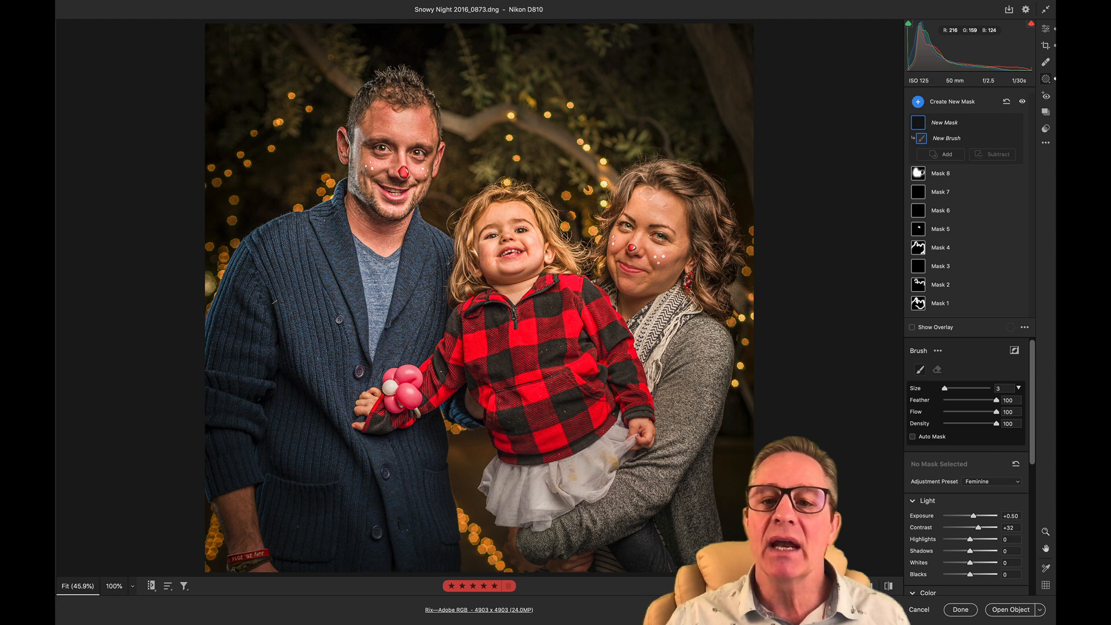
pyautogui.moveTo(669, 209)
pyautogui.mouseDown()
pyautogui.moveTo(638, 204)
pyautogui.moveTo(668, 214)
pyautogui.moveTo(674, 262)
pyautogui.moveTo(662, 270)
pyautogui.moveTo(658, 257)
pyautogui.moveTo(613, 253)
pyautogui.moveTo(612, 264)
pyautogui.moveTo(615, 280)
pyautogui.moveTo(657, 281)
pyautogui.moveTo(616, 277)
pyautogui.moveTo(613, 238)
pyautogui.mouseUp()
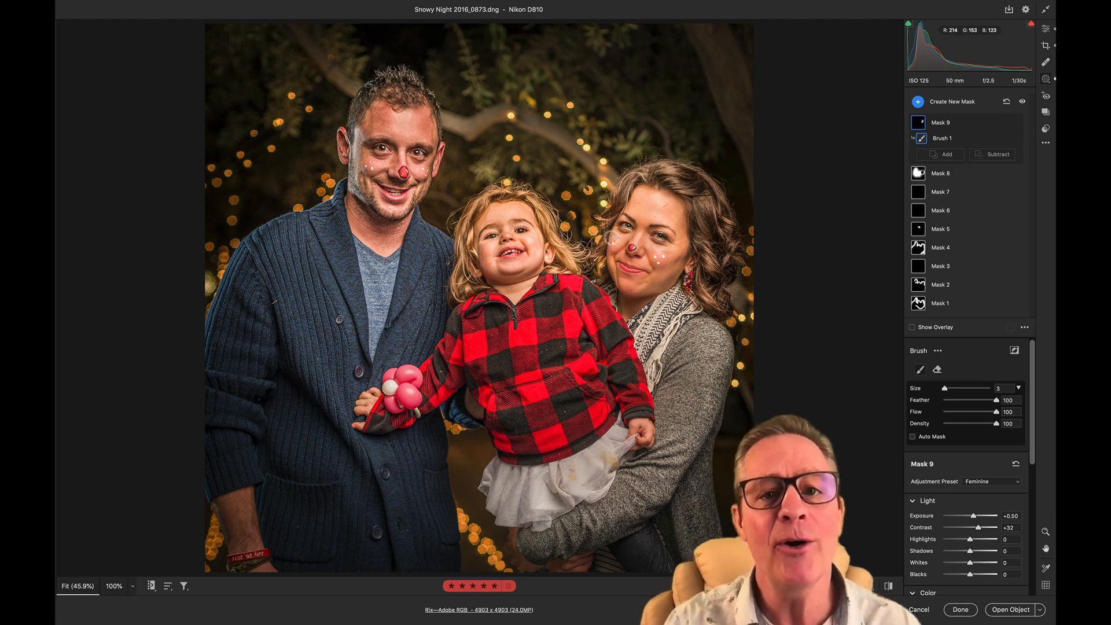